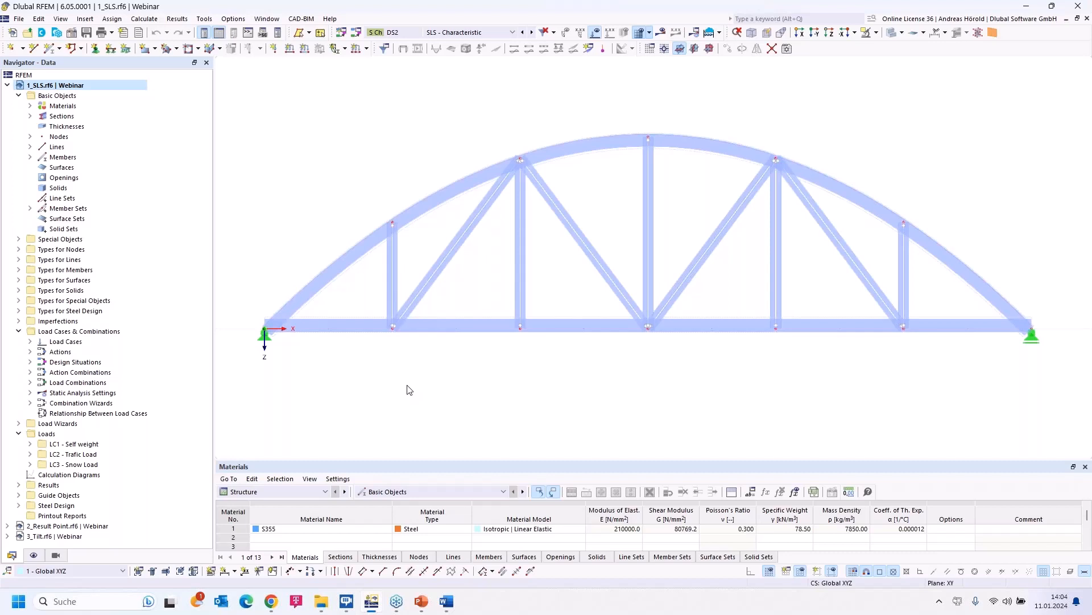
Show the Steel Design input data and try to run the steel design calculation, aborting at the plausibility check.
left_click(295, 492)
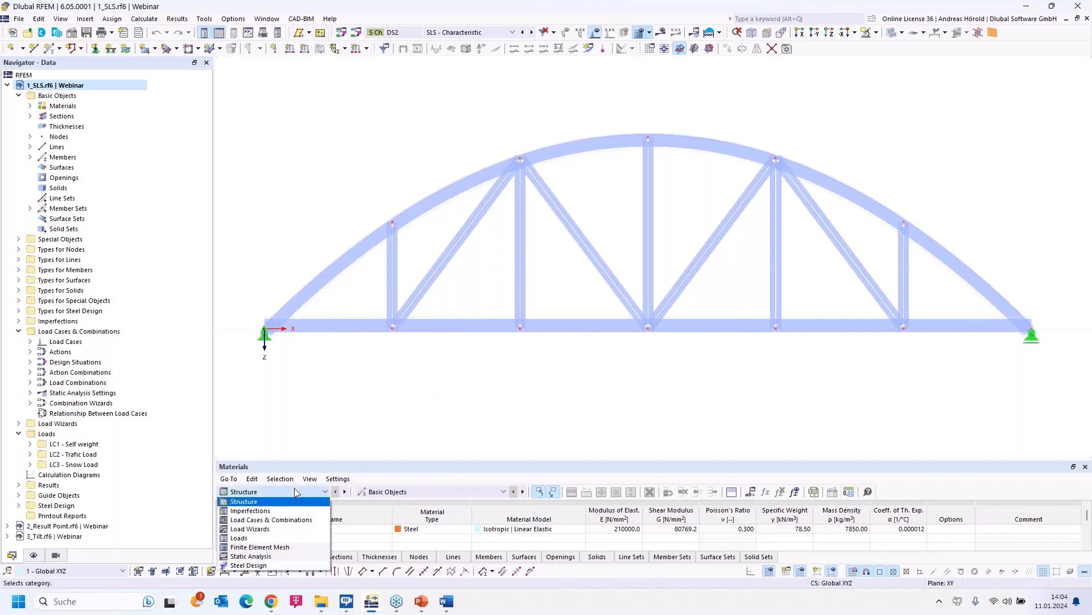
left_click(282, 564)
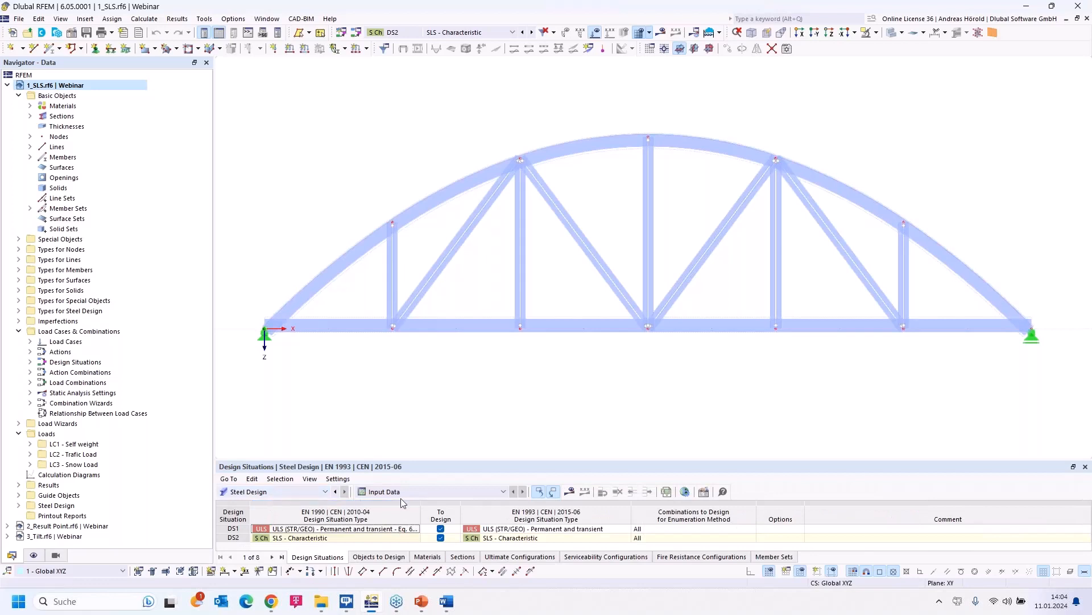
left_click(569, 492)
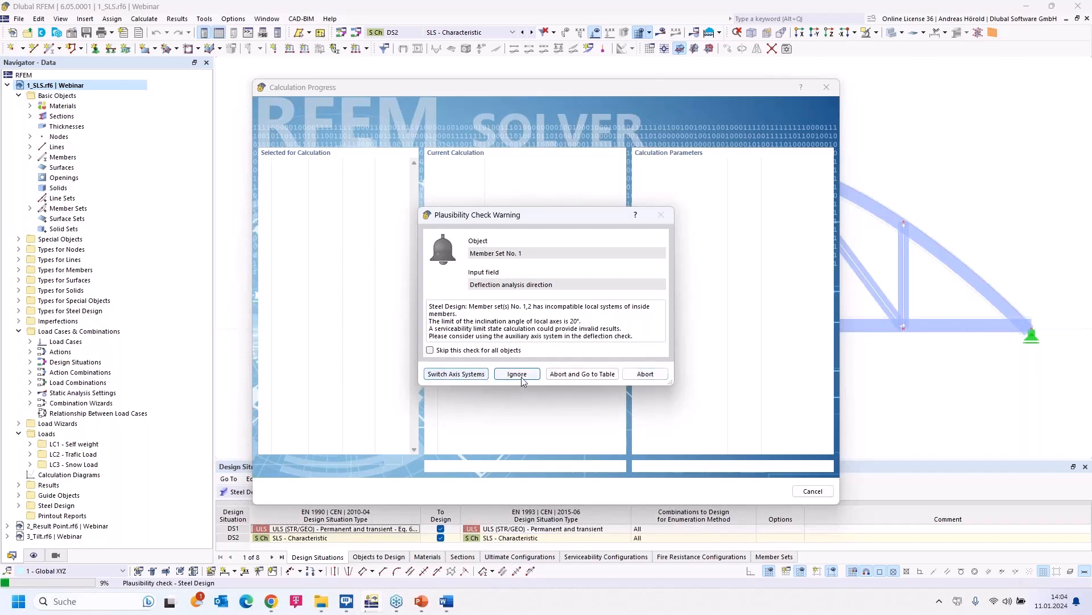
left_click(639, 376)
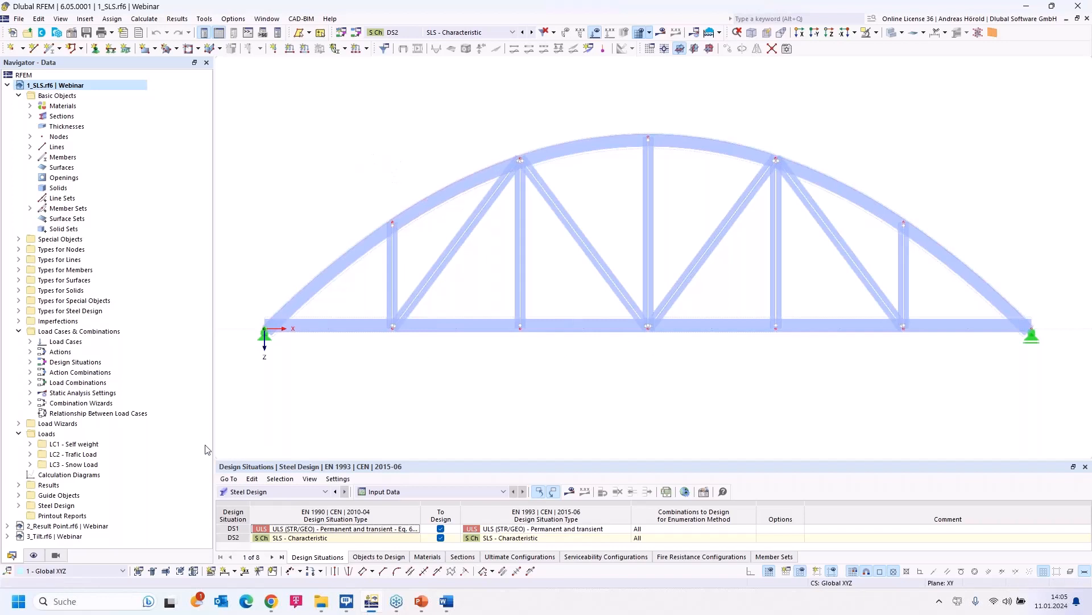
Display the member axis systems x, y, z on the truss to examine the local axis directions.
left_click(33, 556)
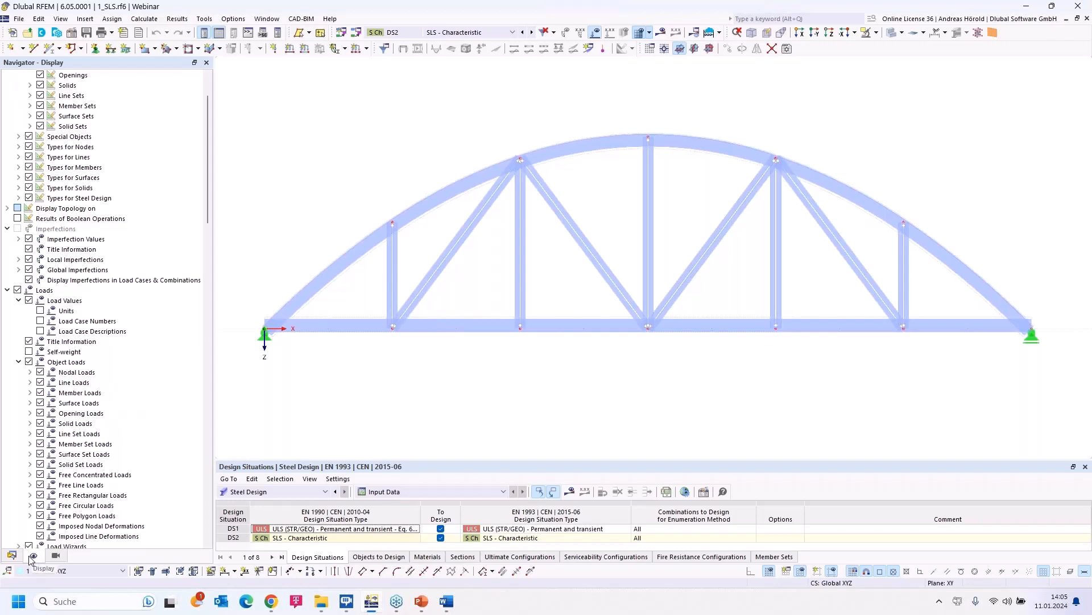
scroll(42, 147, "up", 2)
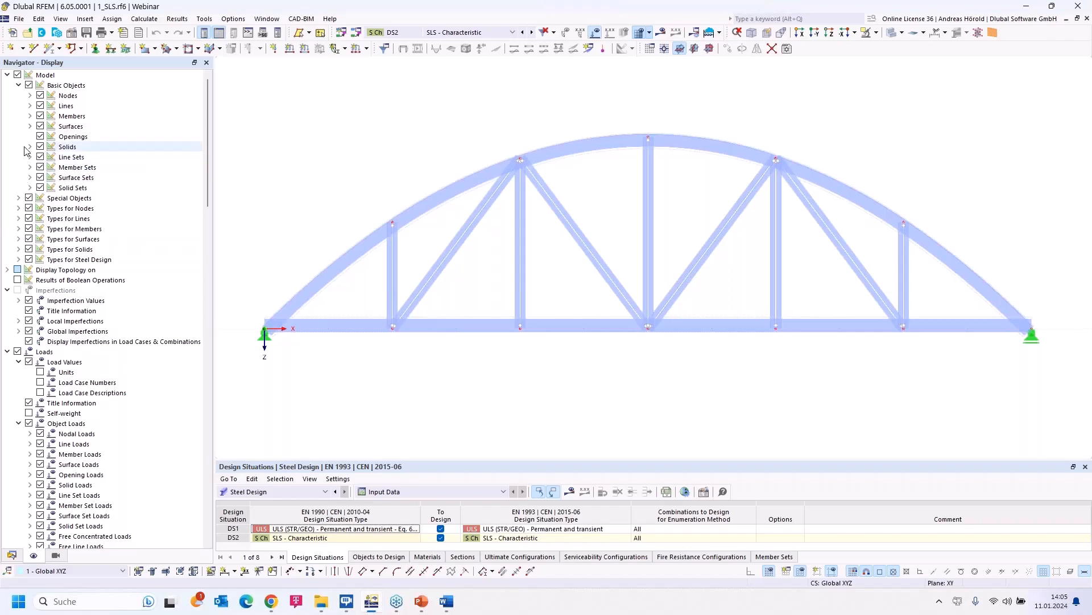
left_click(30, 116)
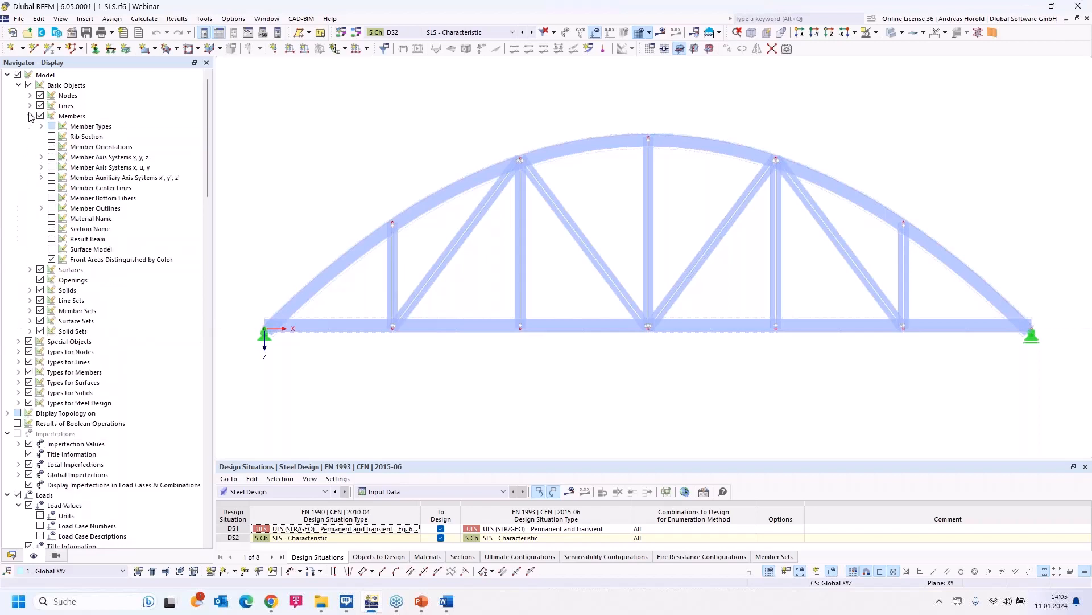
left_click(52, 157)
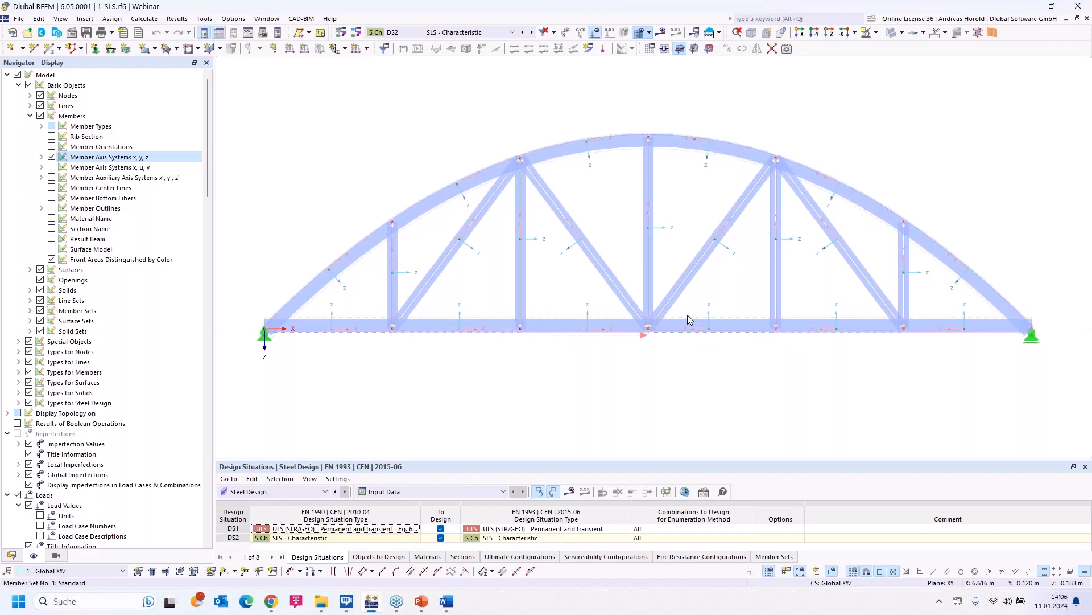
Set the deflection check direction of the bottom chord member set to Auxiliary local axis z'.
left_click(12, 555)
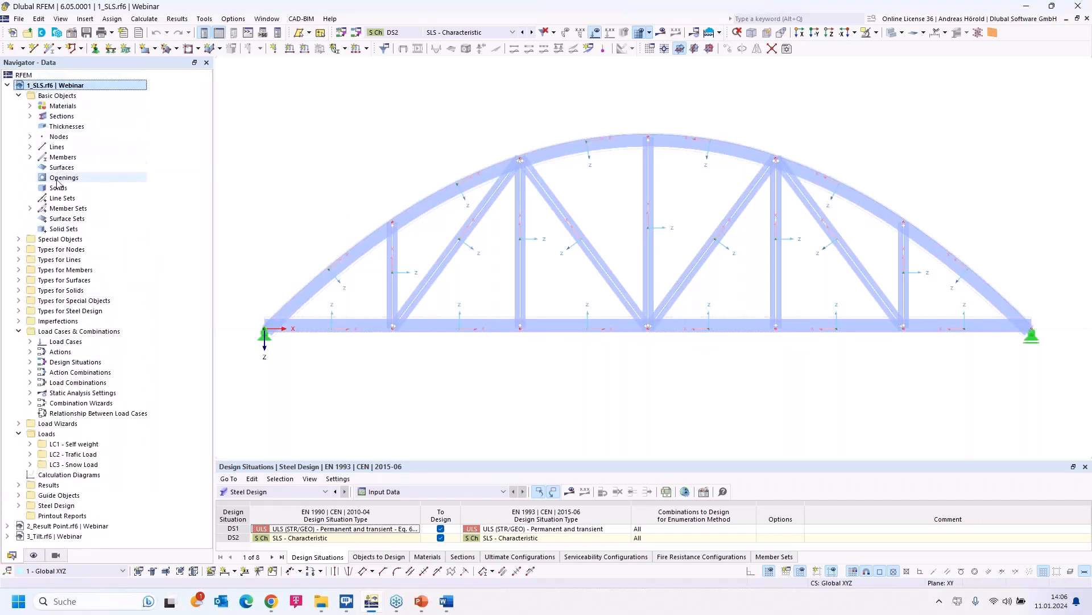
left_click(30, 209)
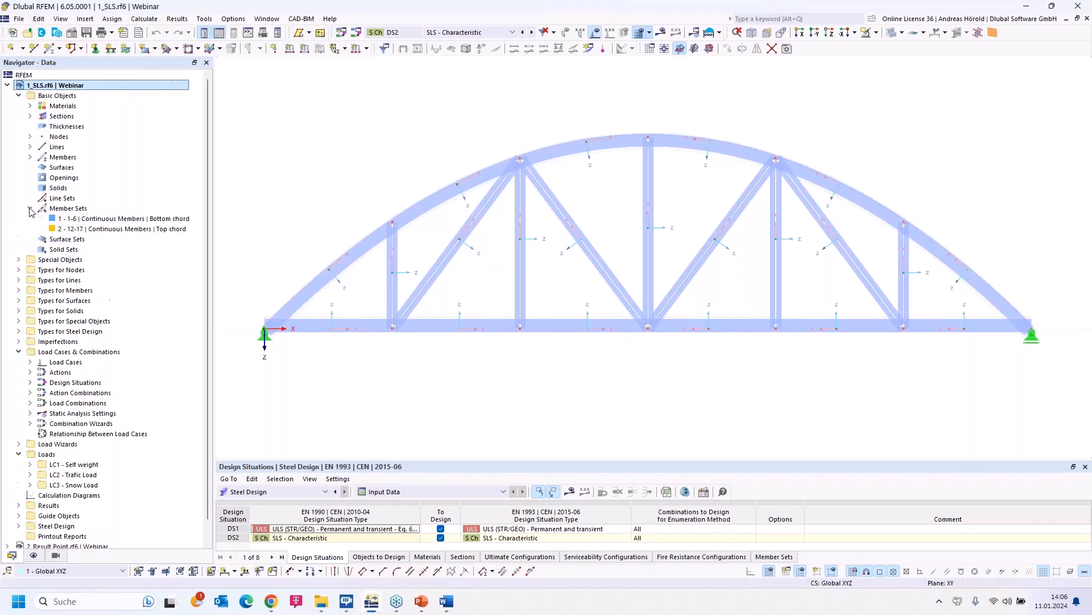
double_click(131, 220)
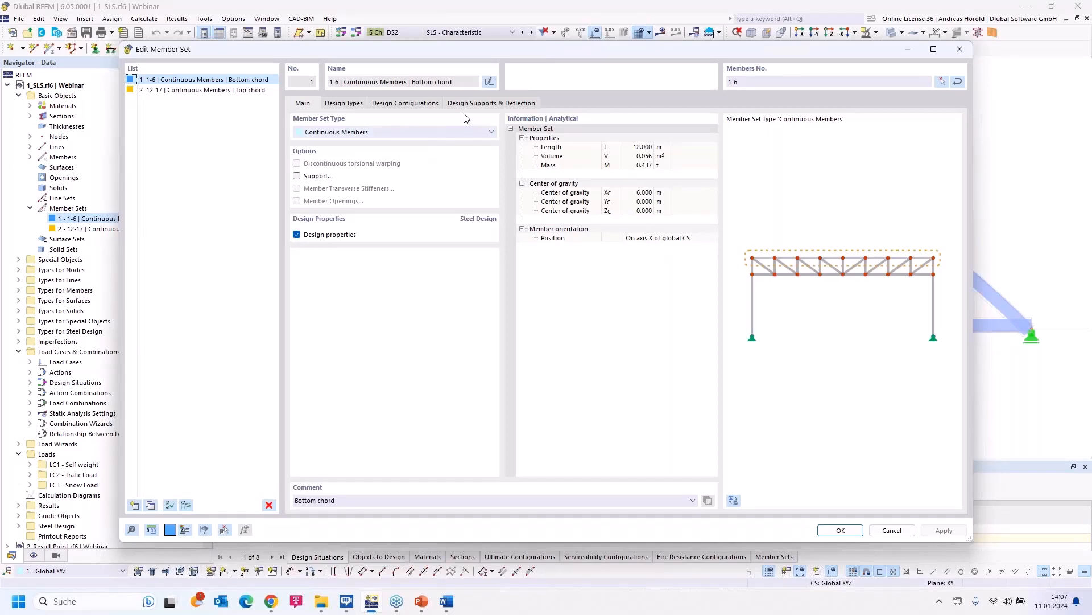
left_click(476, 105)
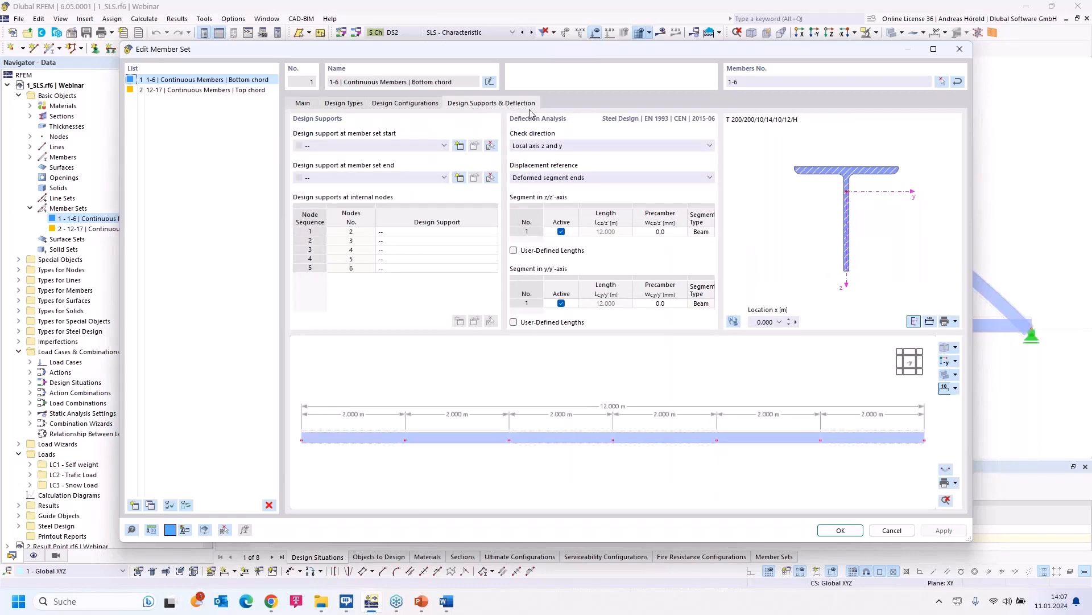
left_click(710, 147)
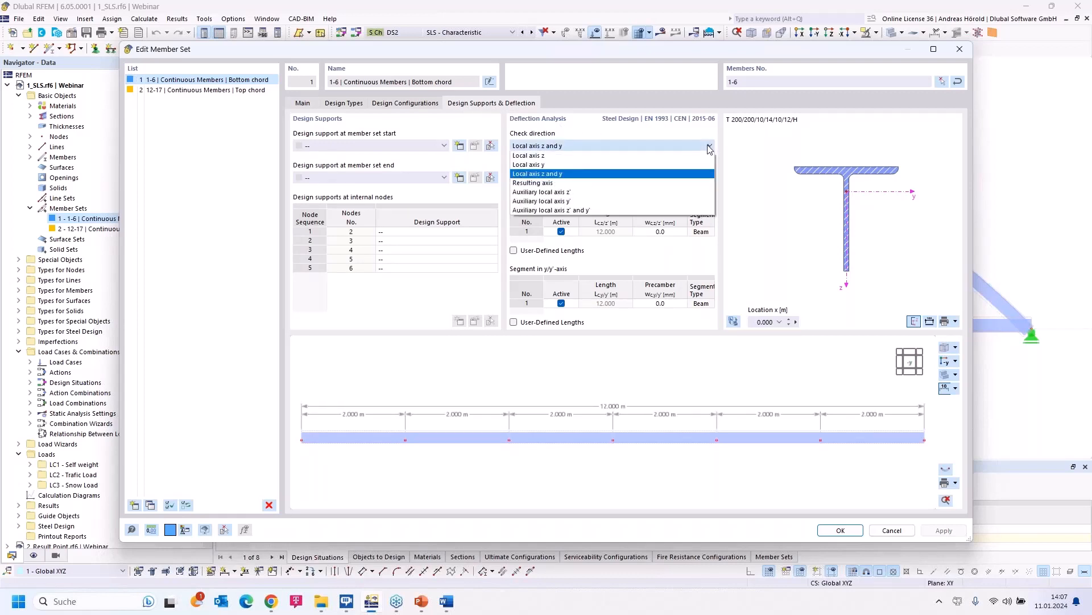
left_click(594, 196)
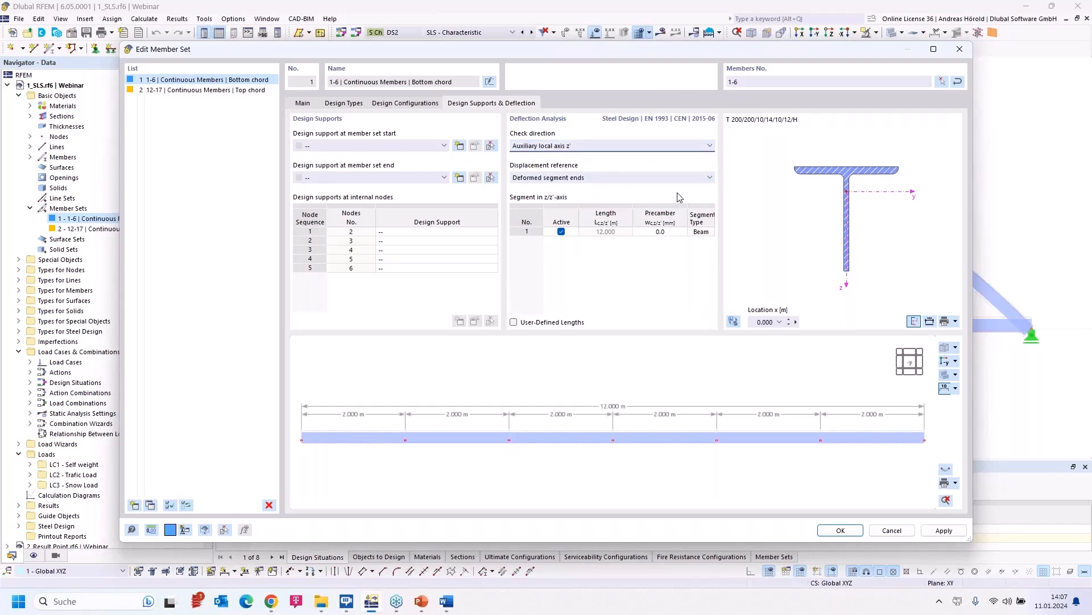
left_click(659, 147)
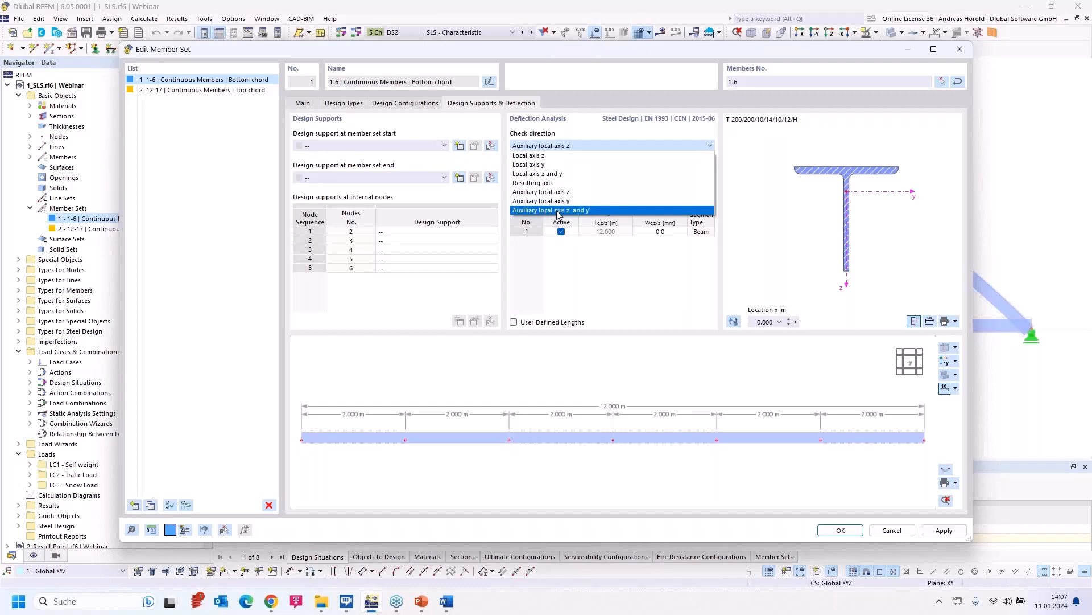
left_click(587, 196)
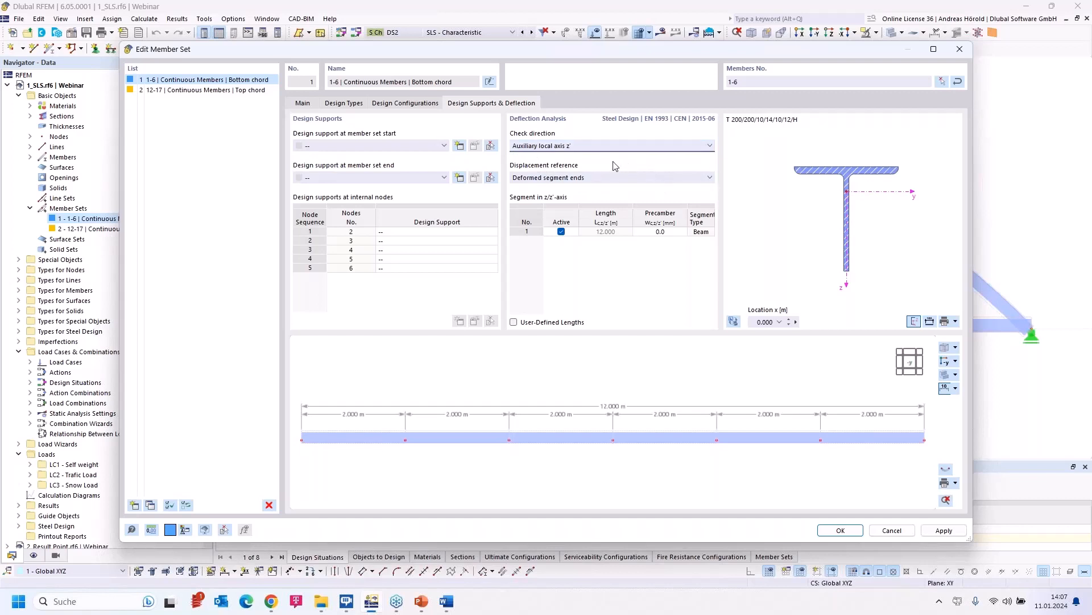
Set the deflection check direction of the bottom and top chord member sets together to Auxiliary local axis z'.
left_click(221, 91)
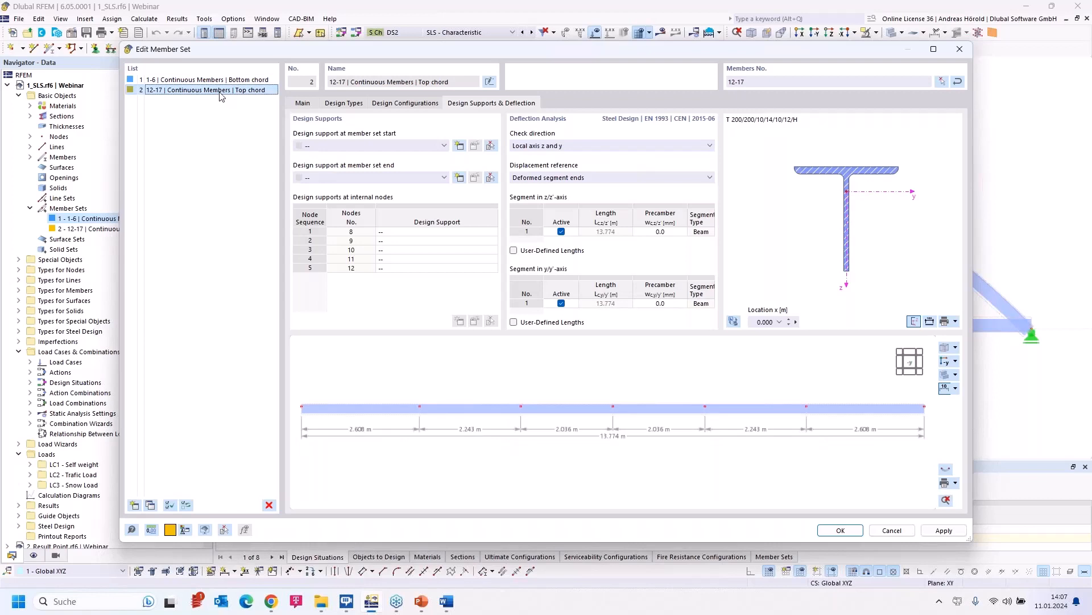
left_click(217, 80)
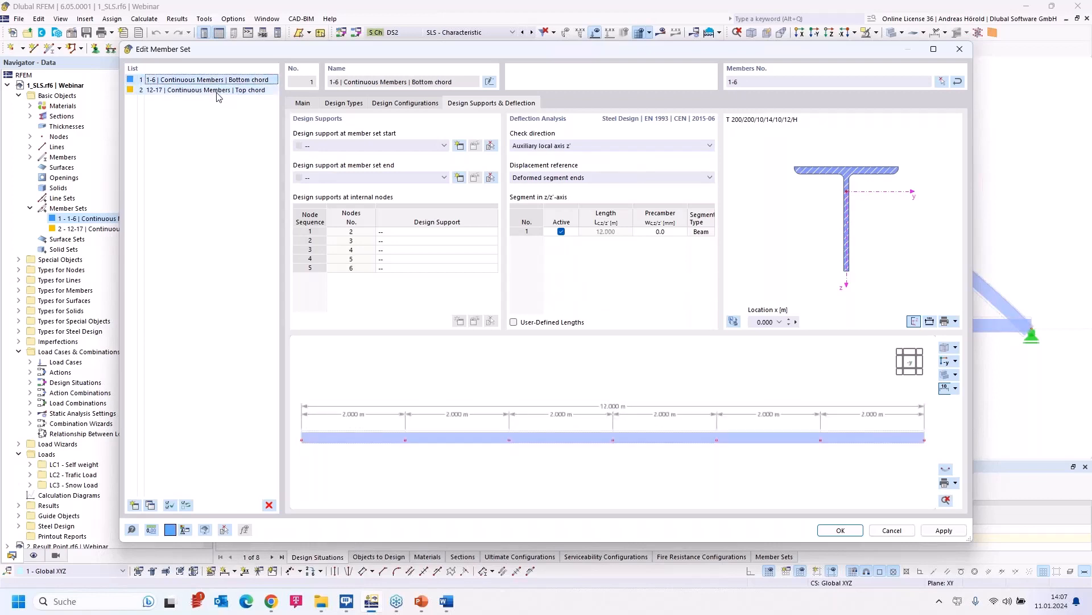
left_click(217, 91, "ctrl")
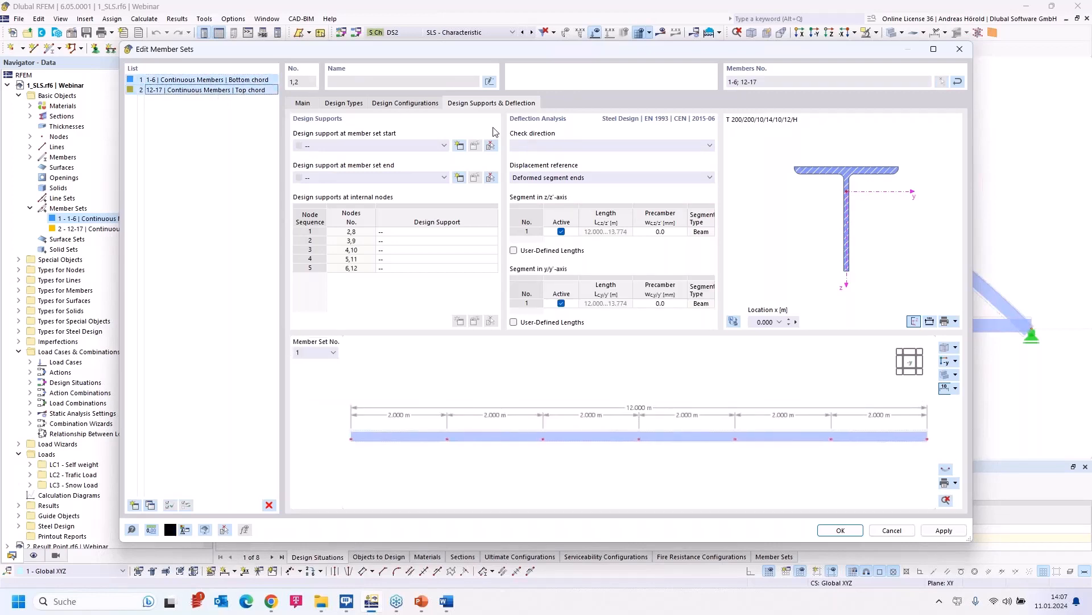
left_click(630, 146)
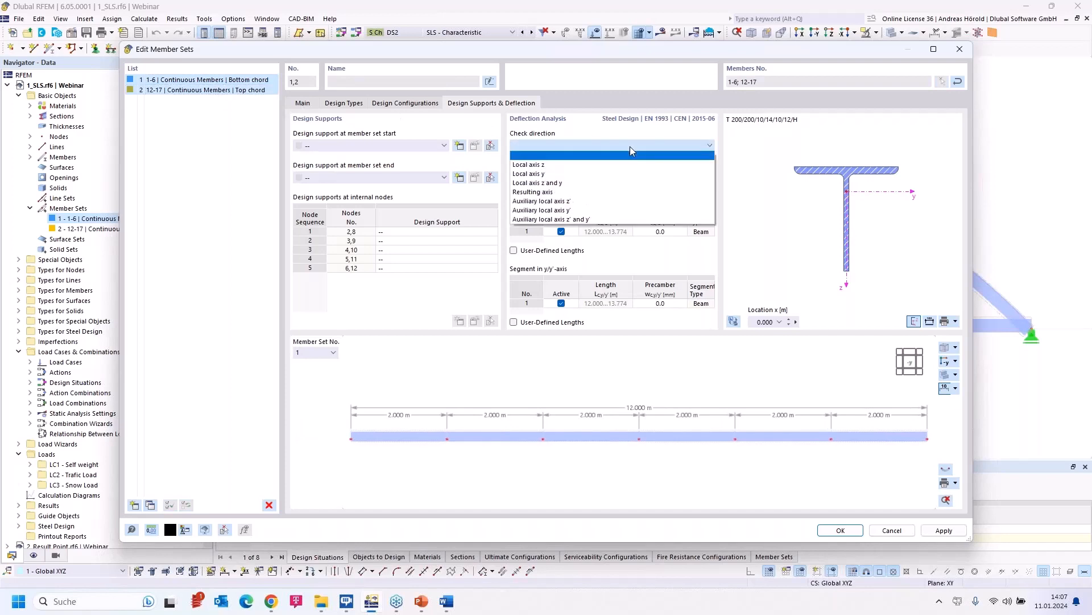
left_click(596, 202)
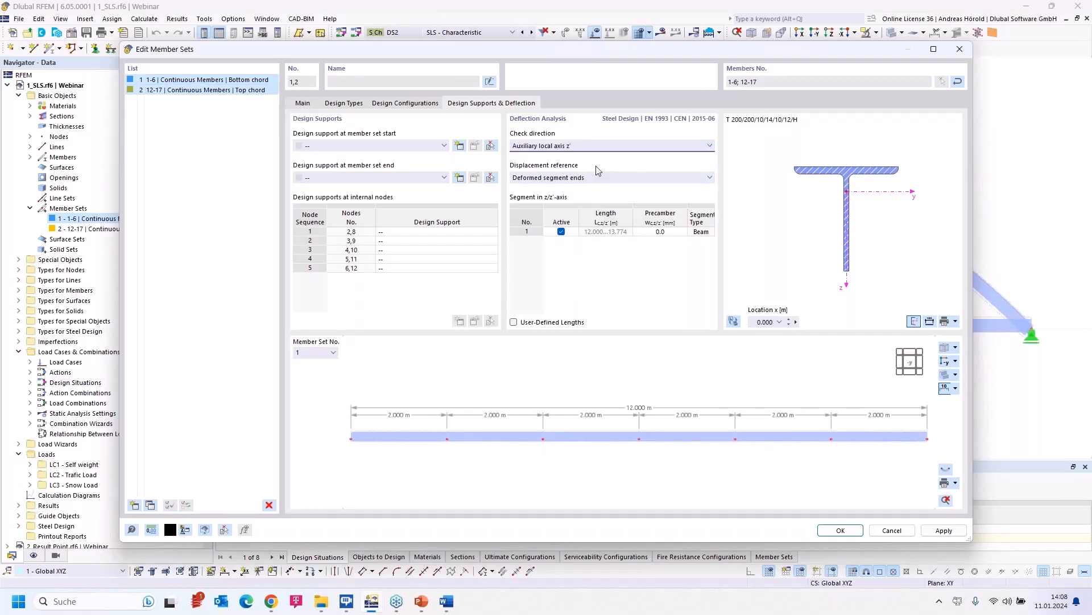
left_click(840, 531)
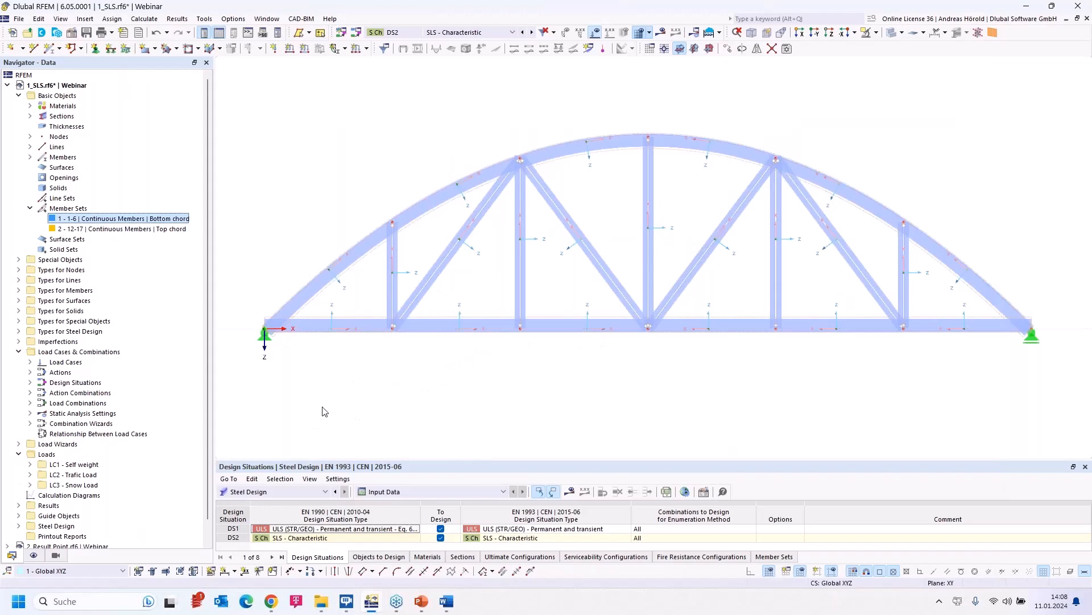
Hide the member axis systems x, y, z and display the member auxiliary axis systems x', y', z' instead.
left_click(34, 554)
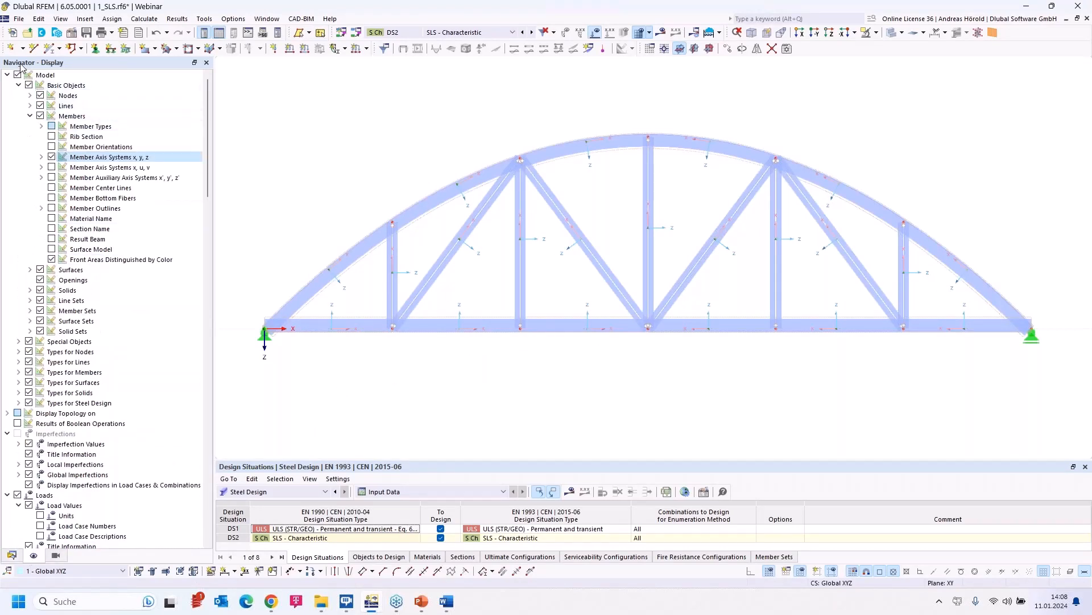
left_click(52, 157)
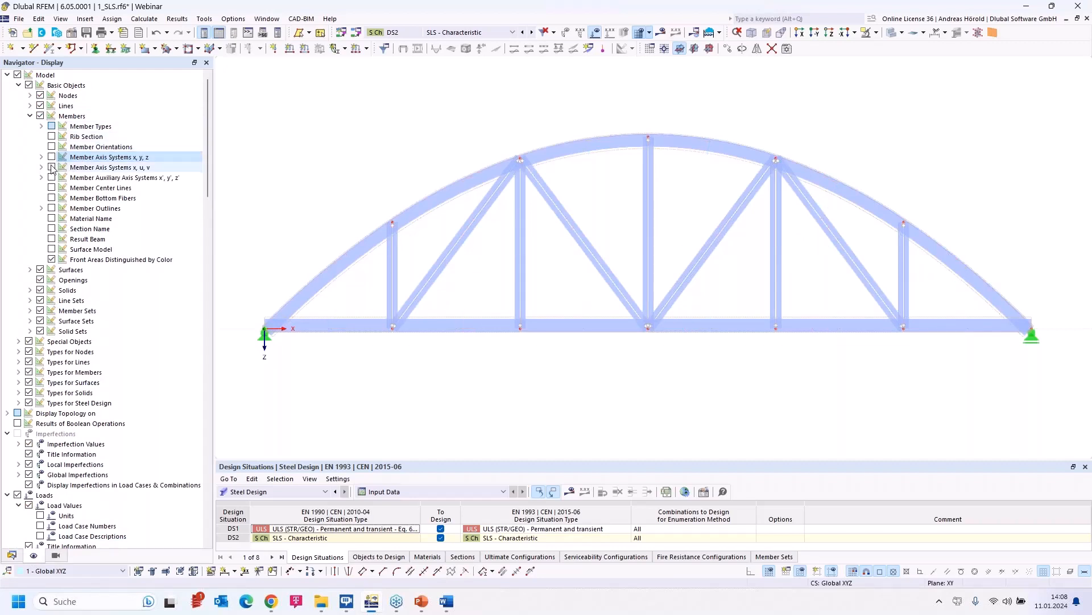
left_click(52, 177)
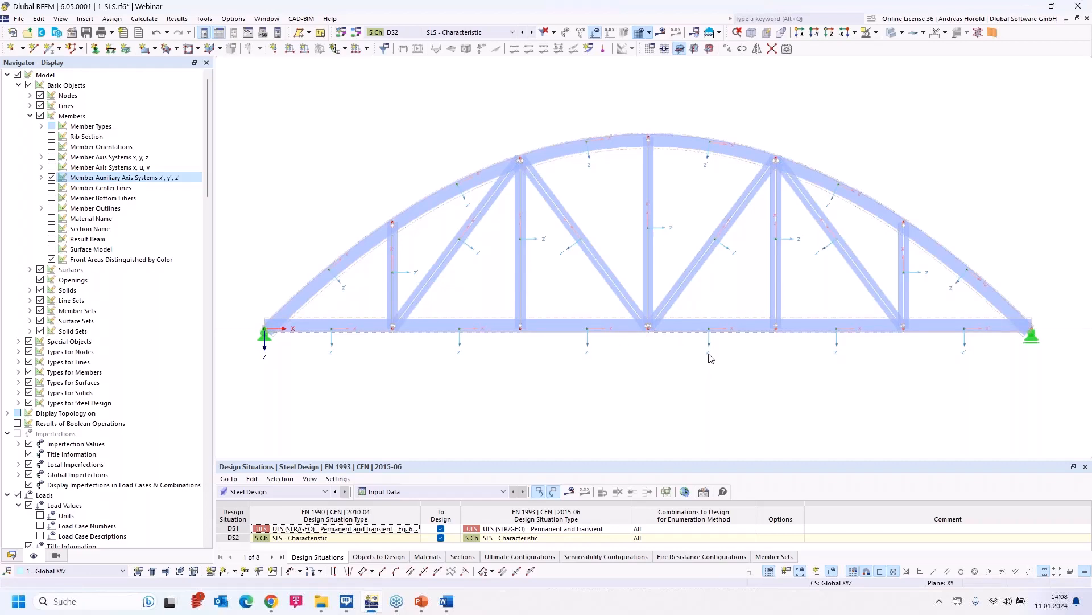
Run the steel design calculation and display only the Serviceability Limit State design checks on the members.
left_click(571, 491)
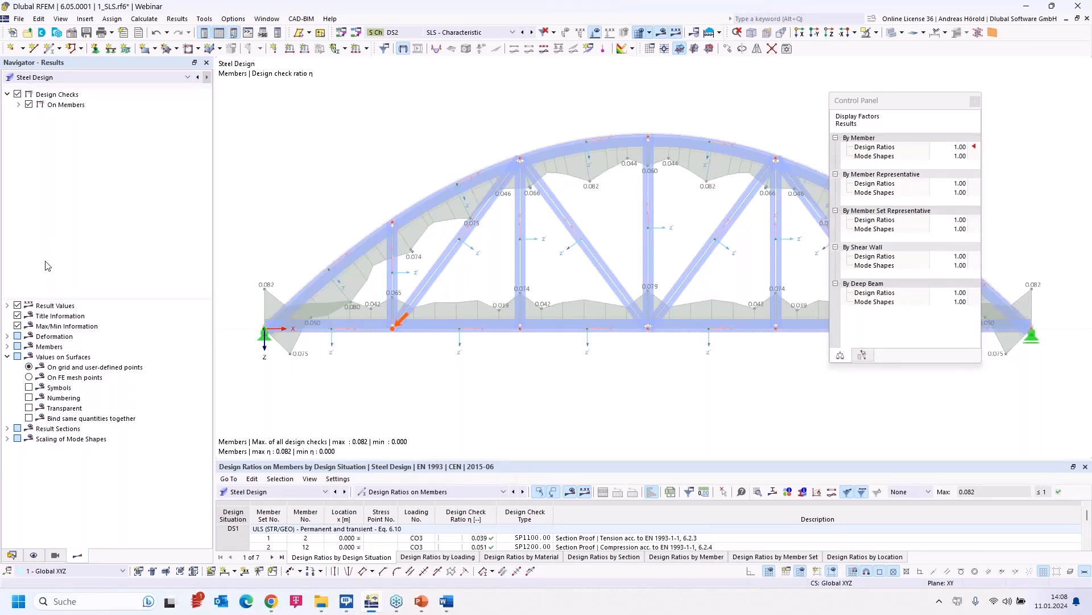
left_click(18, 105)
left_click(40, 114)
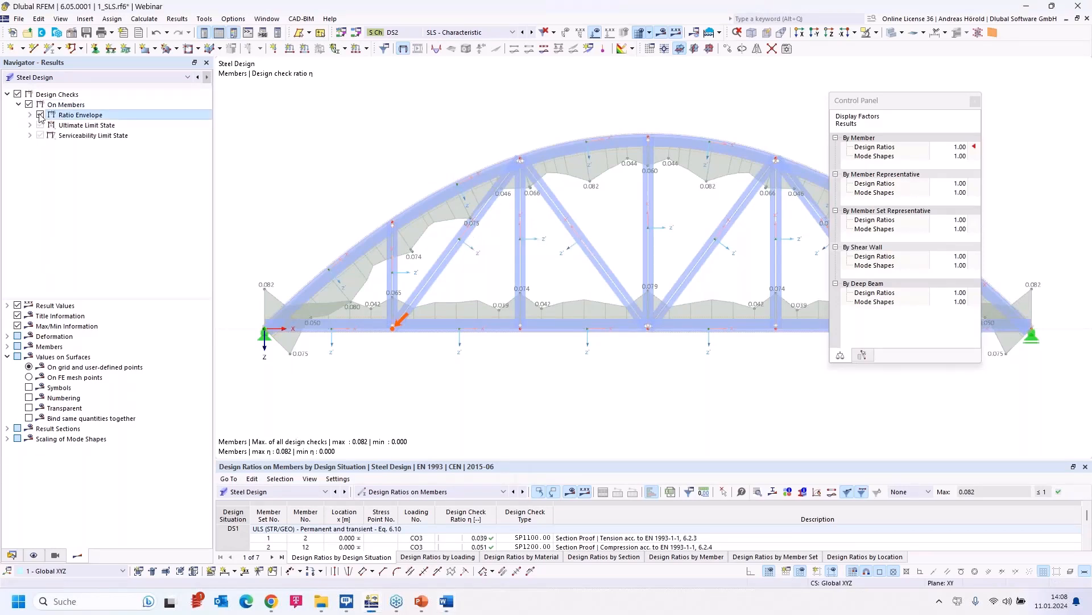
left_click(29, 124)
left_click(39, 126)
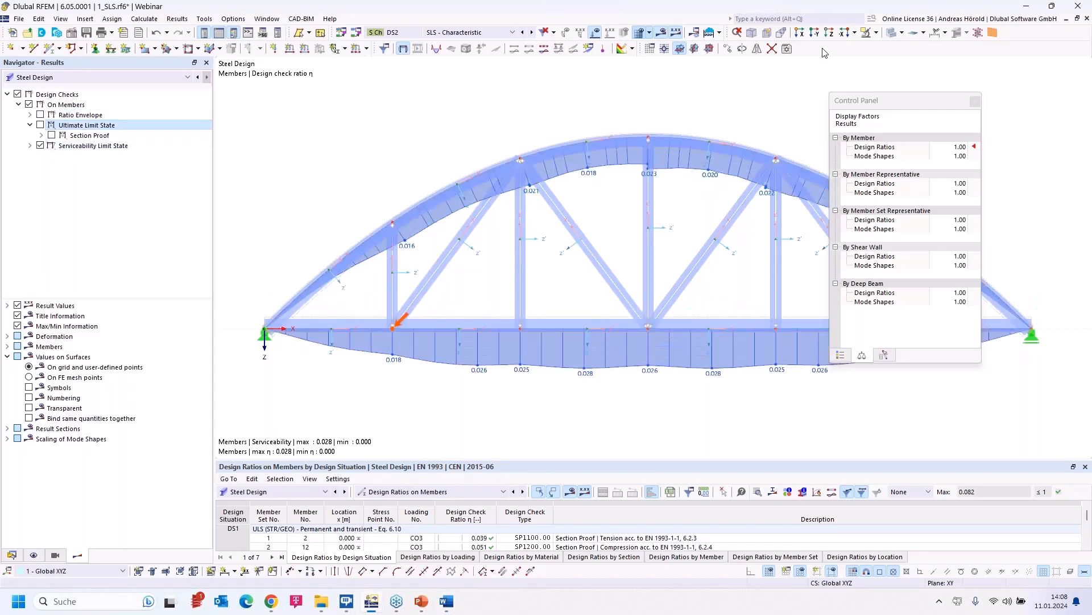
left_click_drag(961, 101, 1059, 66)
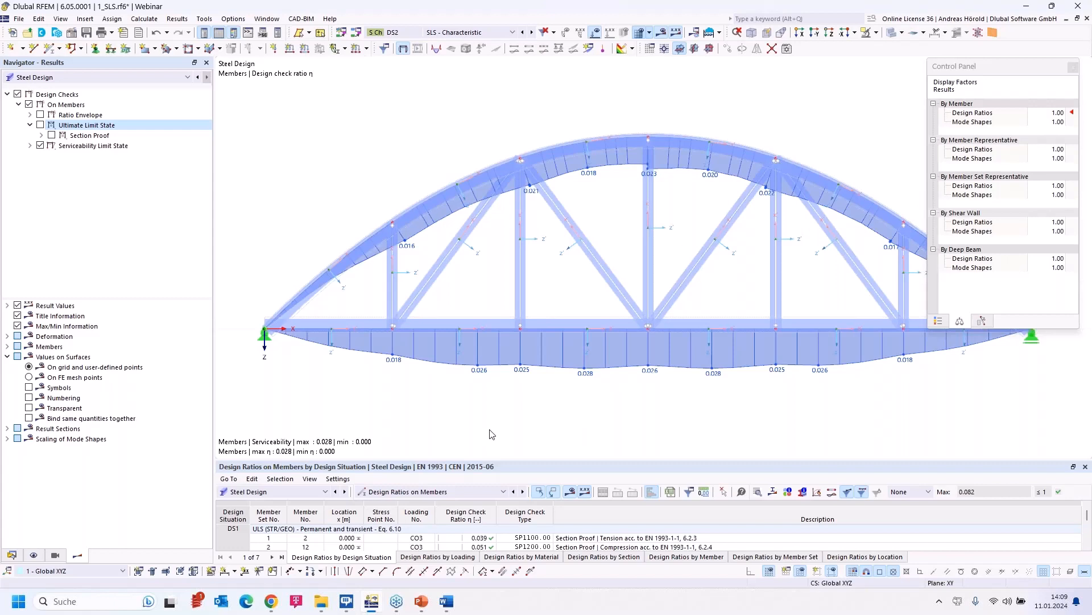
Switch to the model 2_Result Point.rf6 and display the values on surfaces on FE mesh points.
left_click(12, 555)
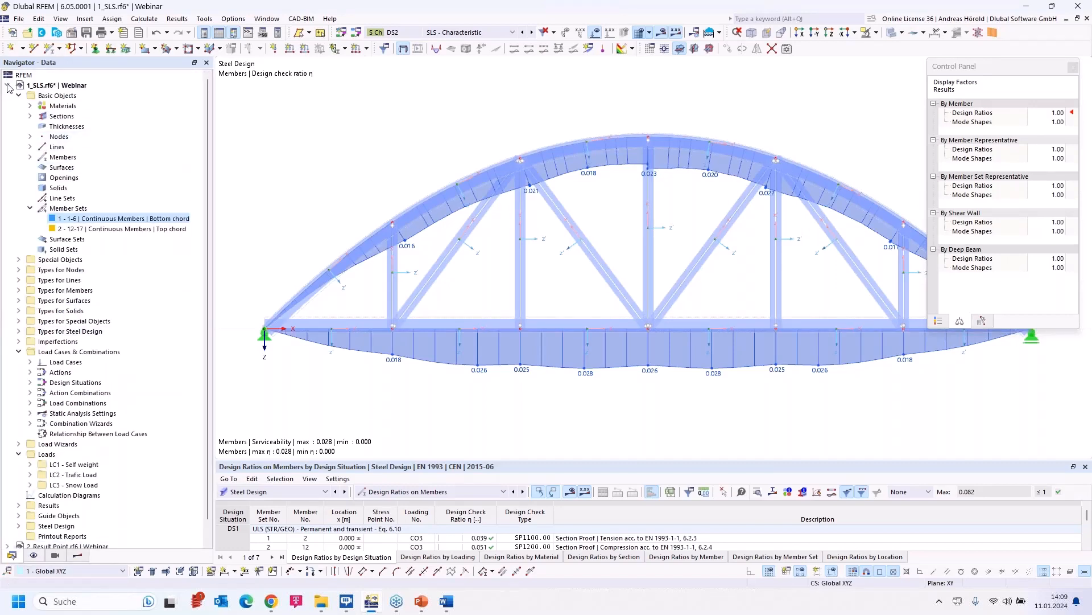
left_click(6, 85)
left_click(73, 97)
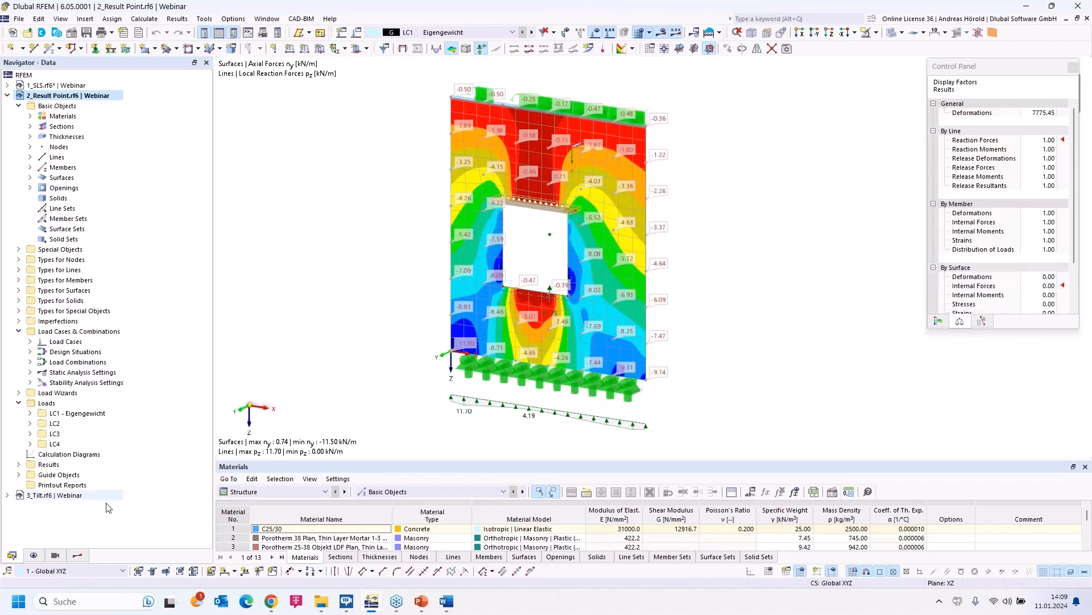
left_click(78, 555)
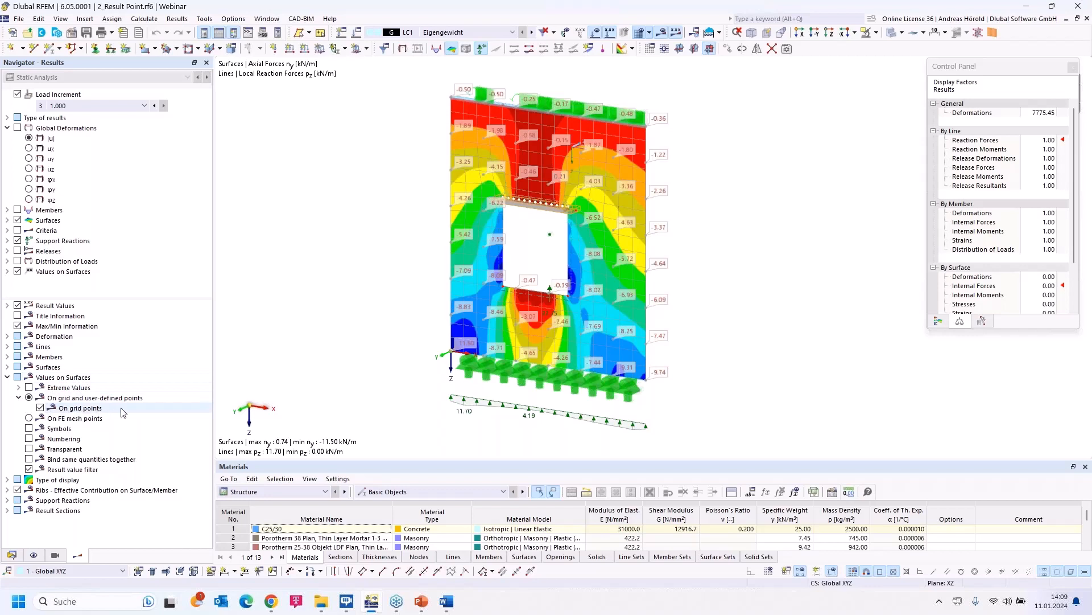
left_click(29, 418)
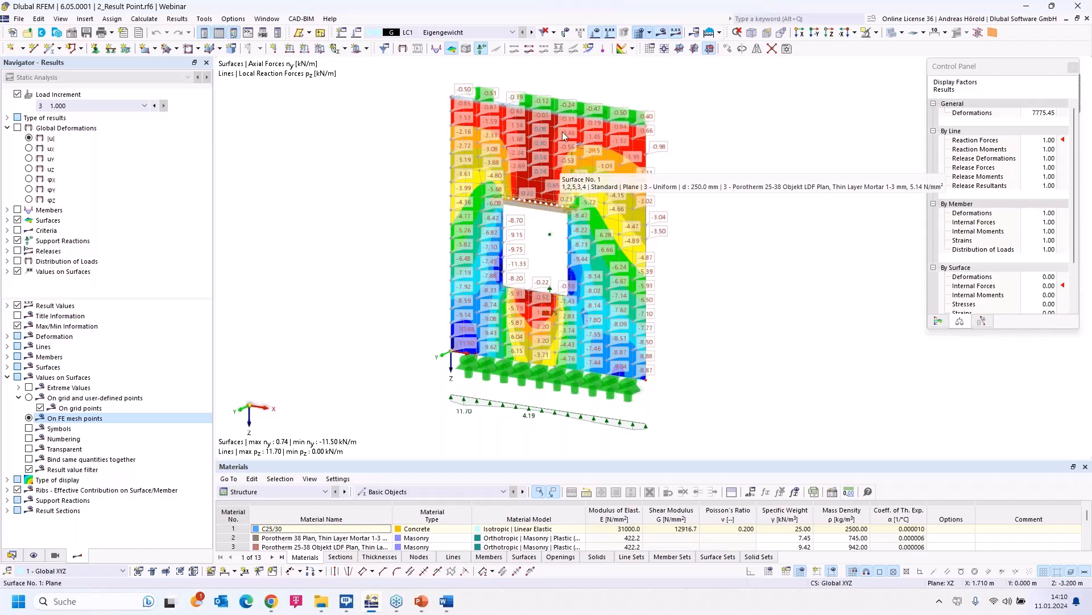
Check the target length of finite elements in the mesh settings without changing it.
left_click(651, 33)
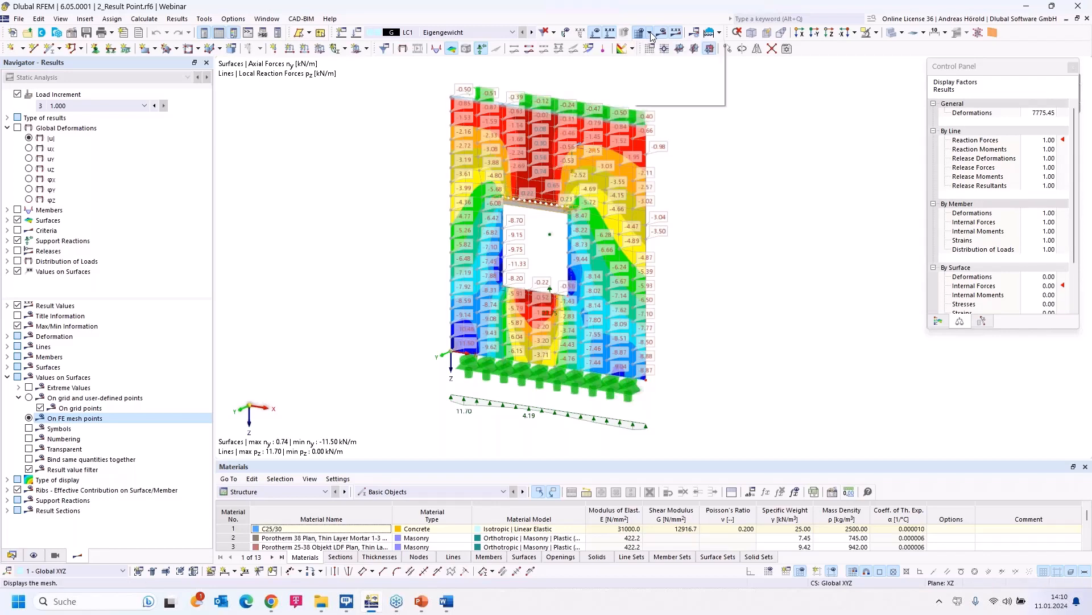
left_click(674, 48)
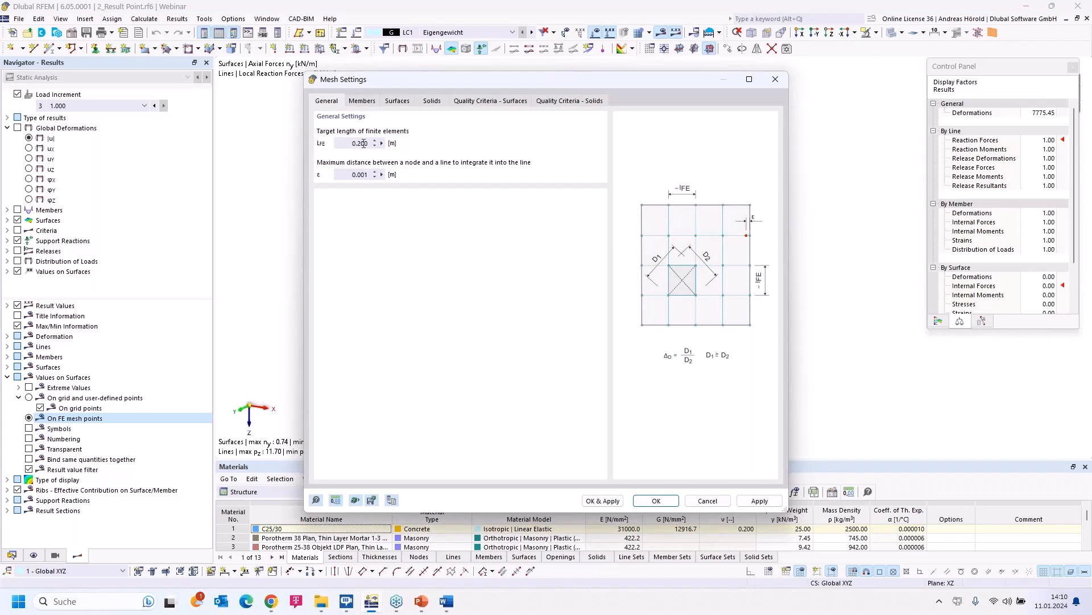
left_click(707, 501)
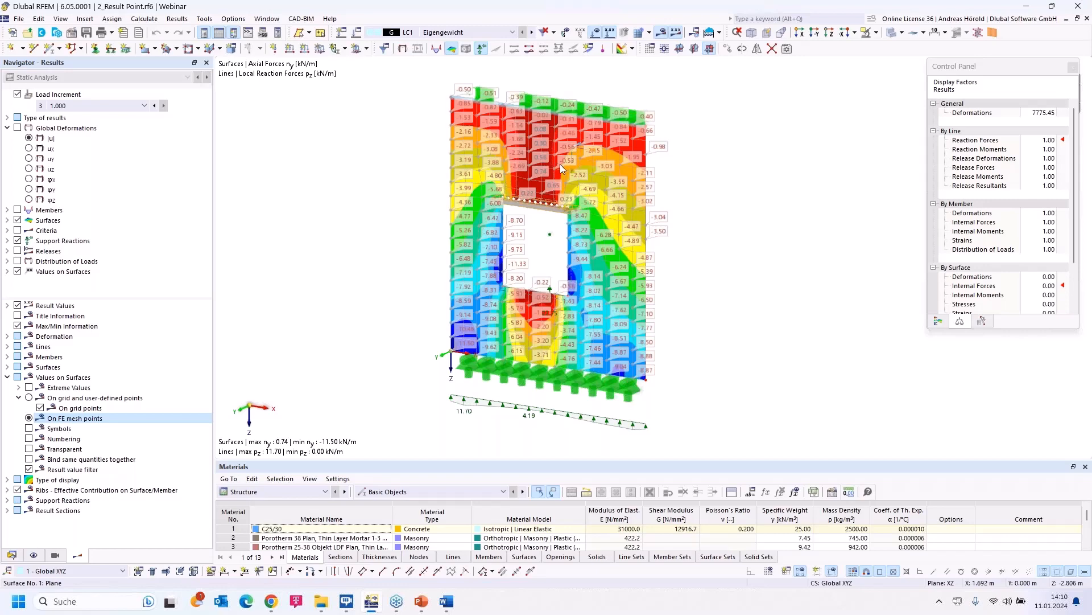
Display surface values on user-defined points only, without the grid points, and inspect the result grid distances of wall surface 1.
left_click(29, 398)
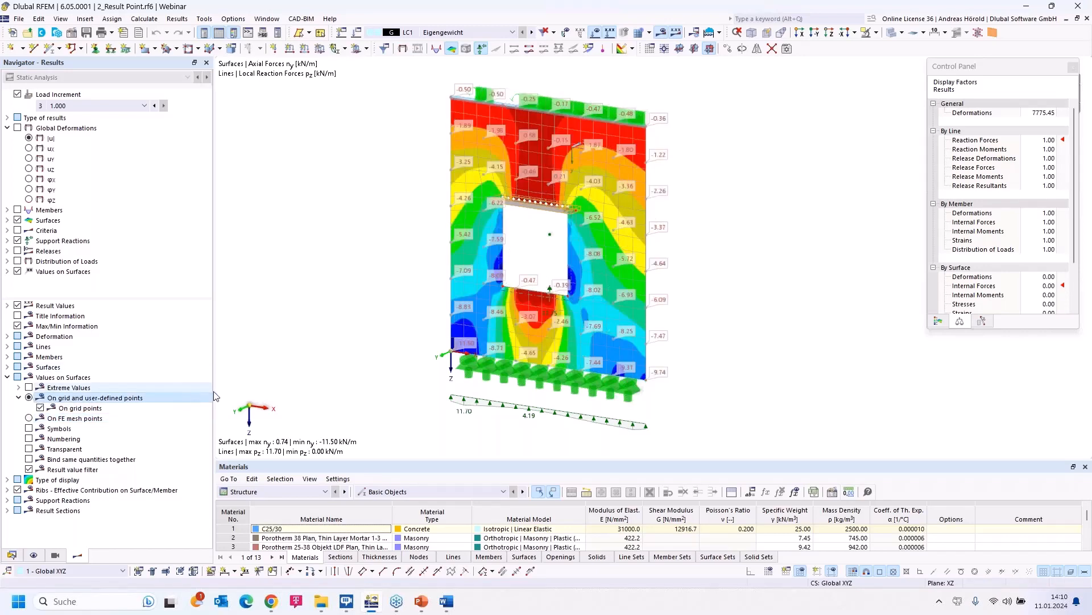
double_click(461, 251)
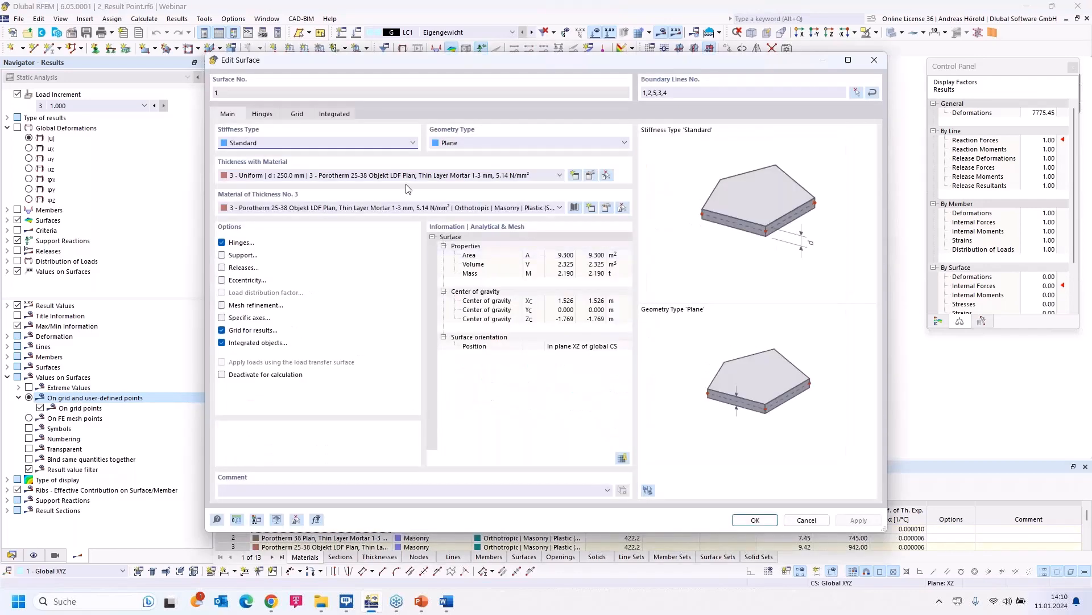
left_click(297, 116)
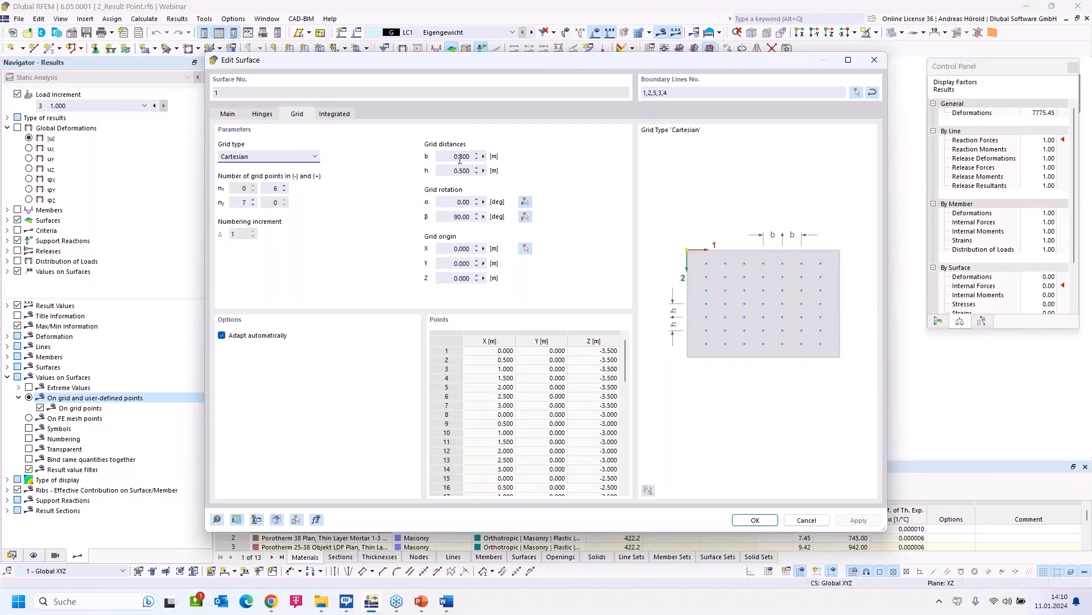
left_click(807, 521)
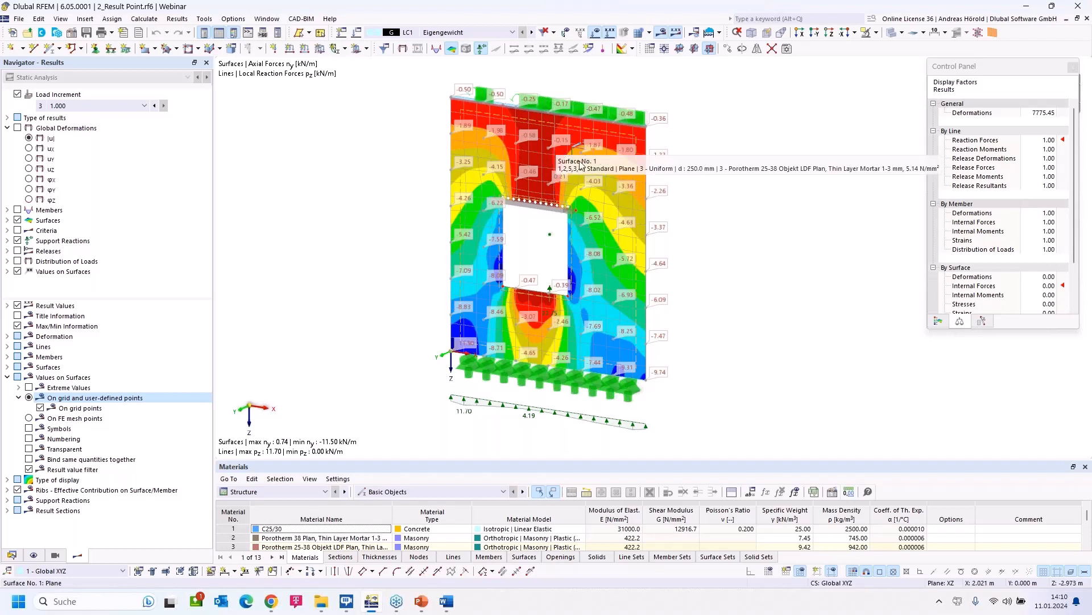
left_click(40, 408)
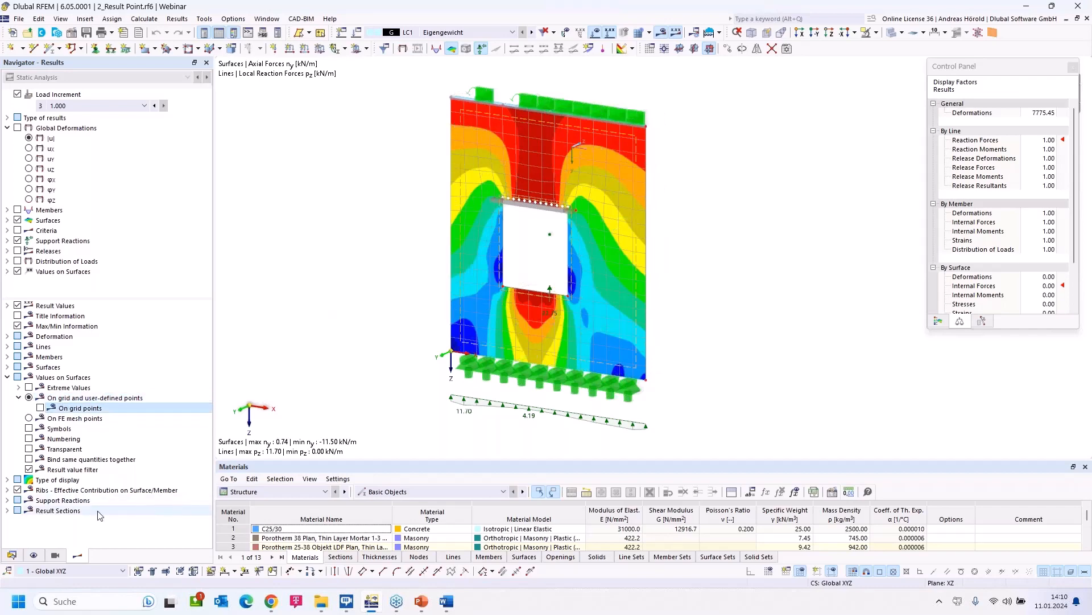
Create an additional surface result point at X 2.200, Y 0.000, Z -2.600 m and assign it to surface 1.
left_click(12, 555)
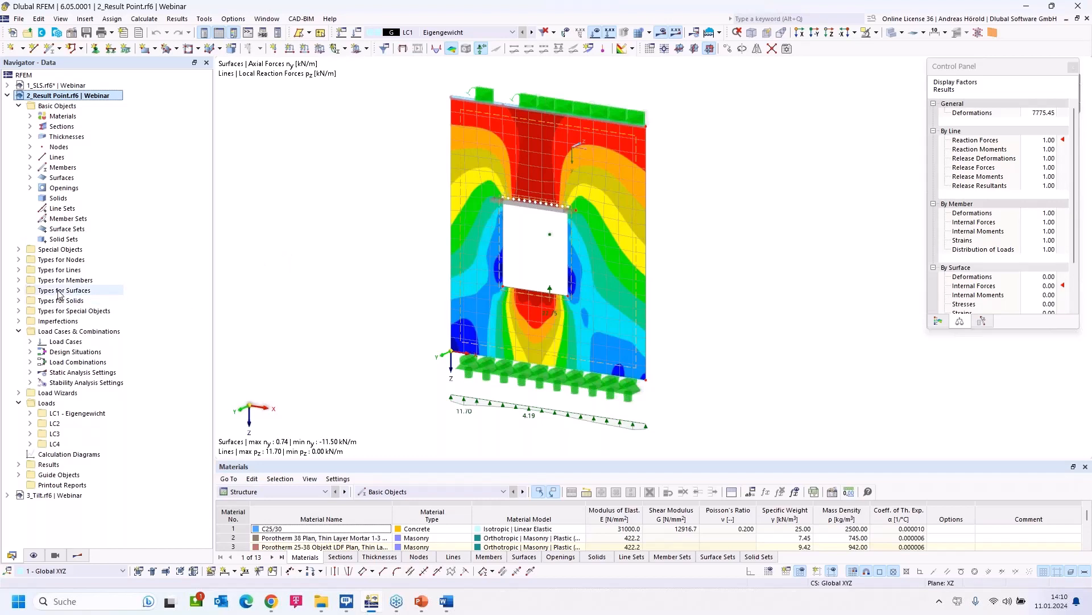
left_click(18, 291)
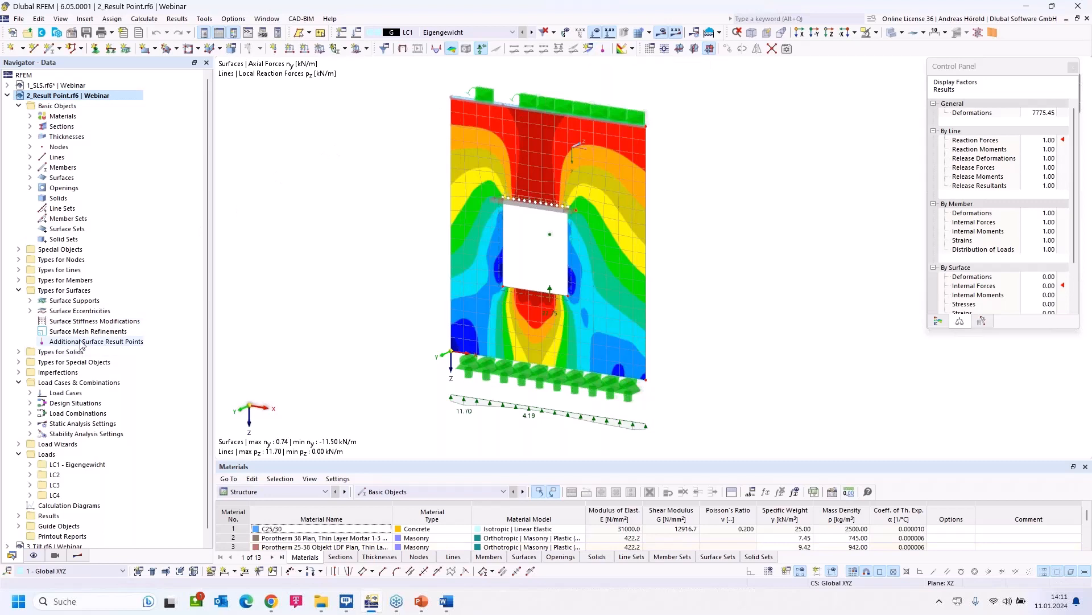
right_click(81, 343)
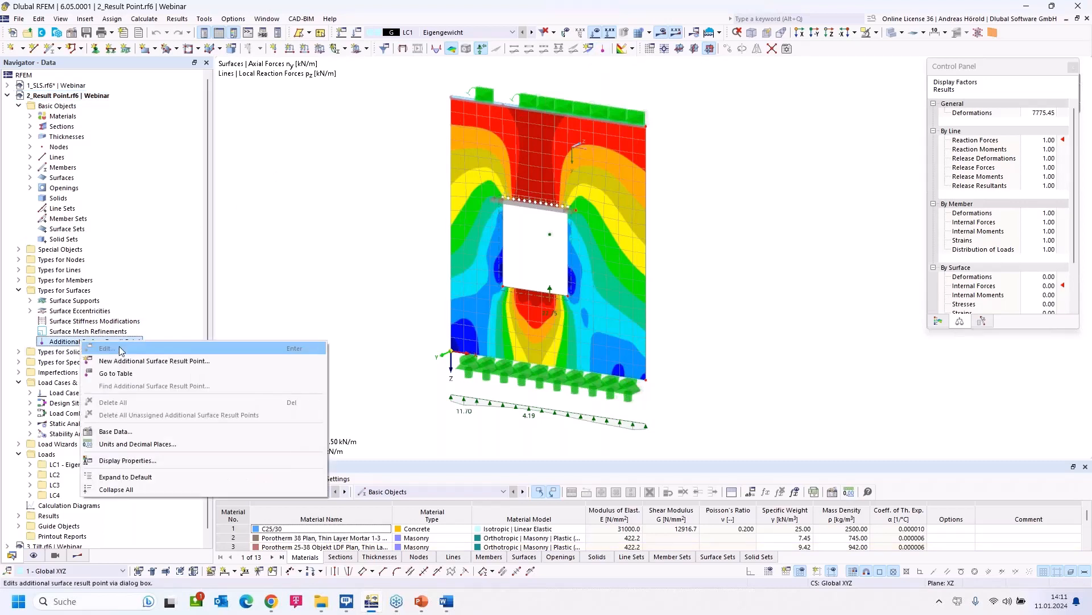
left_click(148, 364)
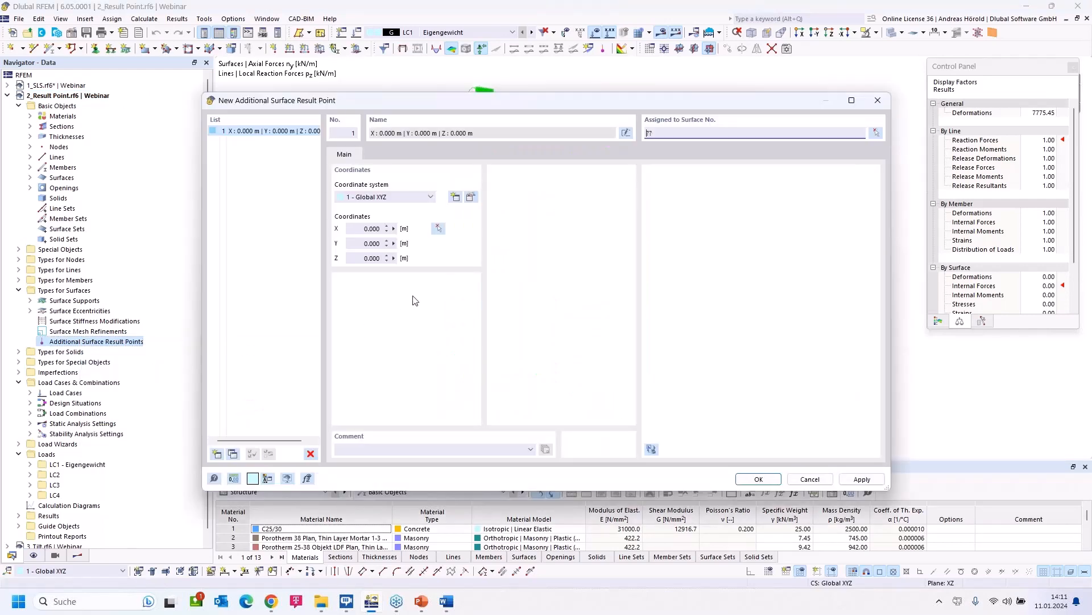
left_click(438, 228)
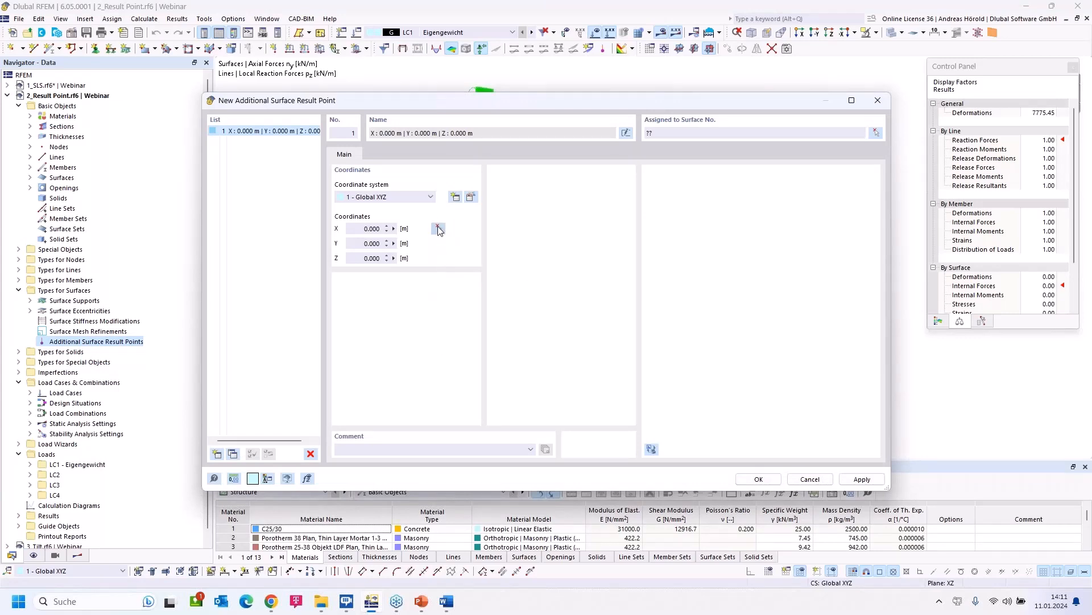
left_click(594, 194)
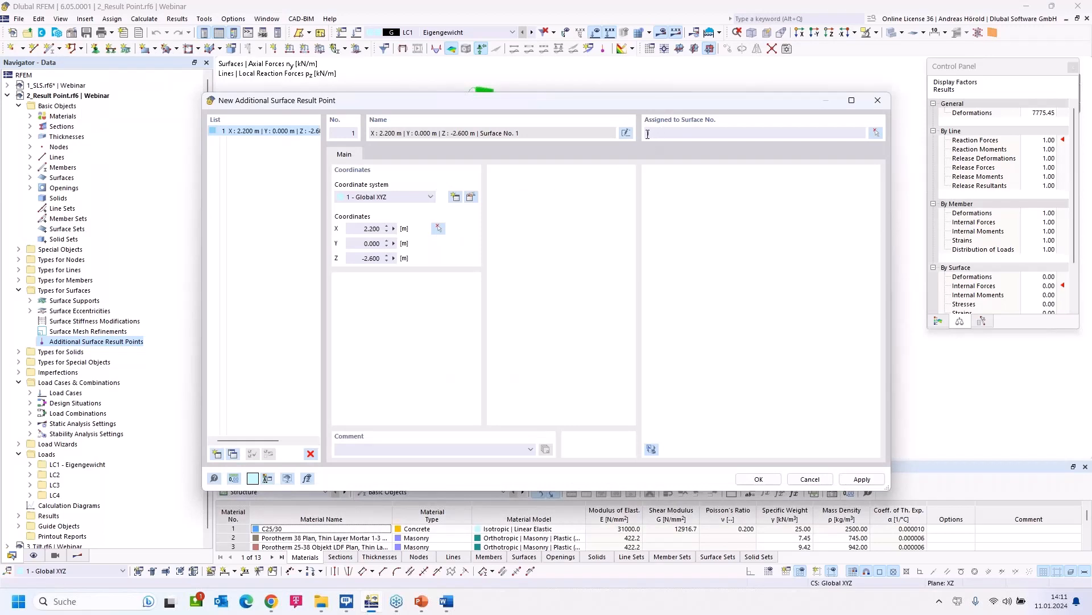
left_click(647, 133)
type("1")
Add a second additional result point on surface 1 at X 0.500, Y 0.000, Z -2.900 m.
left_click(217, 453)
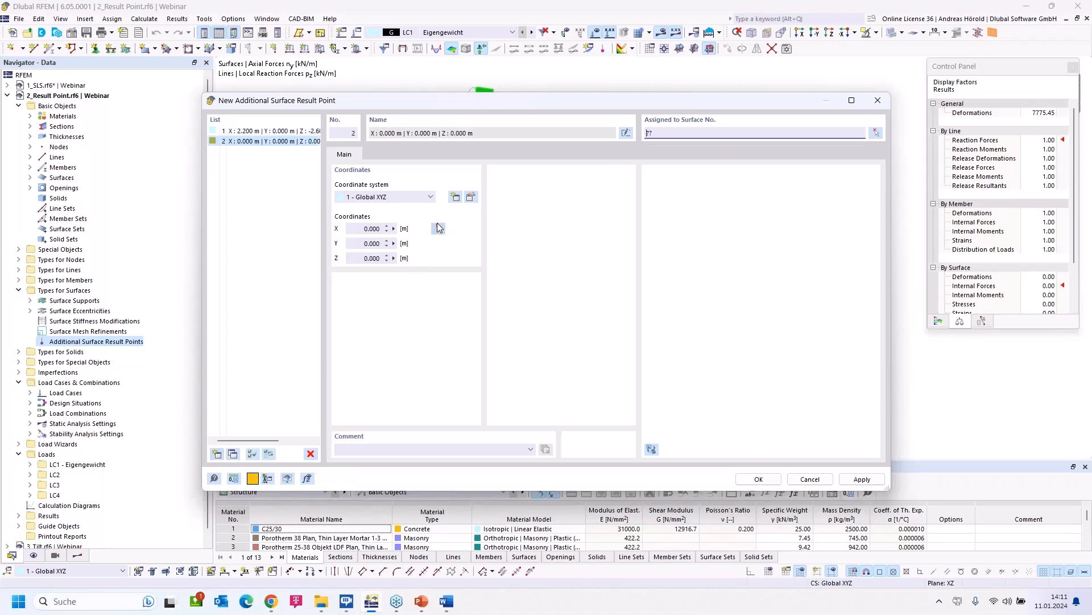
left_click(437, 227)
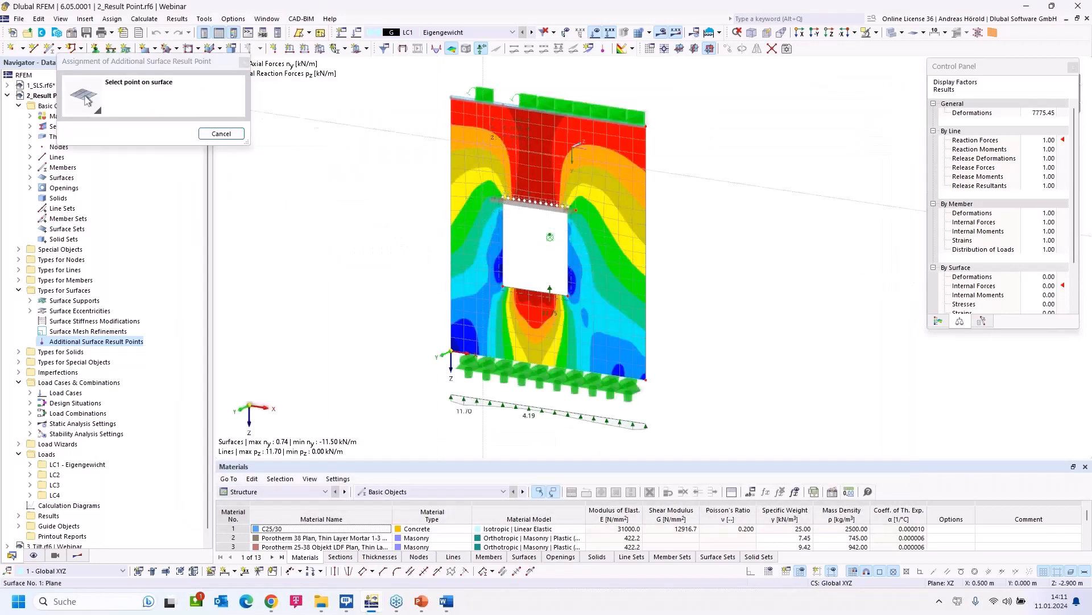
left_click(486, 133)
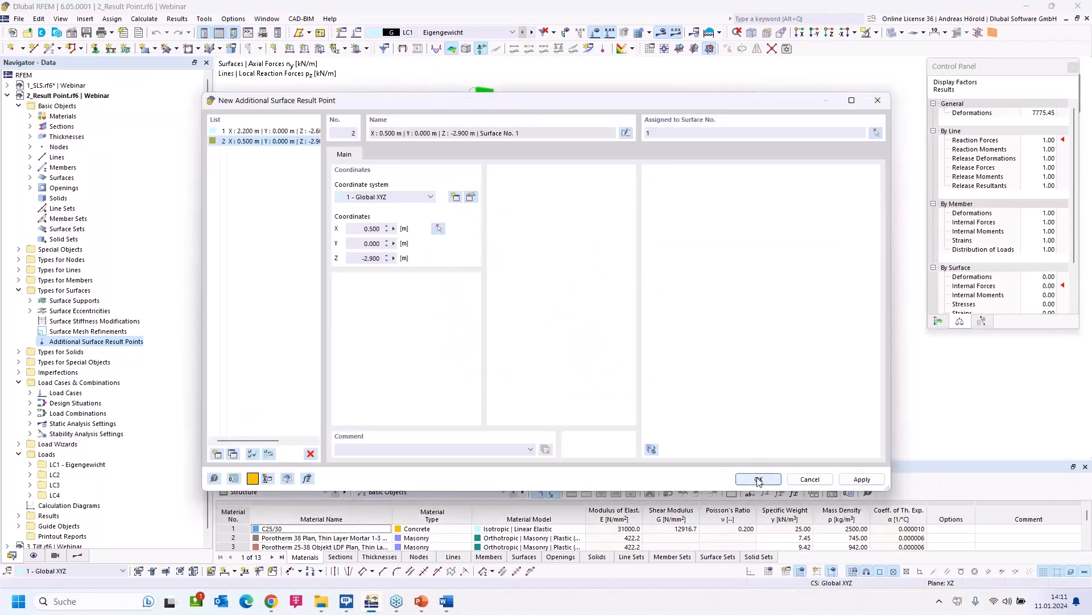
left_click(759, 479)
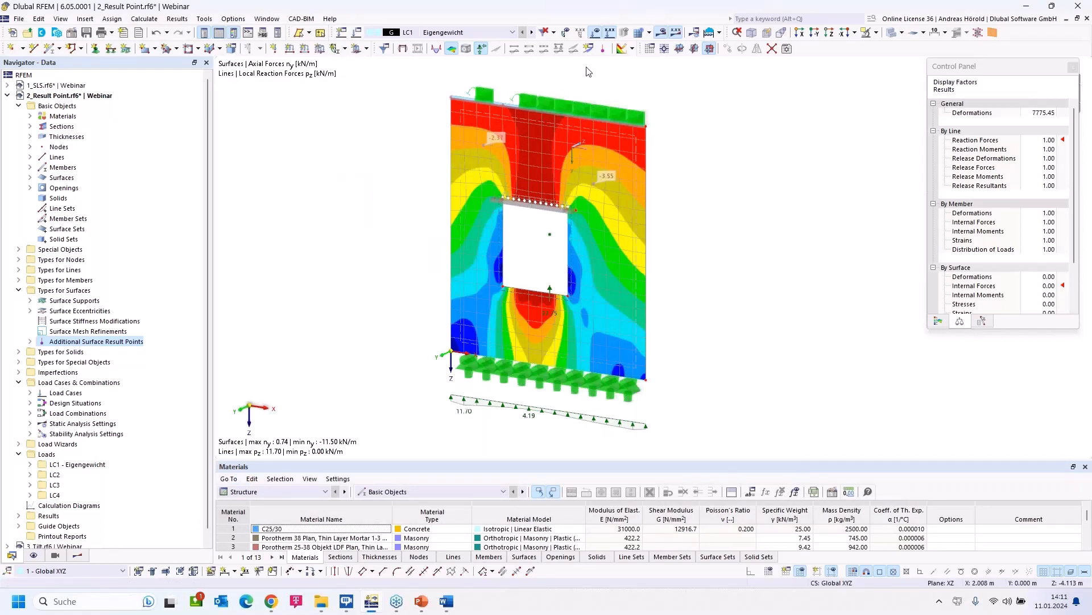
Place three more additional result points graphically on the wall: right of, below and left of the opening.
left_click(604, 49)
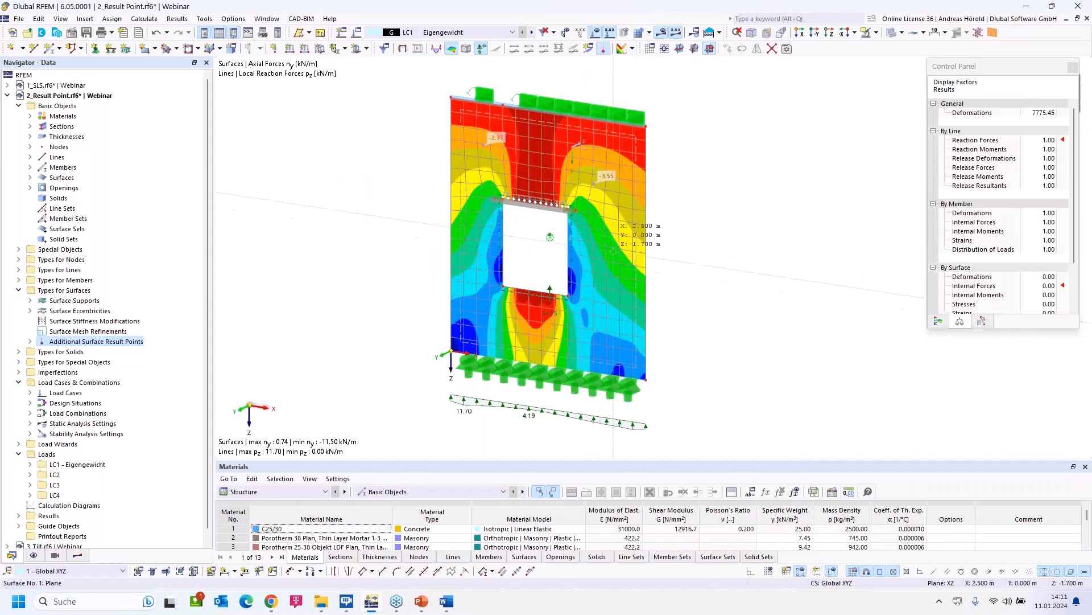
left_click(616, 250)
left_click(529, 324)
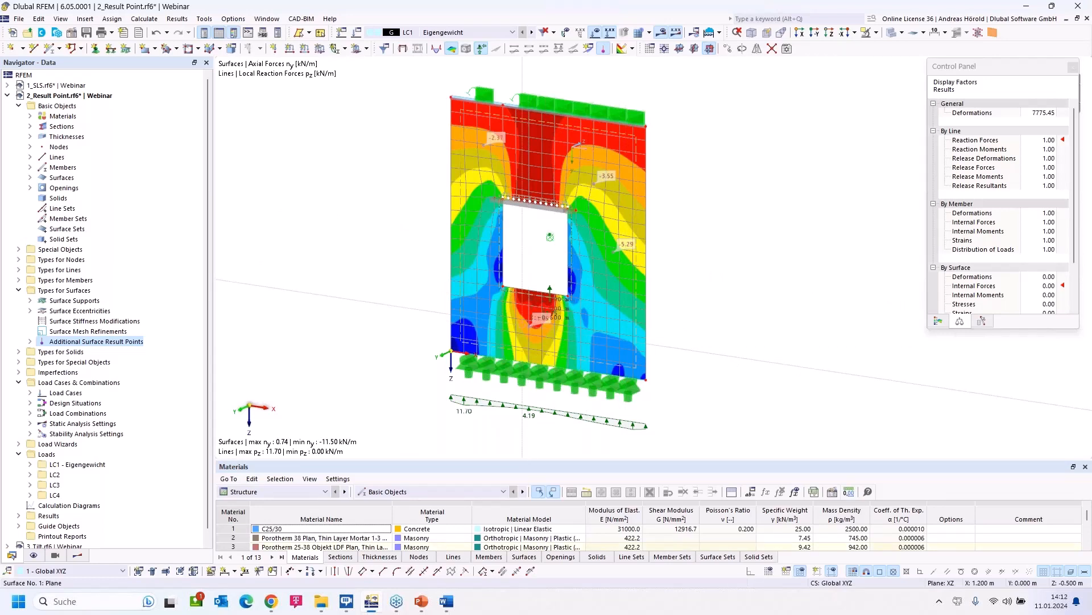
left_click(477, 235)
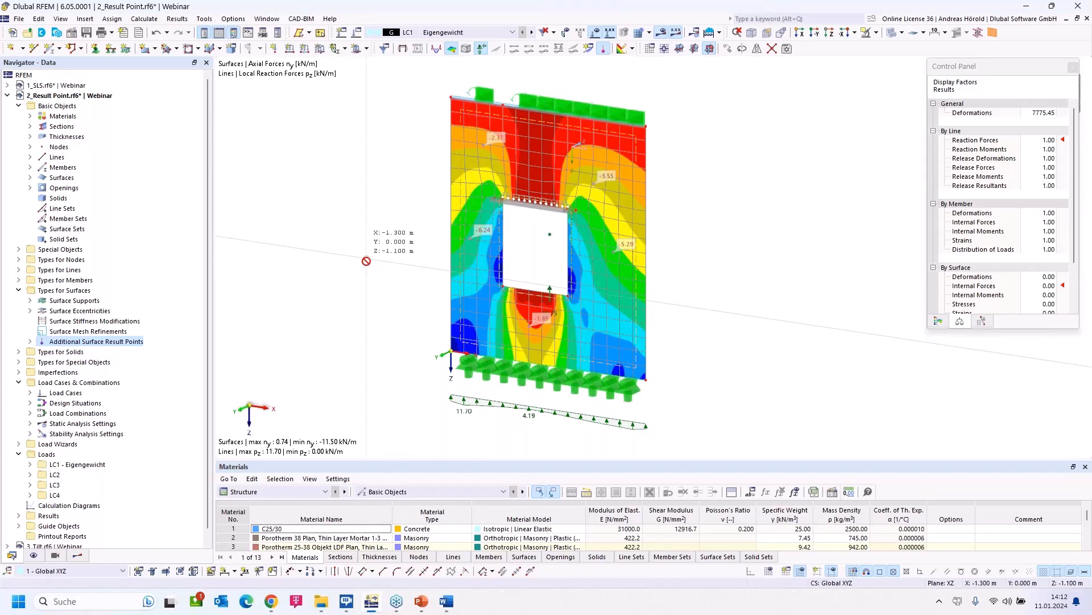
Switch to the model 3_Tilt.rf6 and view the solid block with its loads and line supports.
left_click(8, 95)
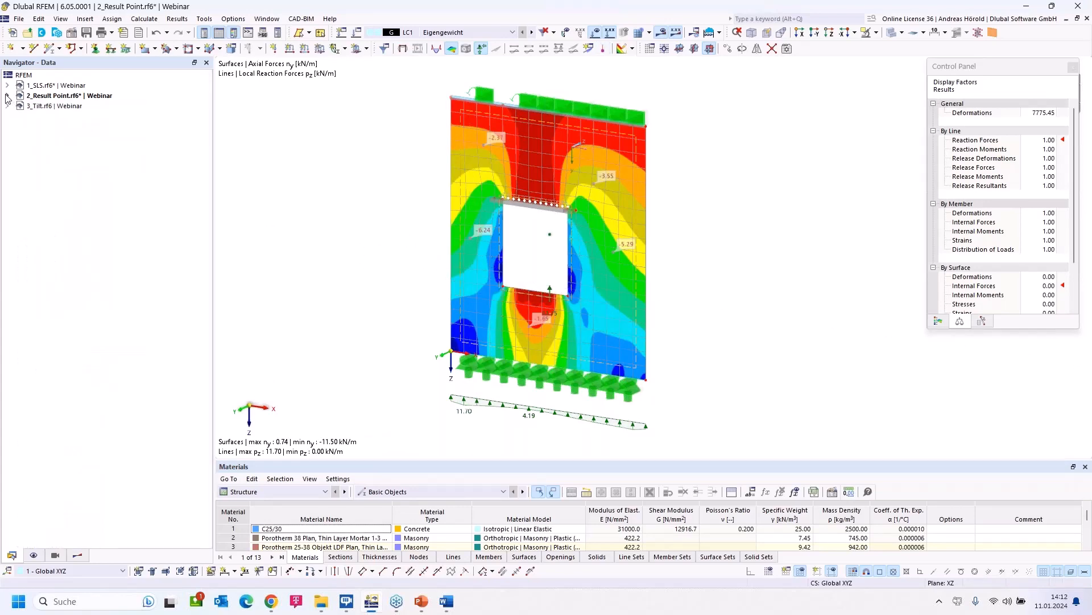
double_click(48, 105)
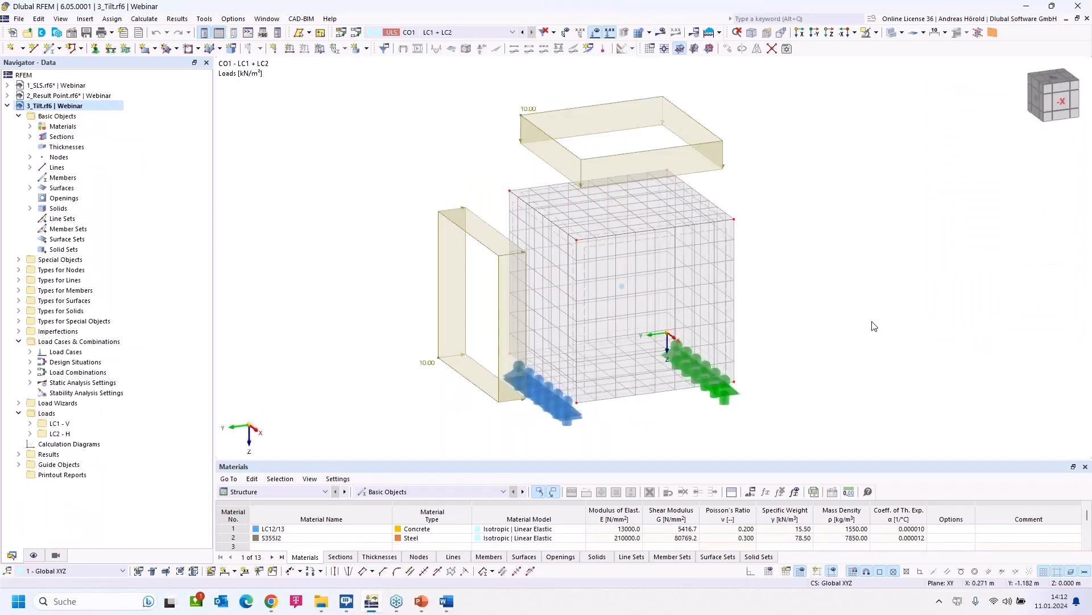
middle_click_drag(874, 326, 867, 306)
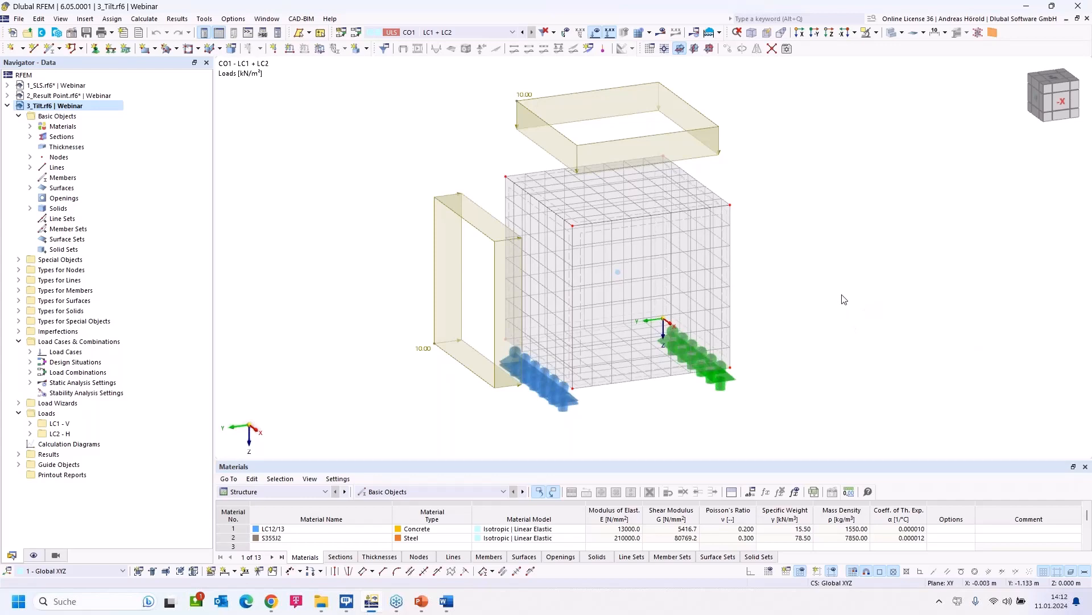
middle_click_drag(765, 254, 735, 280)
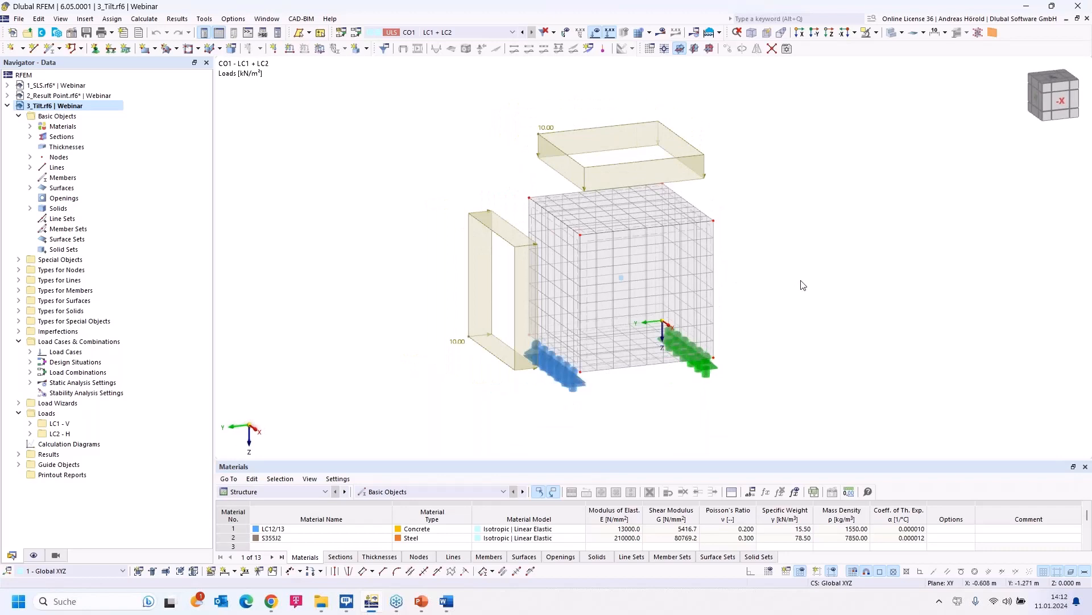
middle_click_drag(794, 256, 805, 244, "ctrl")
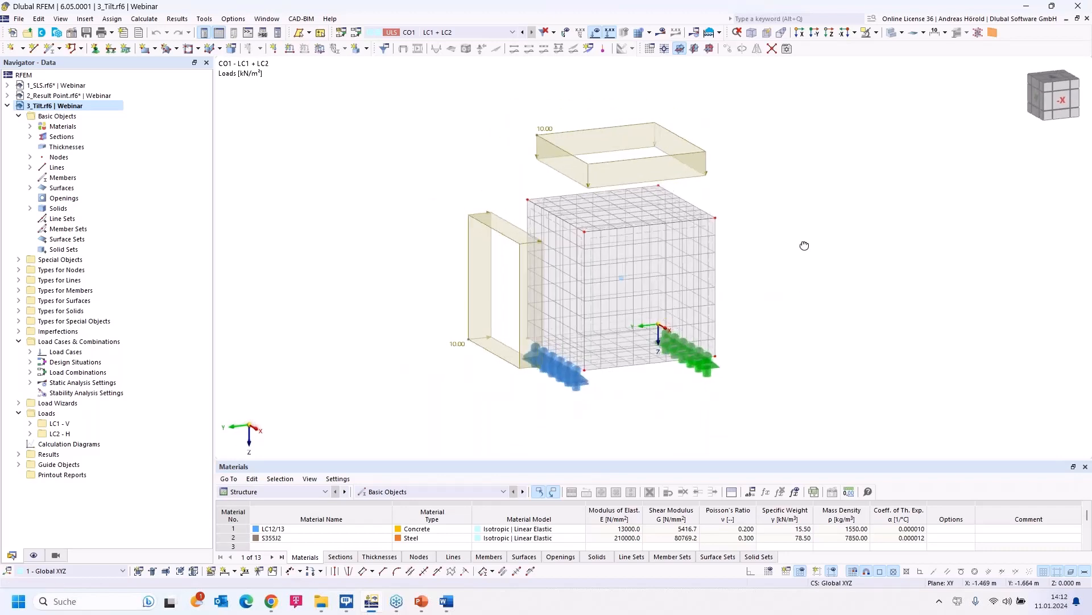
Display the loads of load case LC1 - V, followed by those of LC2 - H, on the block.
left_click(458, 32)
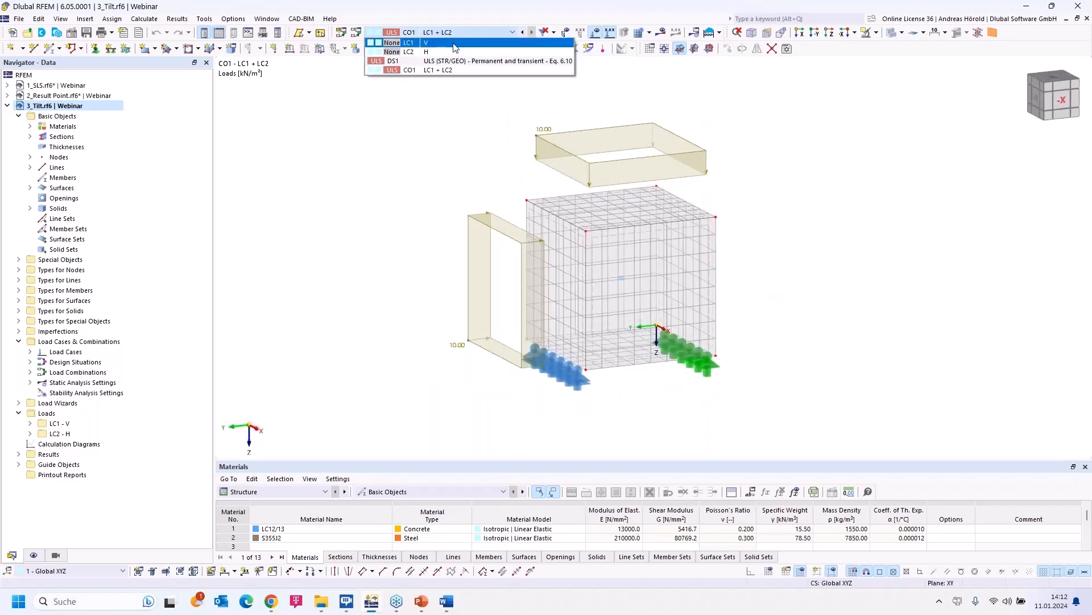
left_click(454, 44)
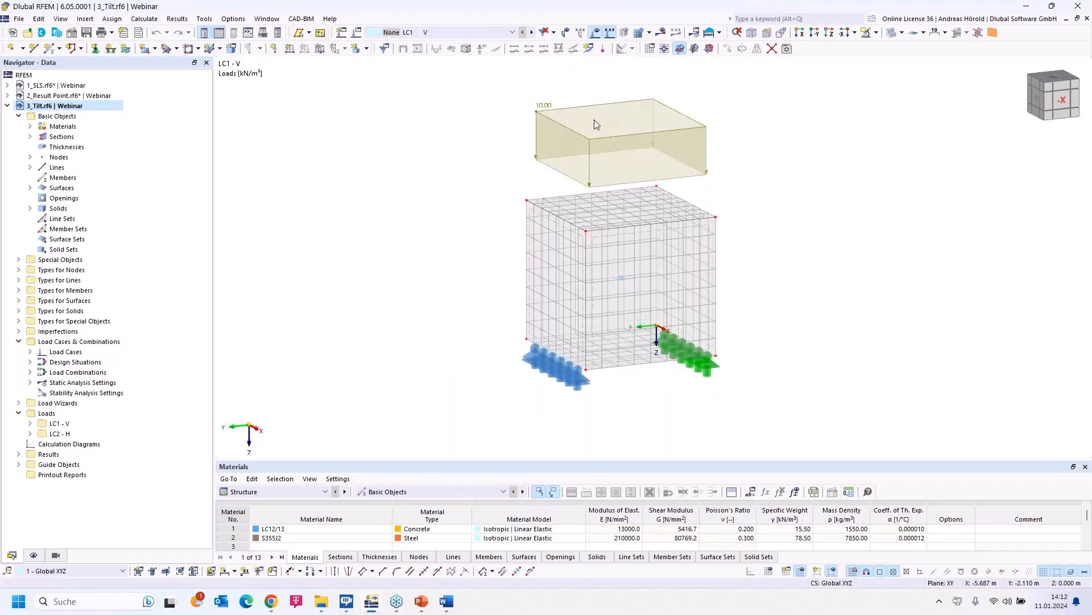
left_click(530, 33)
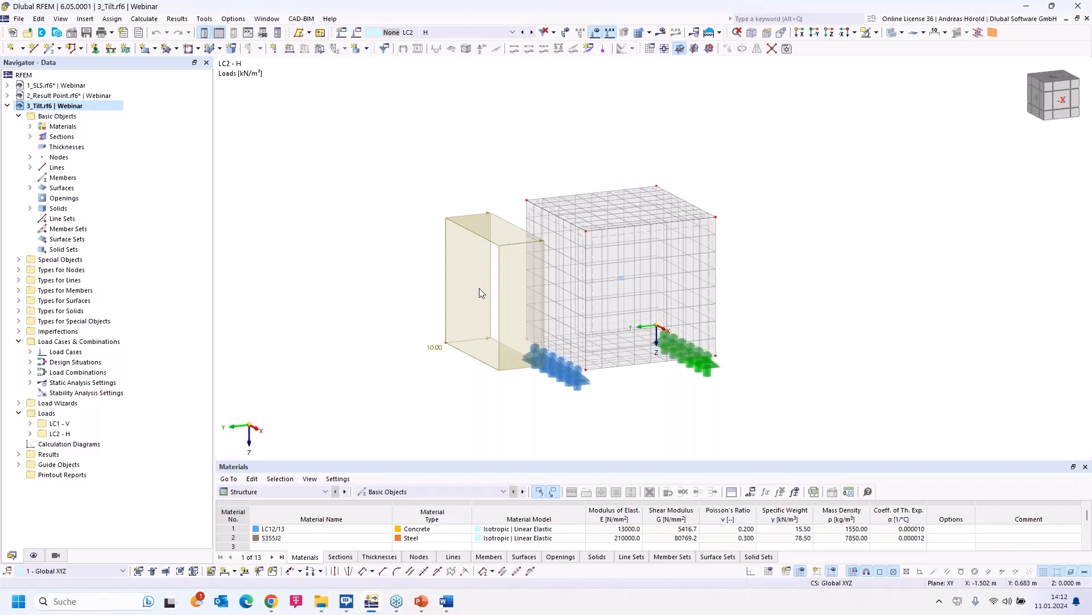
Inspect the support conditions and the uz nonlinearity of the line support on line 2, leaving them as they are.
mouse_move(566, 378)
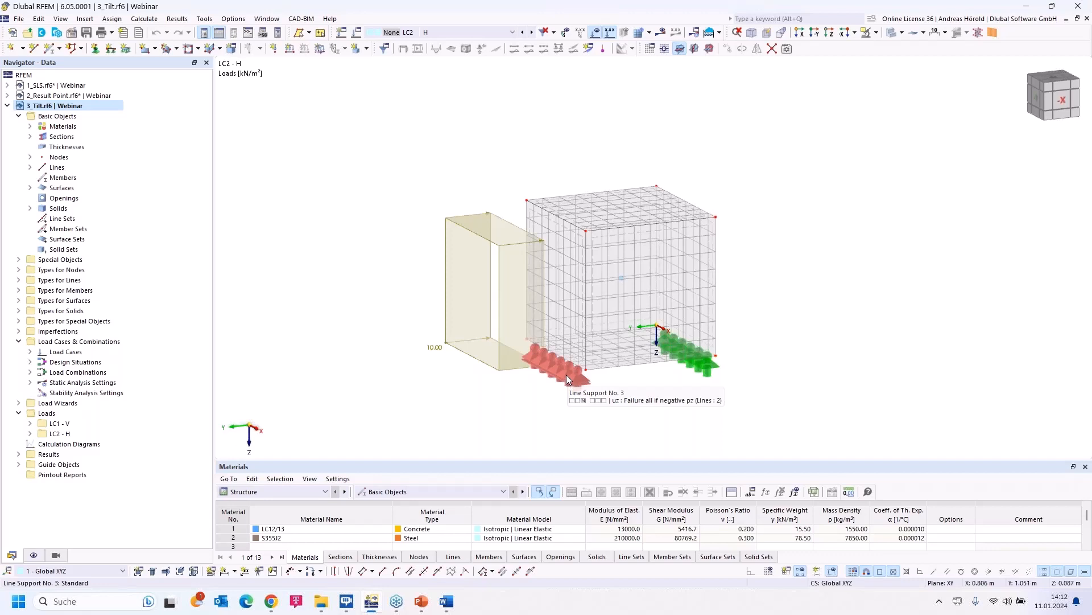
double_click(566, 375)
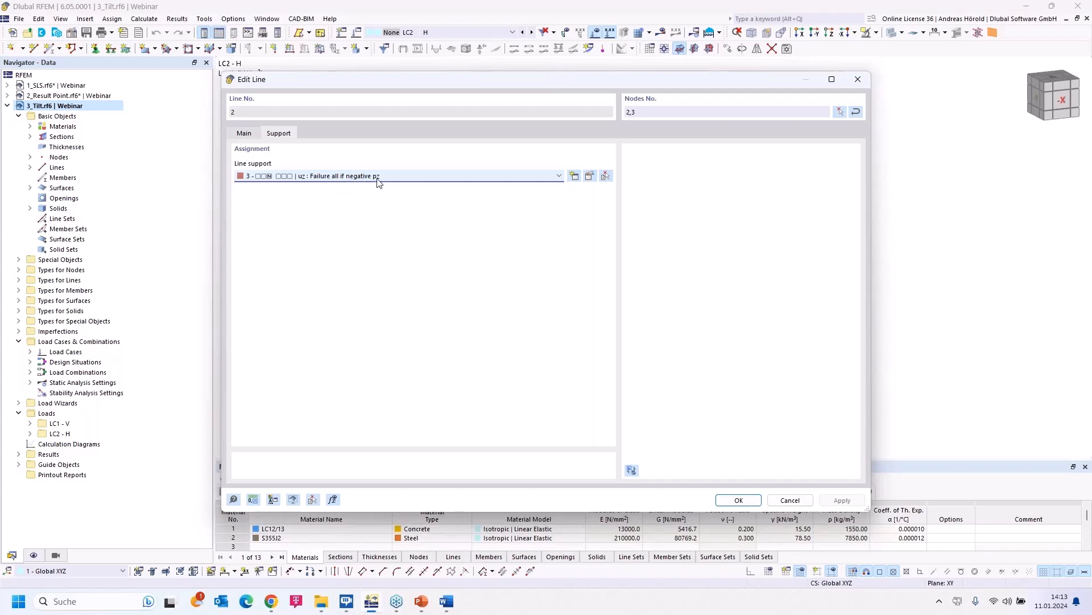
left_click(590, 177)
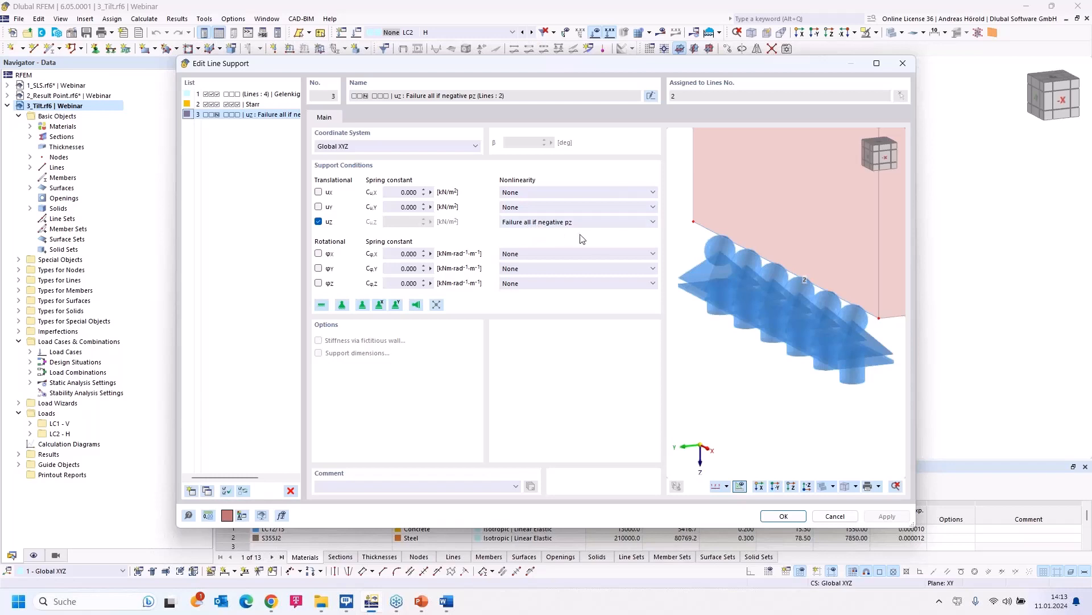
left_click(832, 516)
left_click(794, 502)
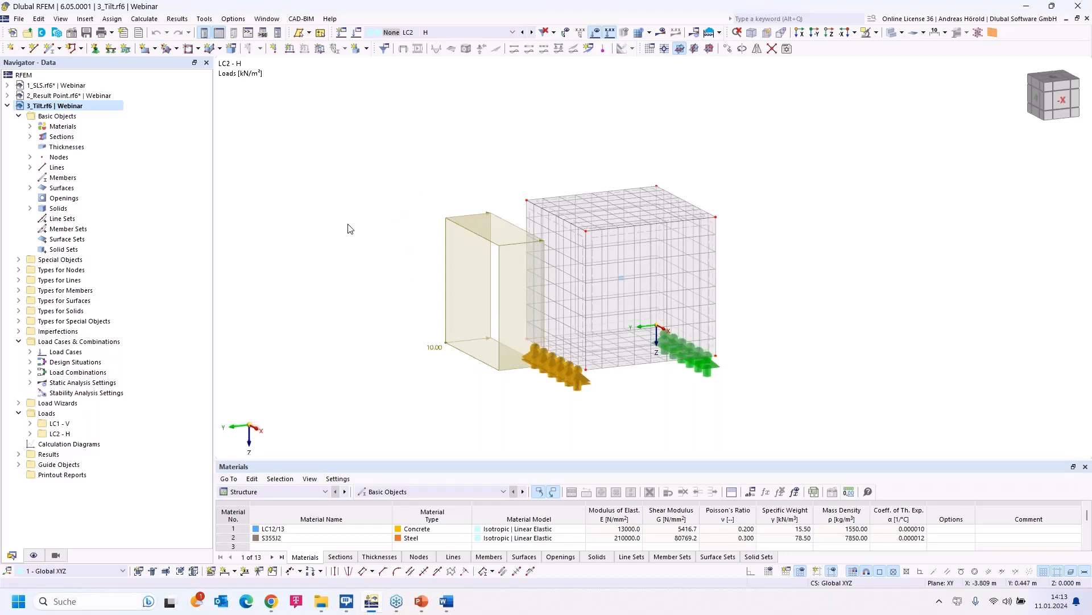
Review the settings of load cases LC1 - V and LC2 - H and of load combination CO1, leaving them as they are.
left_click(31, 352)
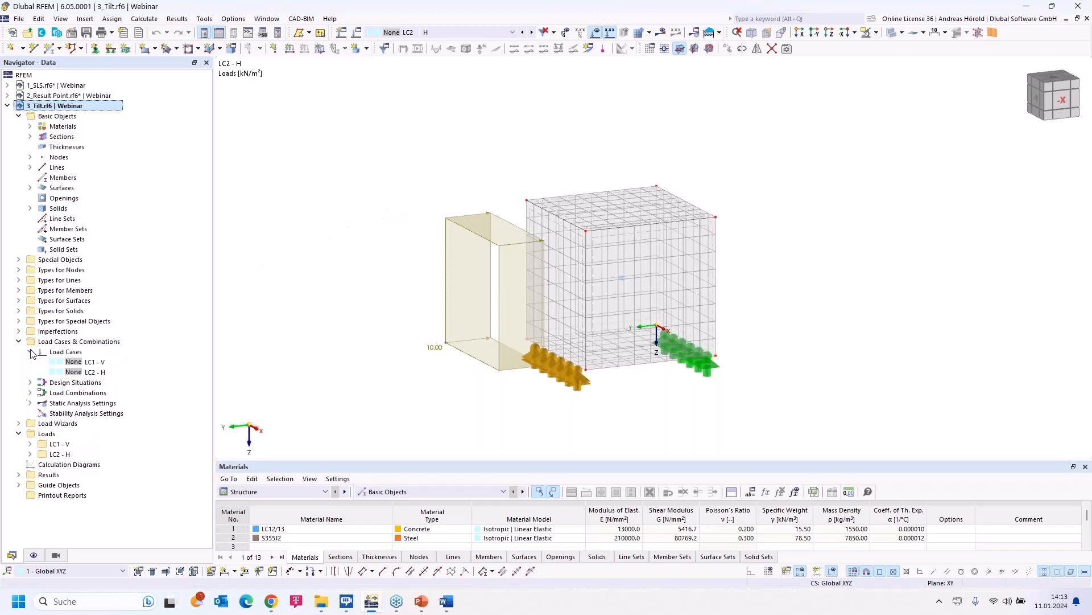
left_click(94, 363)
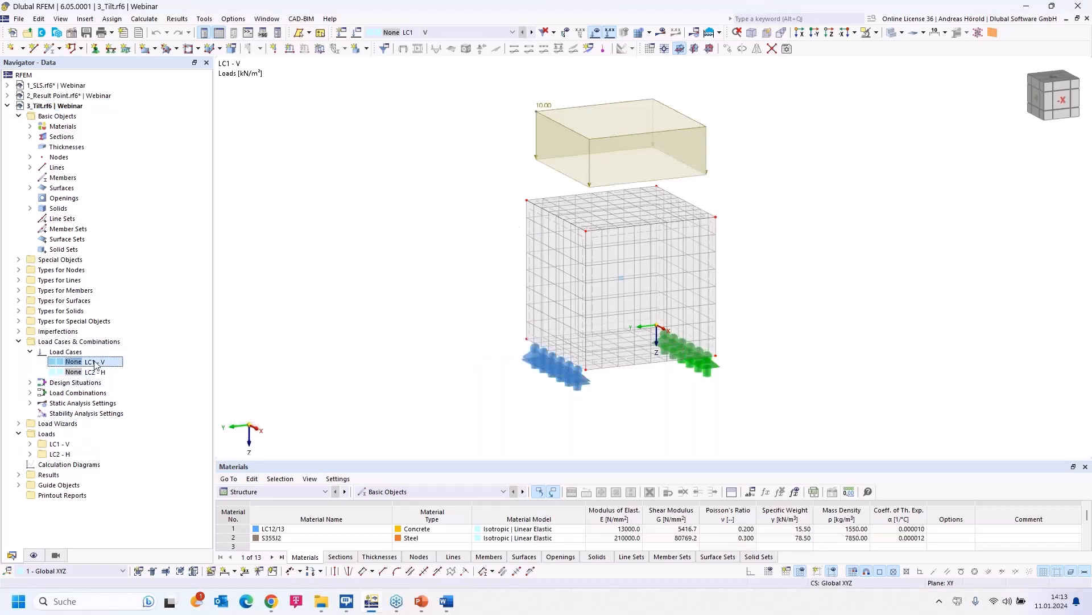
double_click(95, 363)
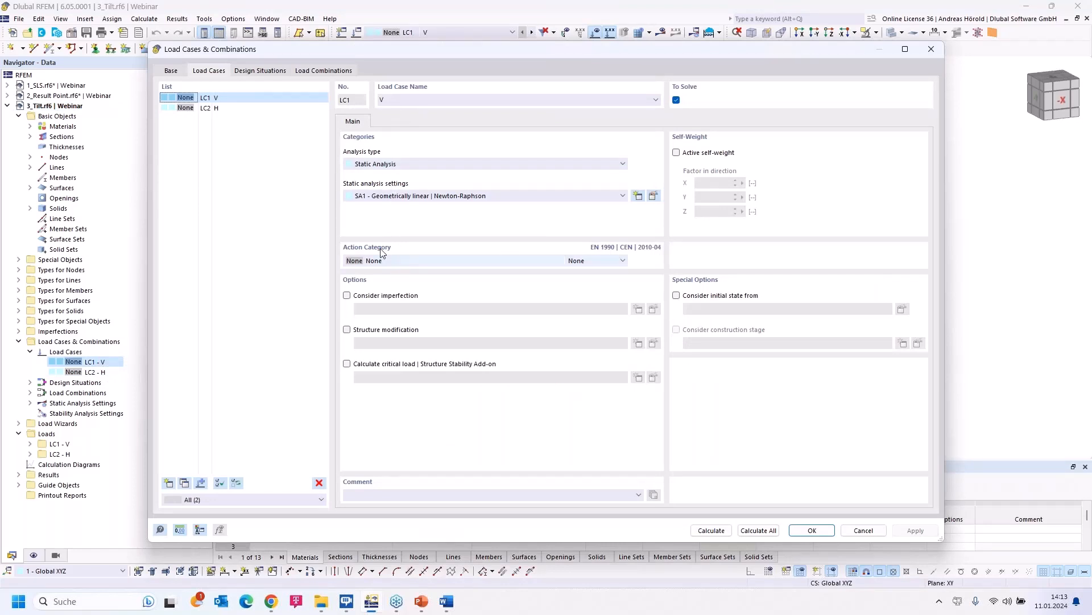
left_click(233, 111)
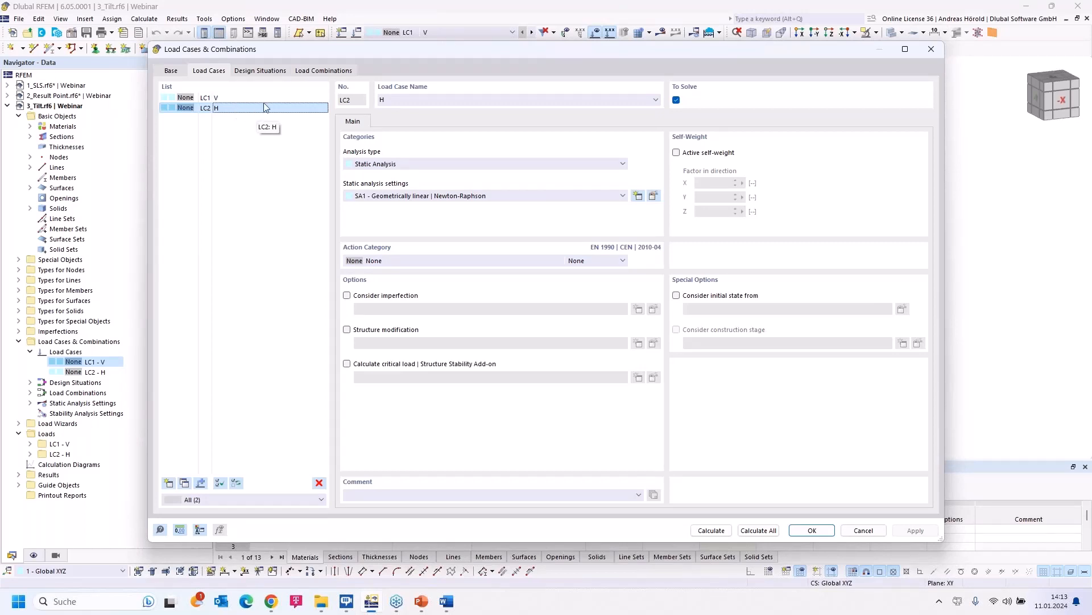
left_click(328, 71)
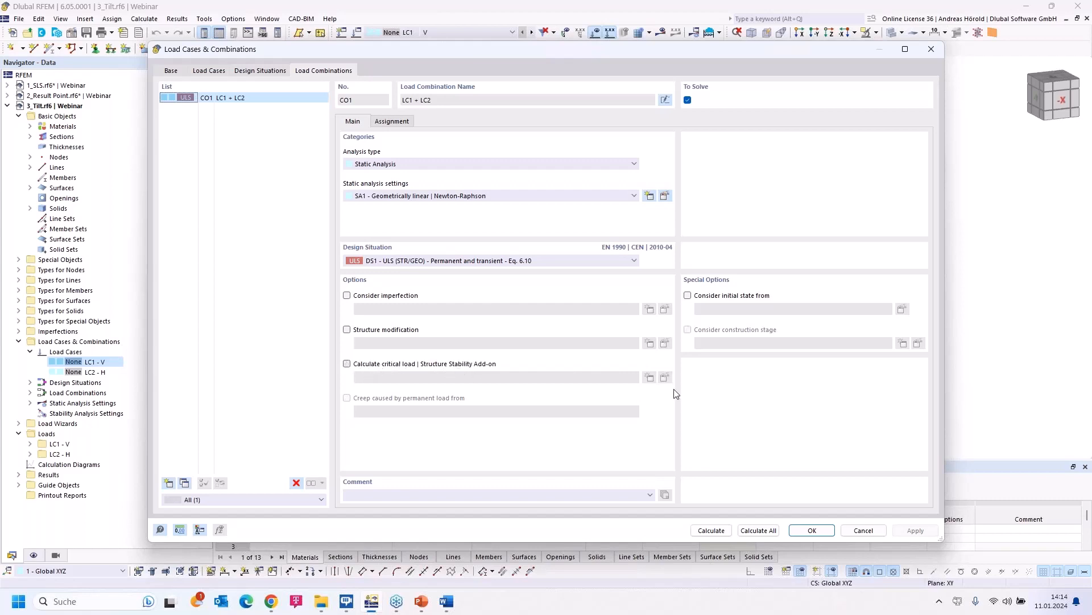
left_click(863, 531)
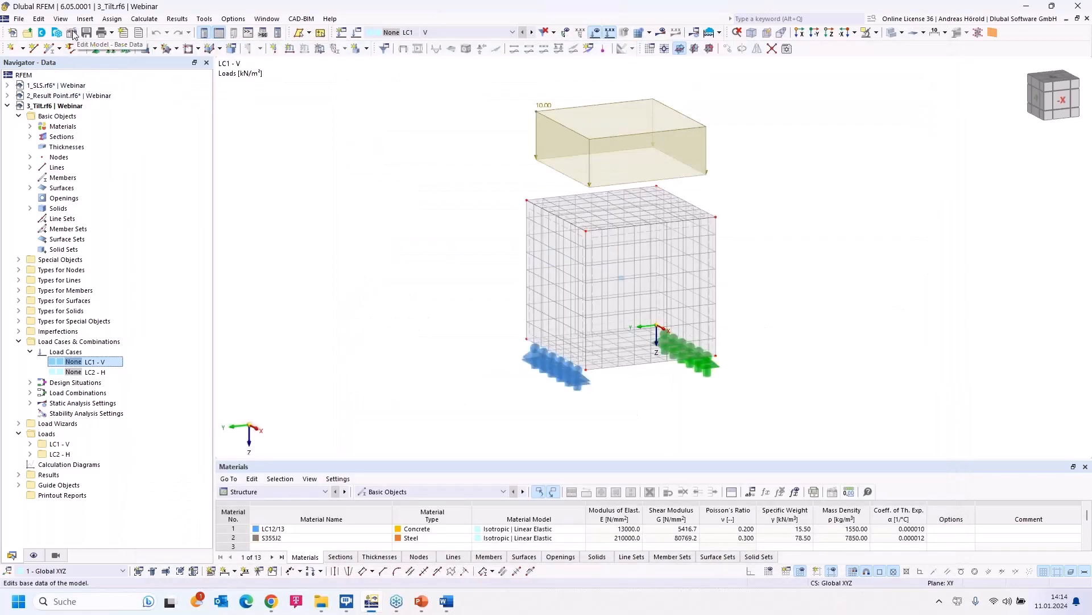
Check in the model's base data that the Structure Stability add-on is activated, without changing anything.
left_click(73, 34)
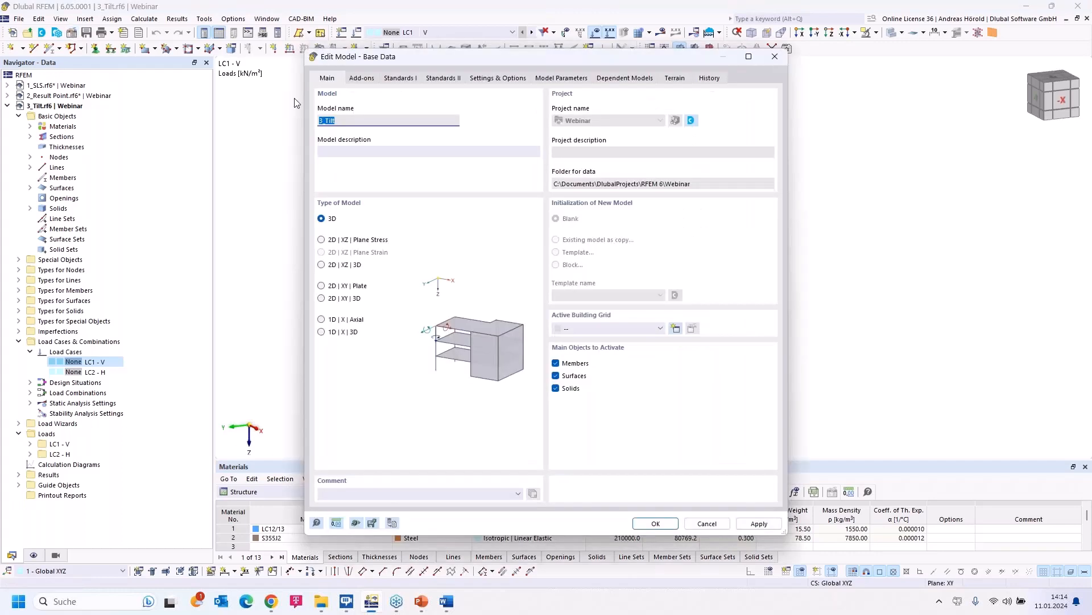
left_click(363, 80)
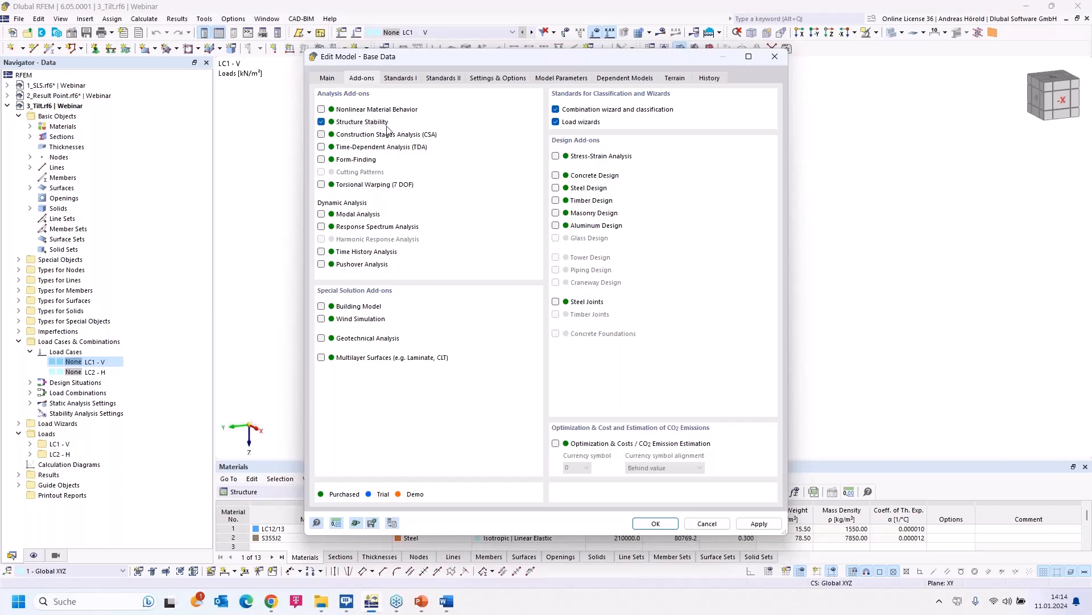
left_click(705, 523)
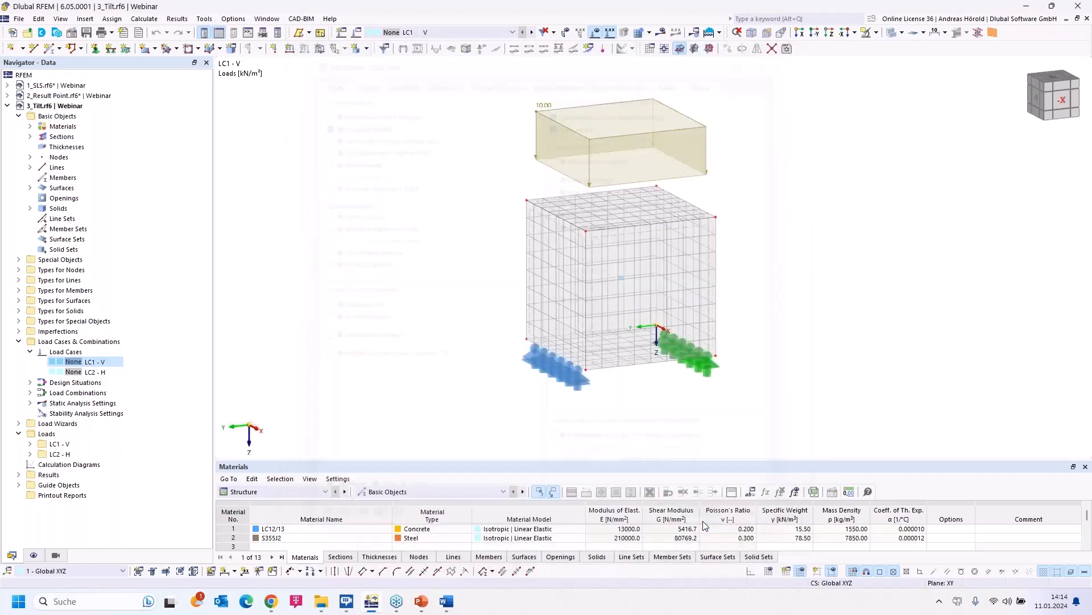
Activate the critical load calculation for CO1 with new stability analysis settings using the incremental method without eigenvalue analysis (non-linear).
double_click(104, 365)
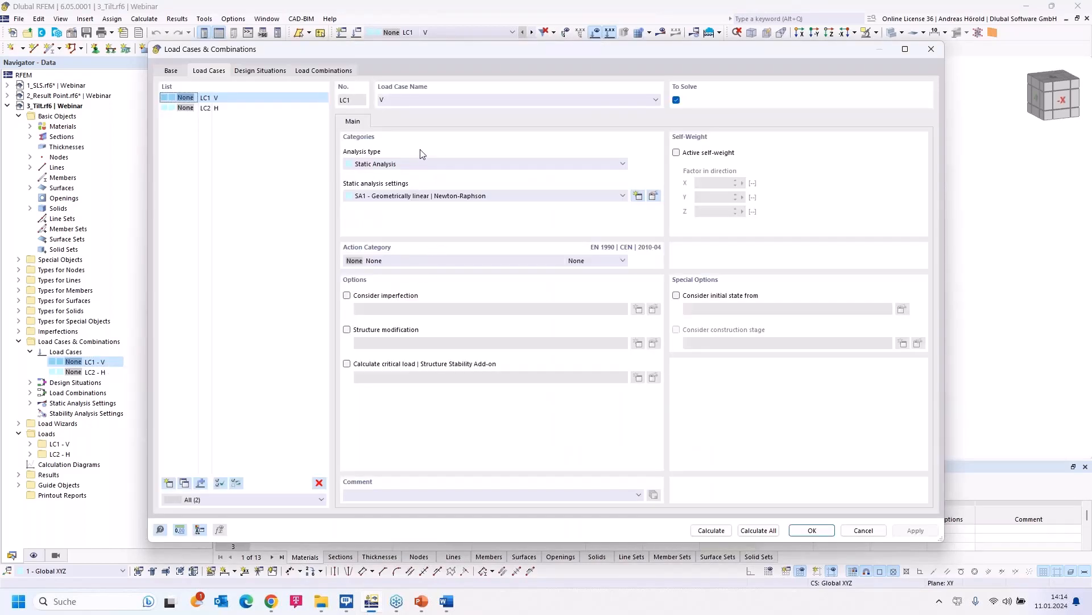
left_click(313, 70)
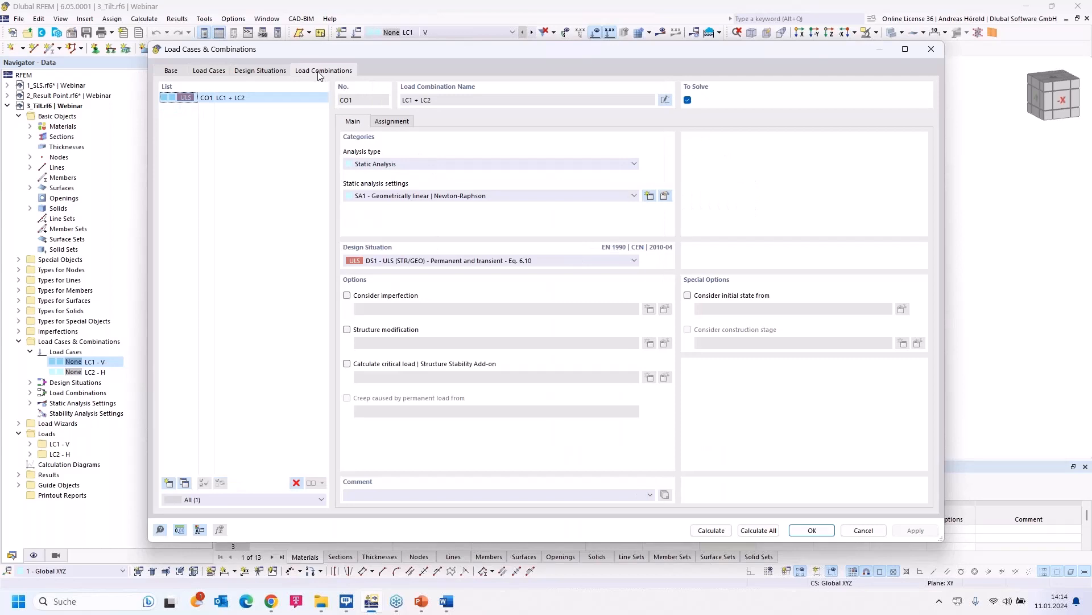
left_click(347, 364)
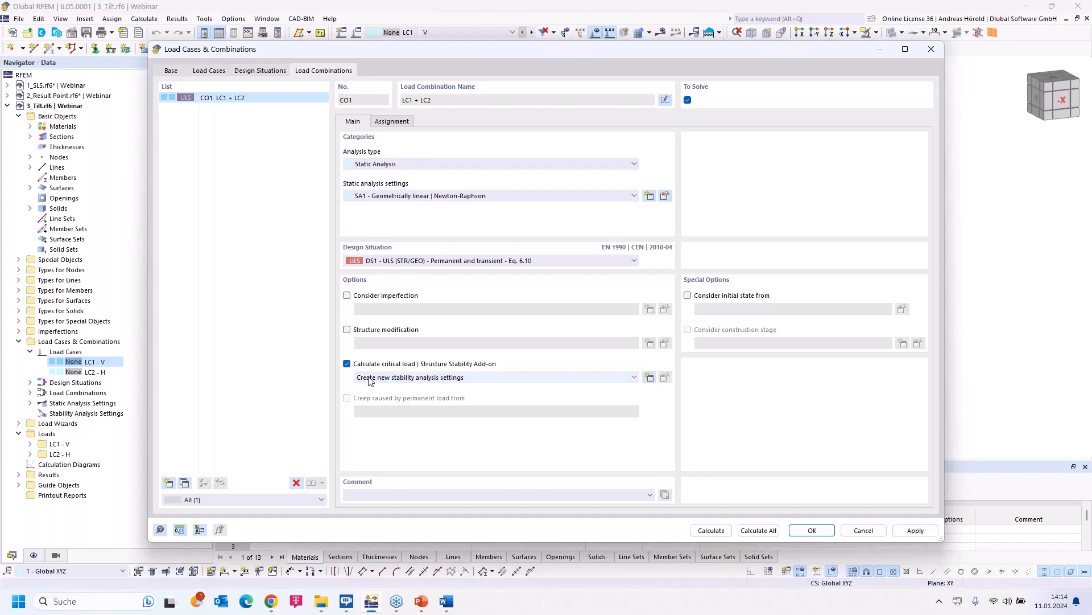
left_click(649, 378)
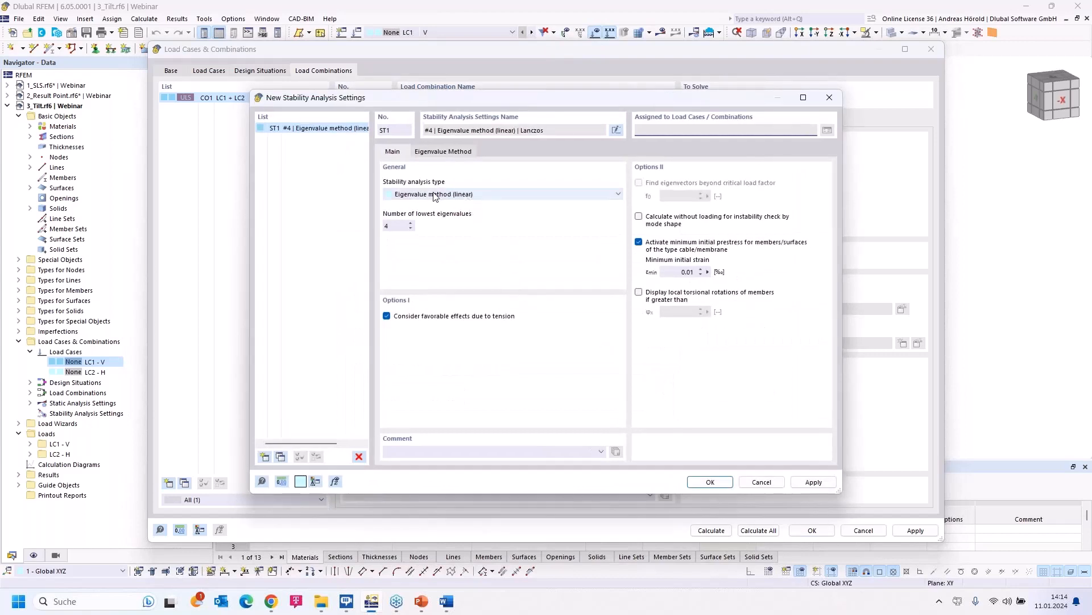
left_click(435, 195)
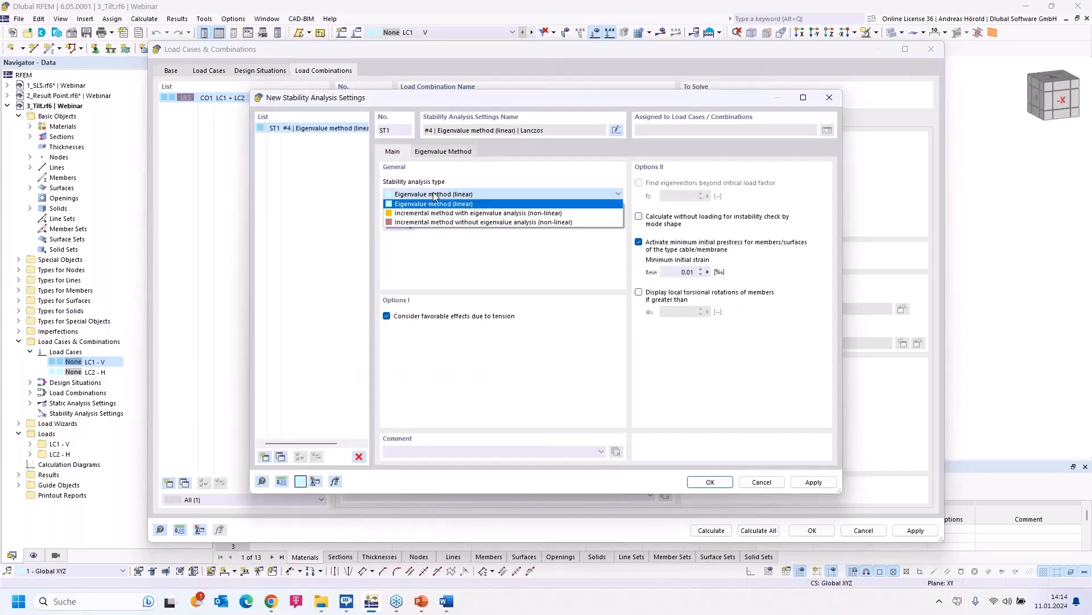
left_click(472, 222)
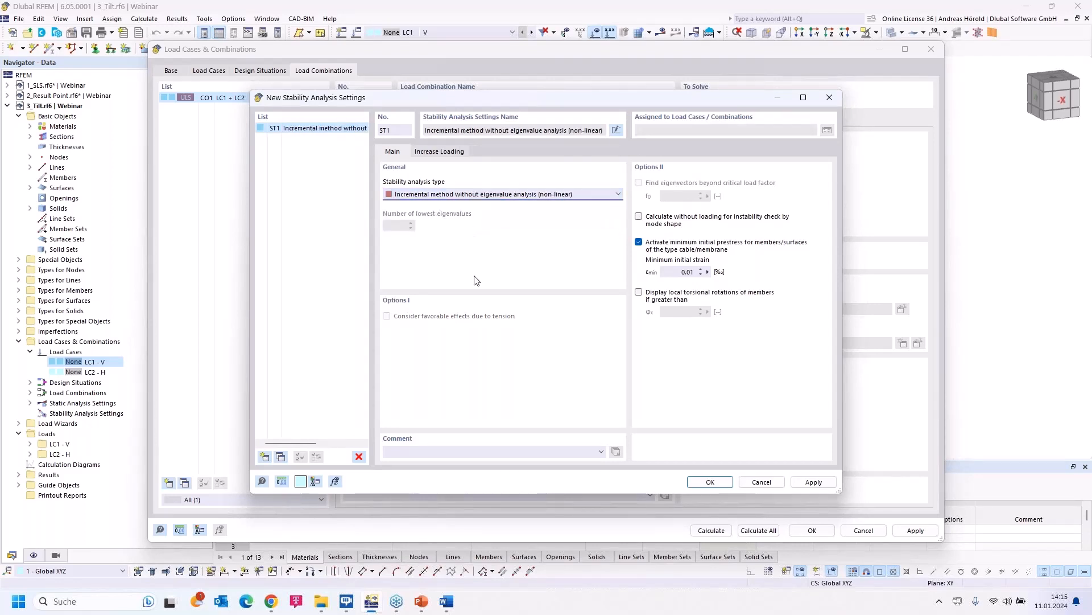
Set the initial load factor of the incrementally increasing loading to 0.1, keeping the load factor increment at 0.100.
left_click(435, 153)
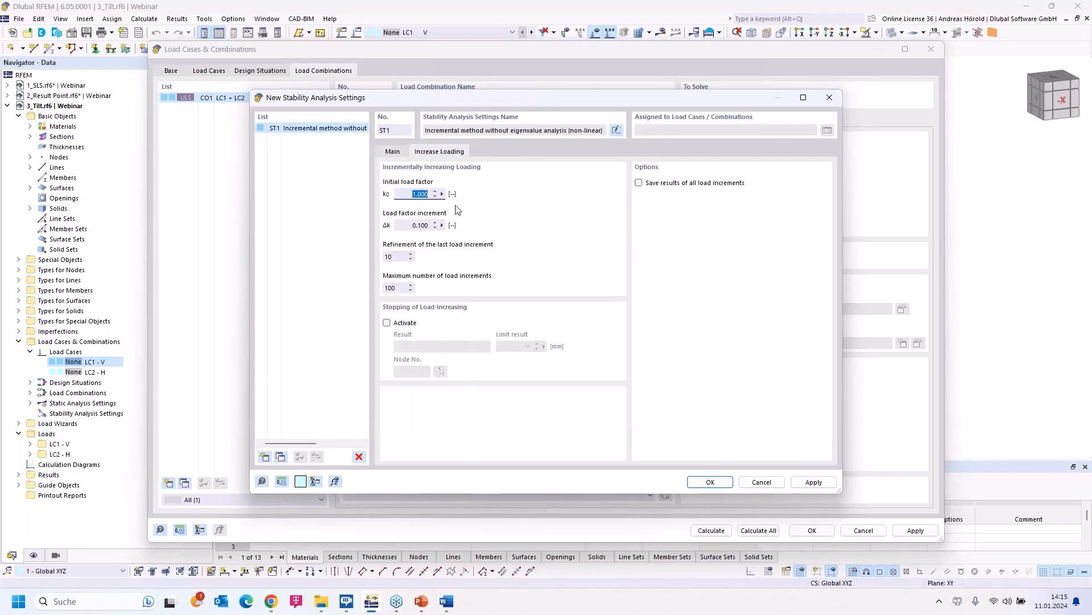
key("BackSpace")
type(",1")
left_click(409, 225)
Stop the load increasing at a deformation u of 5 mm at any node and save the results of all load increments.
left_click(387, 323)
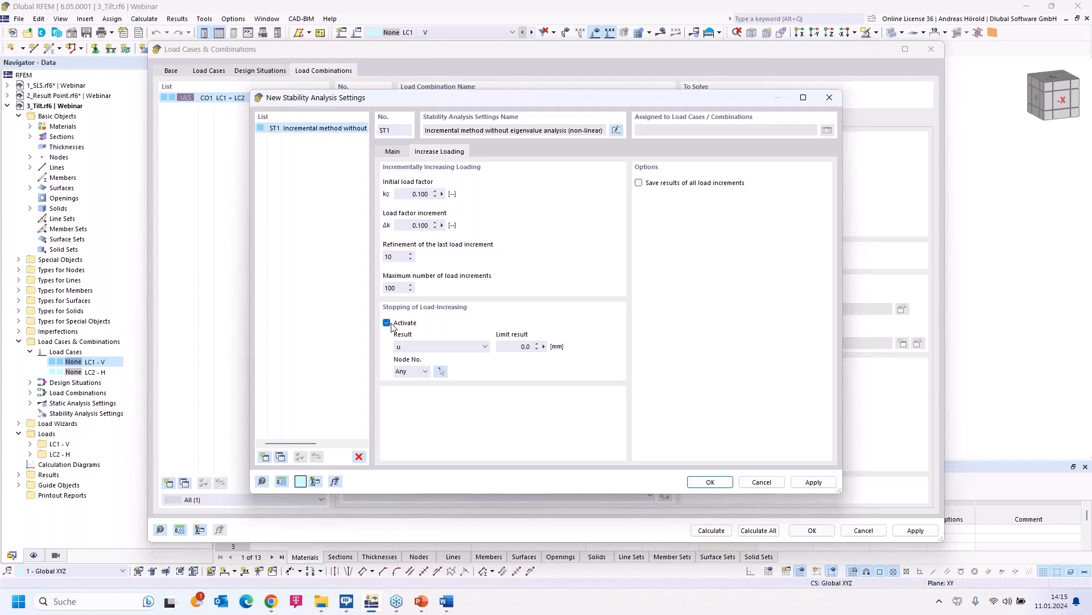
left_click(513, 347)
type("5")
left_click(639, 183)
left_click(710, 482)
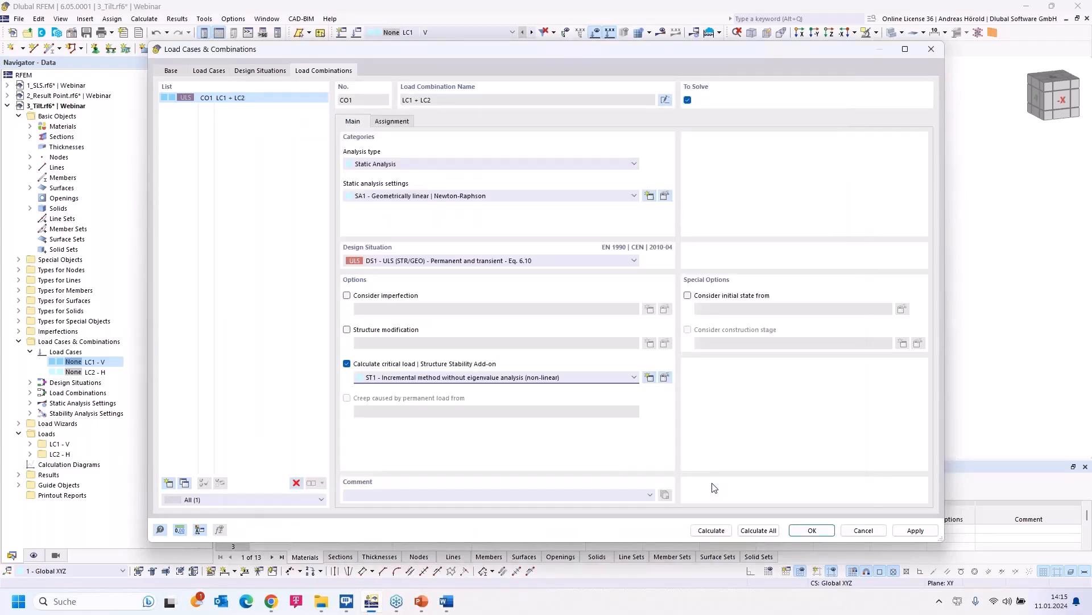
Make CO1 consider the initial state from LC1 - V and calculate the load combination.
left_click(688, 295)
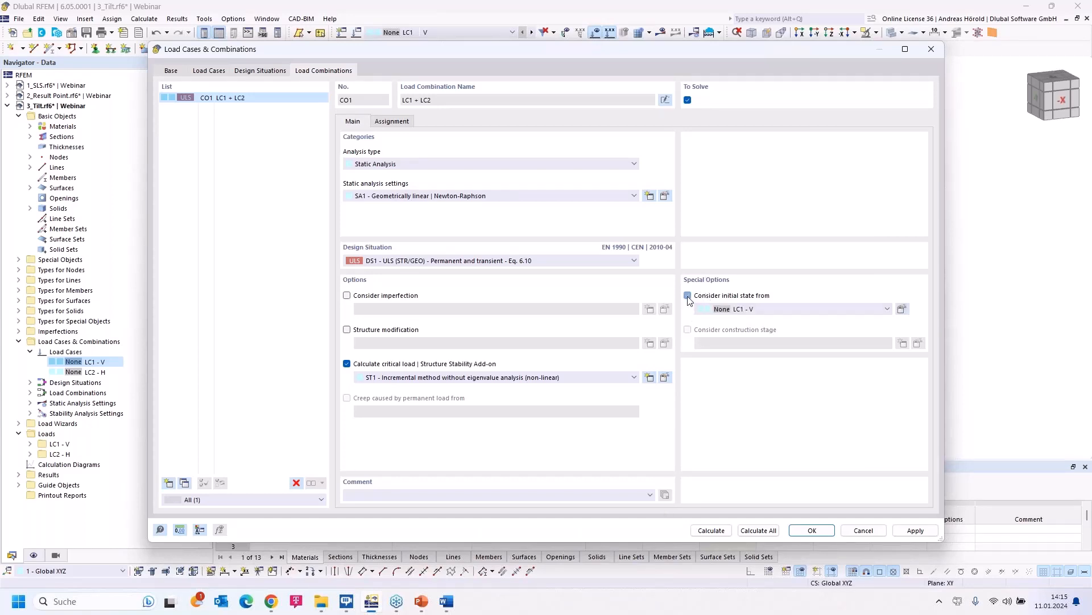
left_click(761, 311)
left_click(761, 307)
left_click(710, 530)
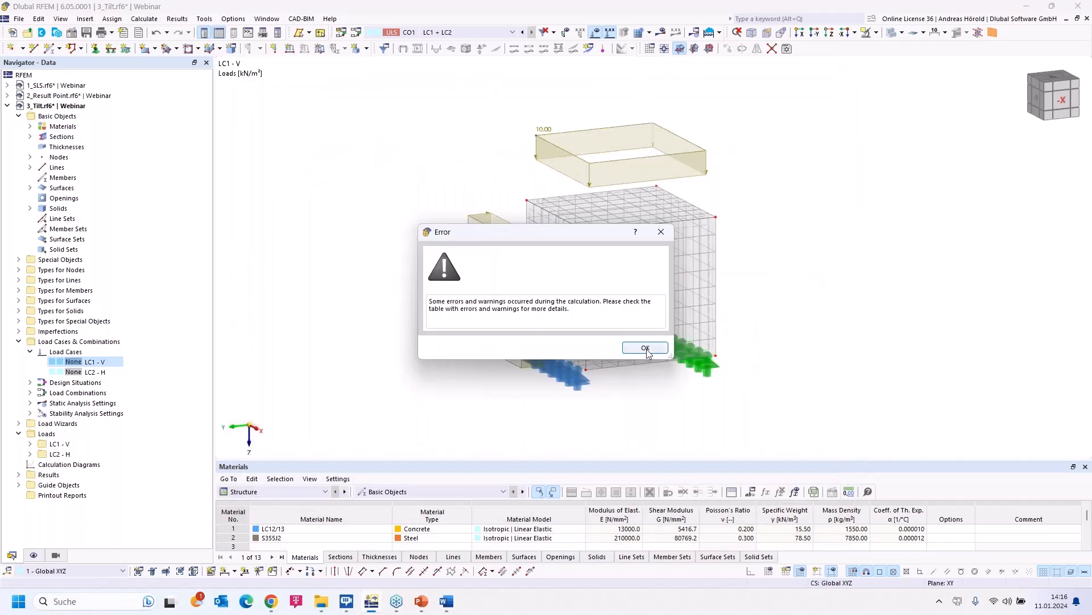
left_click(641, 348)
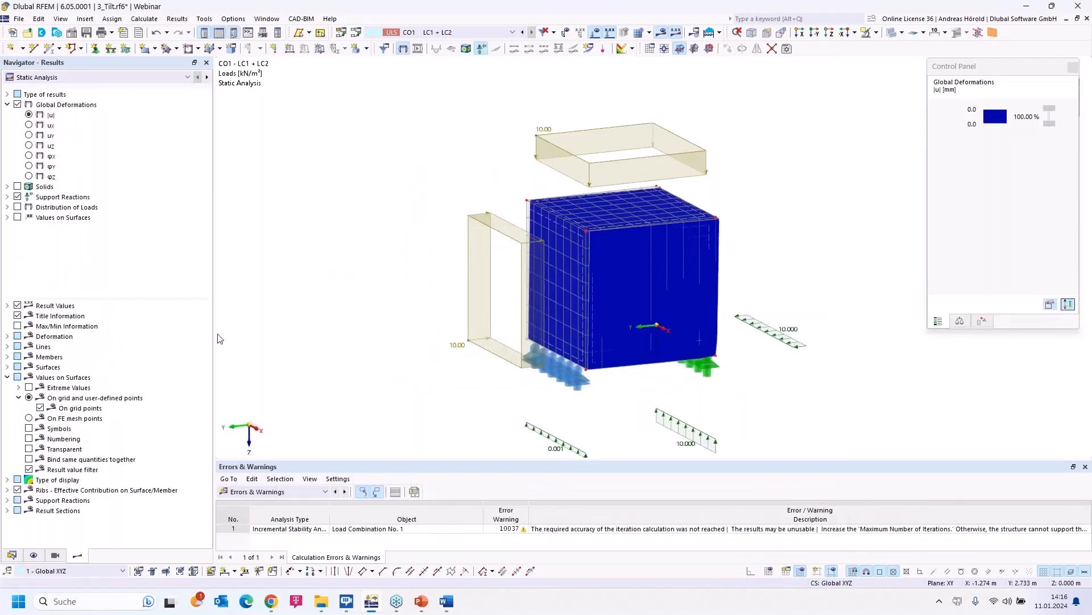
Display the incremental stability analysis results of CO1 at load increment 11, with the global deformations of the block.
left_click(105, 80)
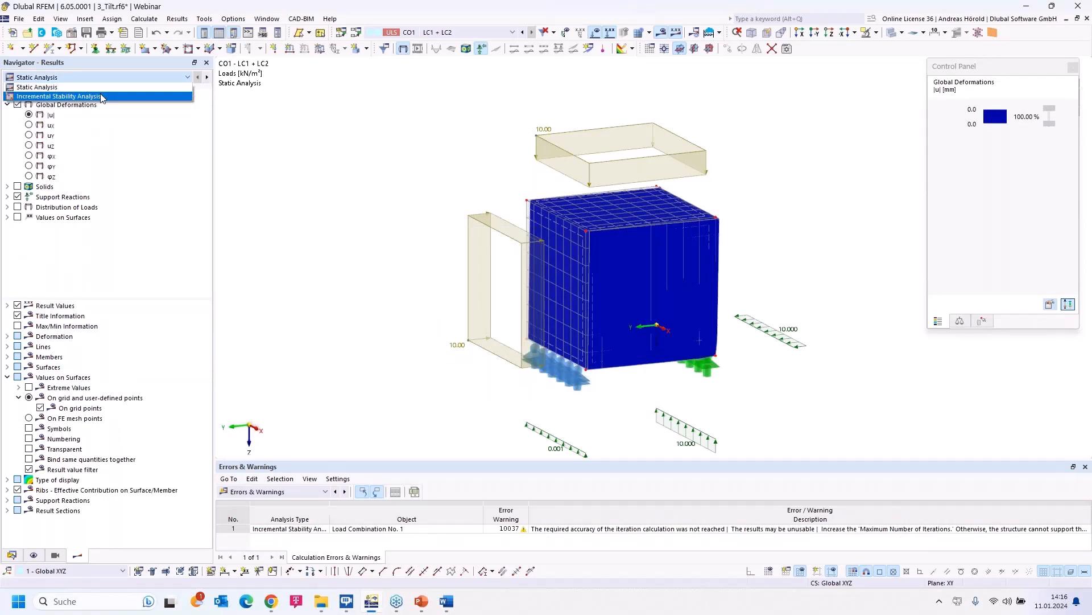
left_click(101, 95)
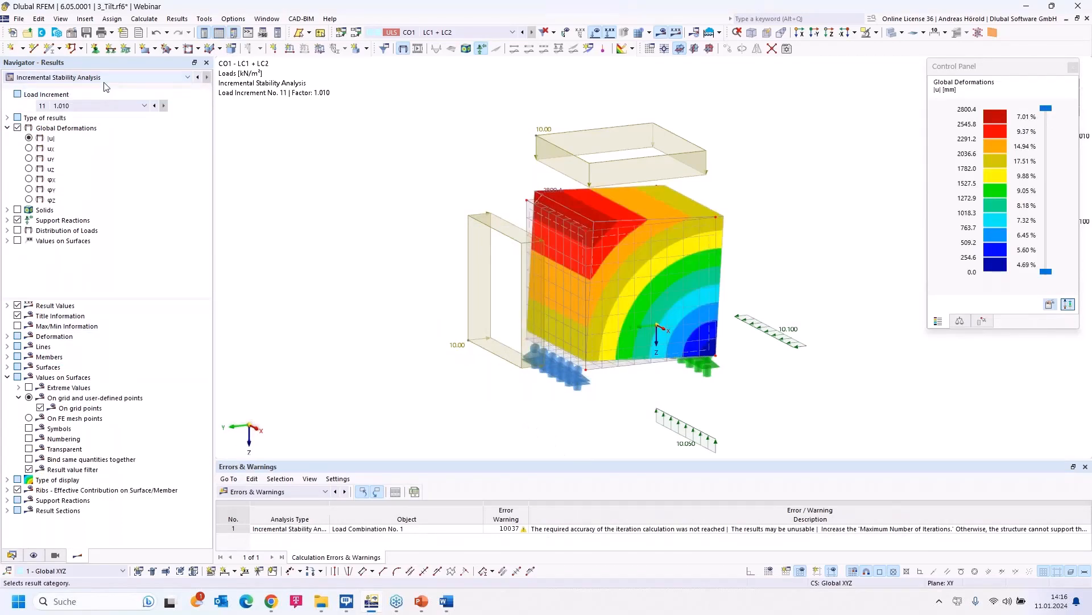
left_click(95, 106)
left_click(83, 118)
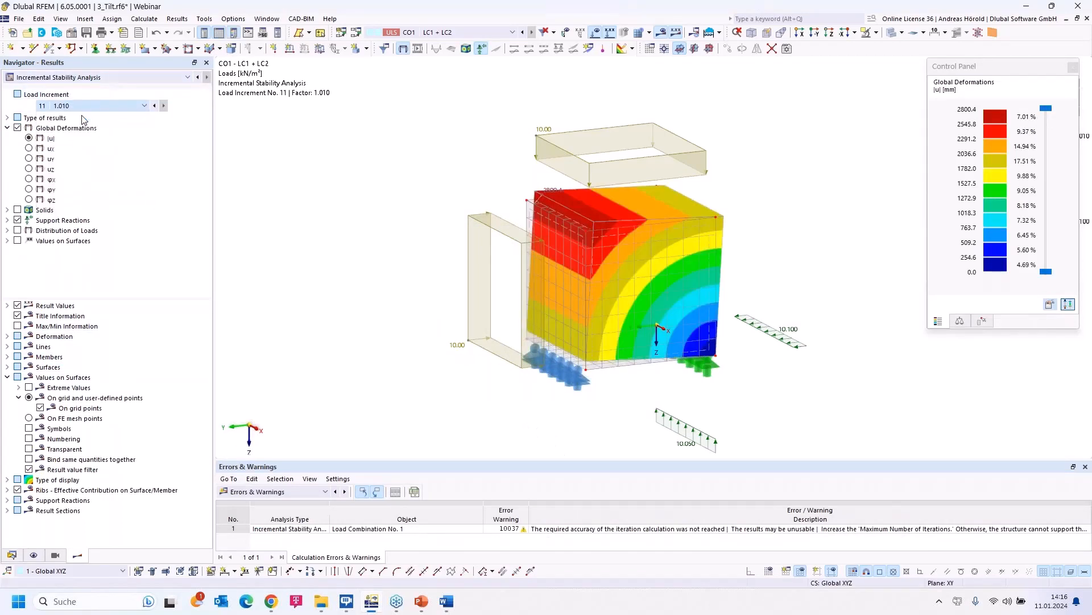
Step through the load increments from 1 to 11 to examine how the support reactions and the block's deformation develop.
middle_click_drag(460, 320, 424, 265)
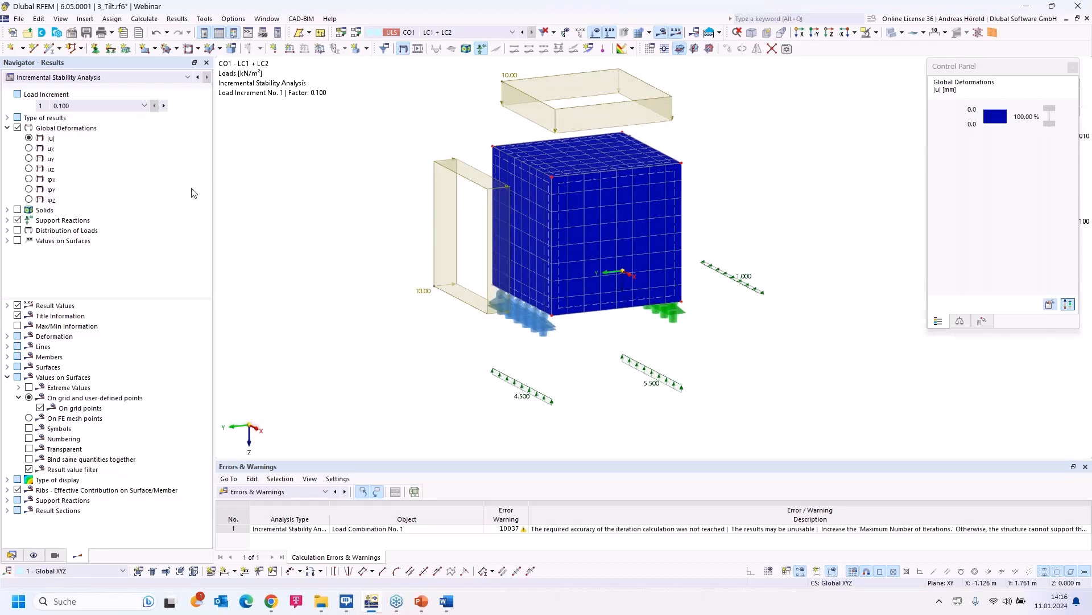
left_click(163, 107)
left_click(164, 106)
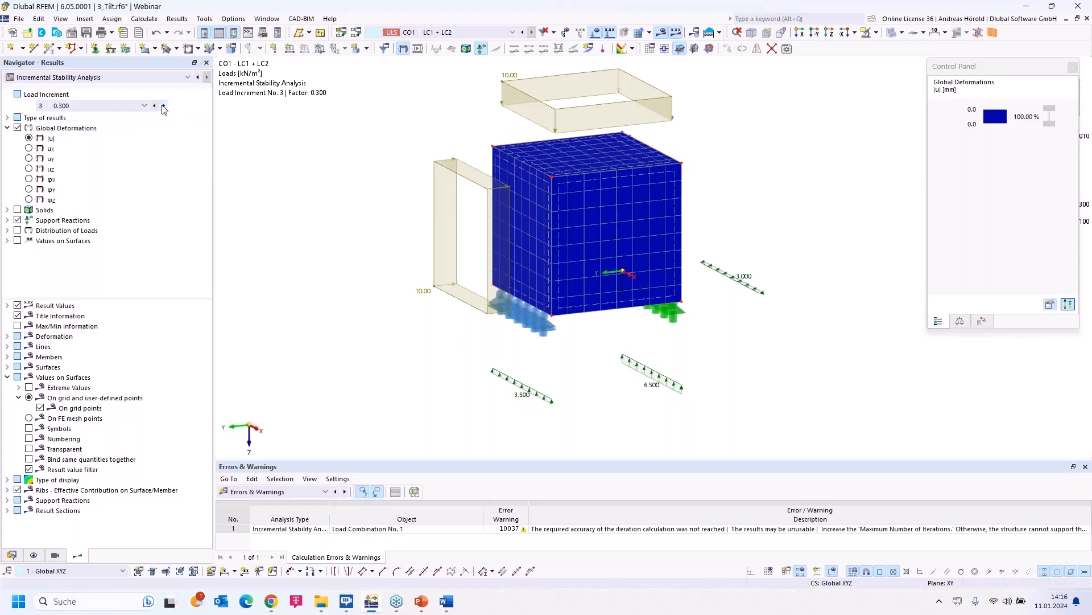
left_click(164, 106)
left_click(164, 106)
left_click(164, 106)
left_click(164, 107)
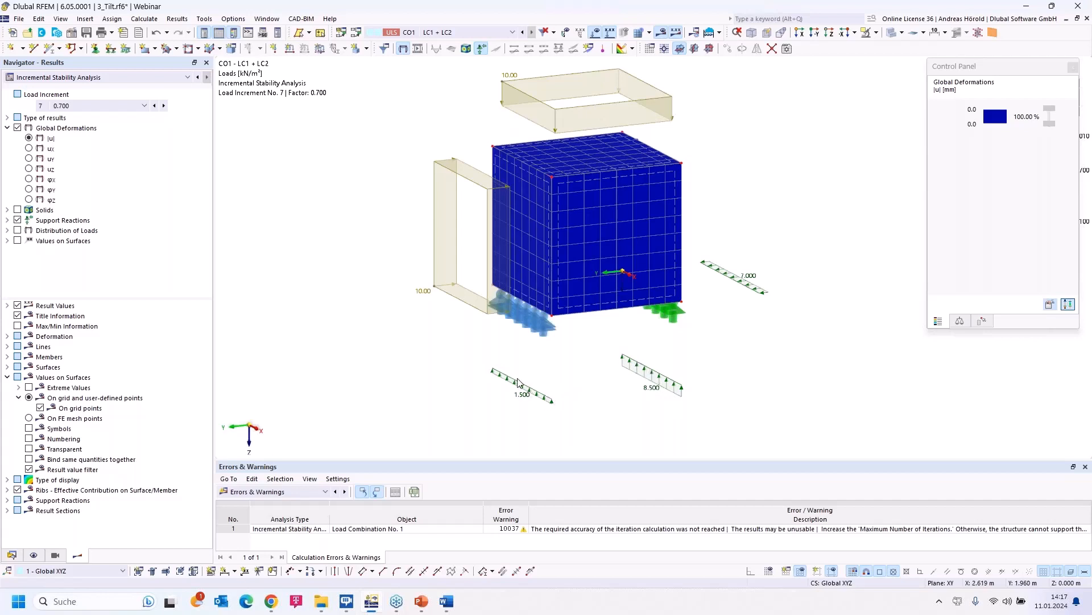
left_click(164, 106)
left_click(164, 106)
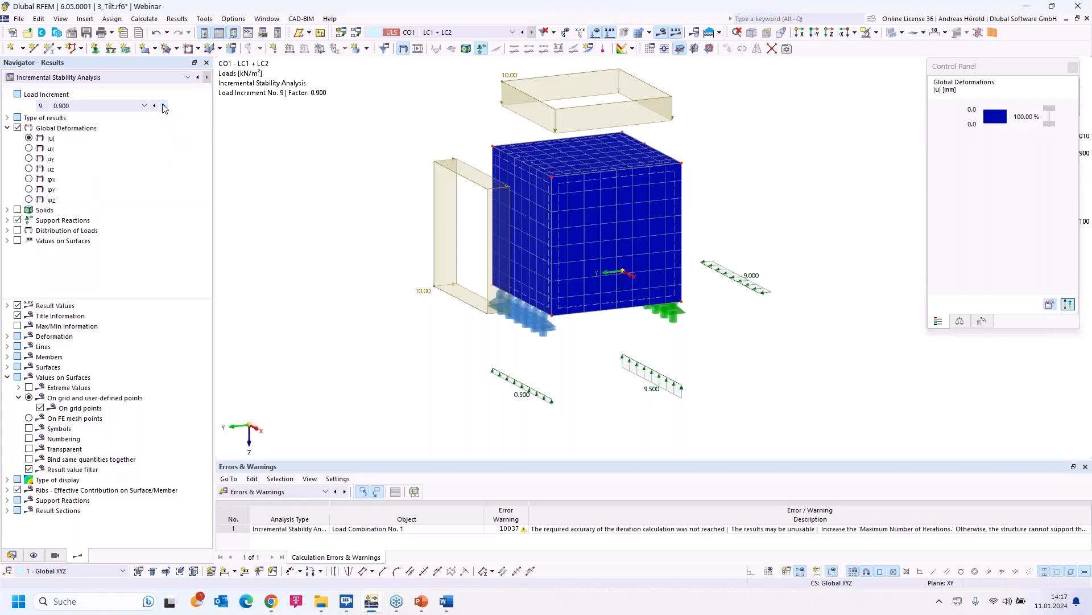
left_click(164, 106)
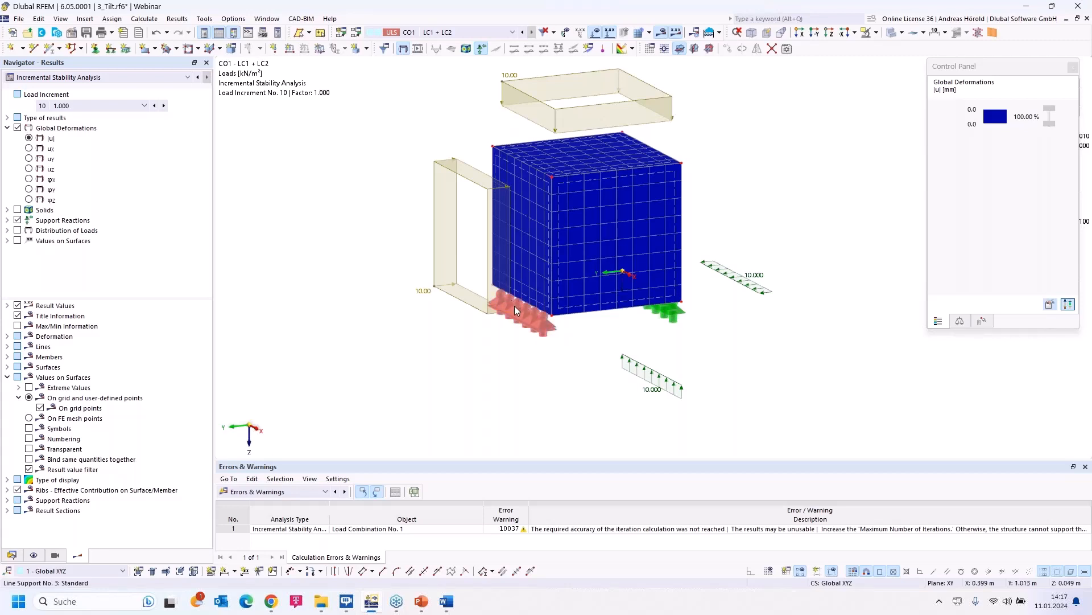
left_click(162, 106)
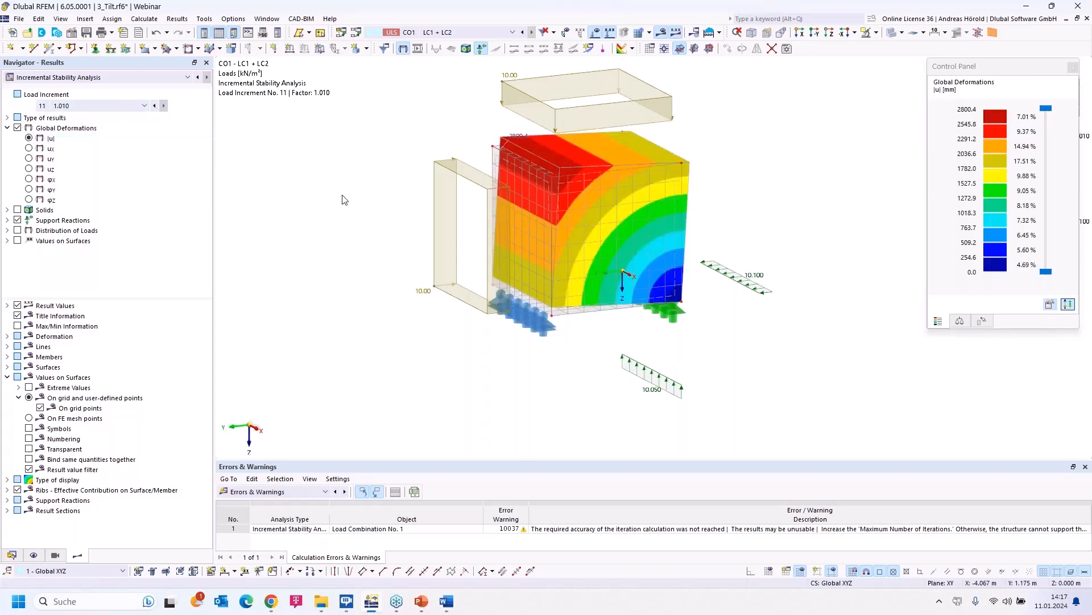
mouse_move(839, 409)
middle_mouse_down("ctrl")
mouse_move(783, 378)
mouse_move(777, 359)
mouse_move(819, 407)
middle_mouse_up("ctrl")
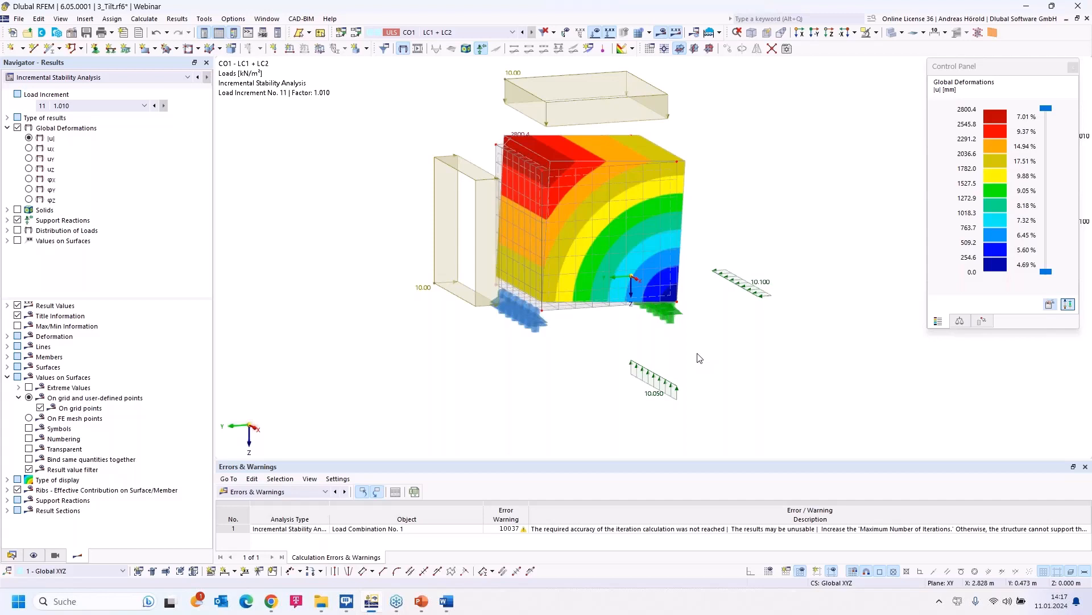
Start a new calculation diagram and set its analysis type to Incremental Stability Analysis.
left_click(11, 555)
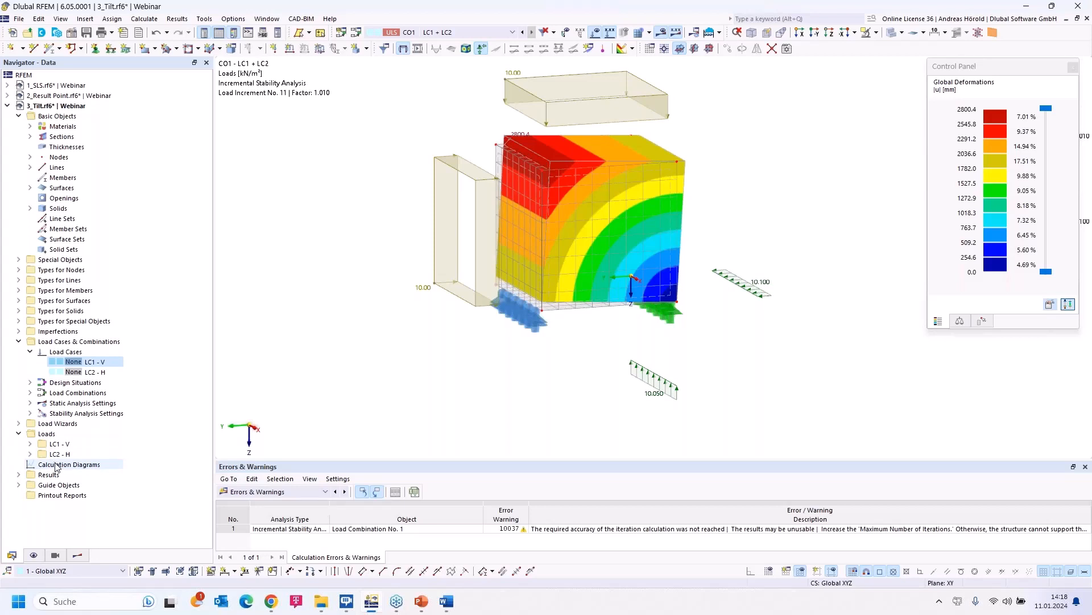
double_click(57, 465)
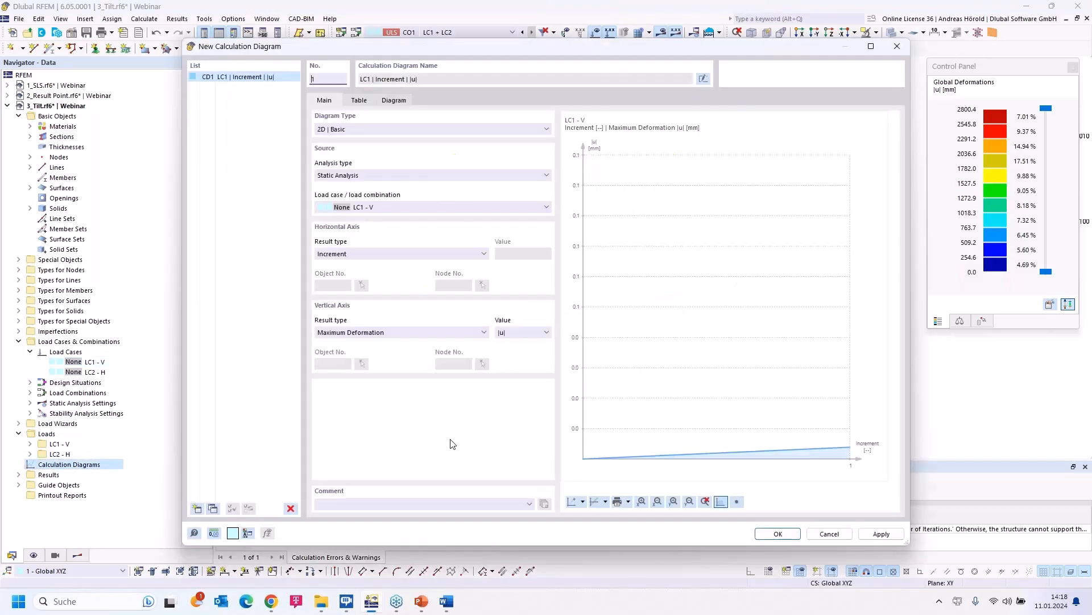
left_click(459, 176)
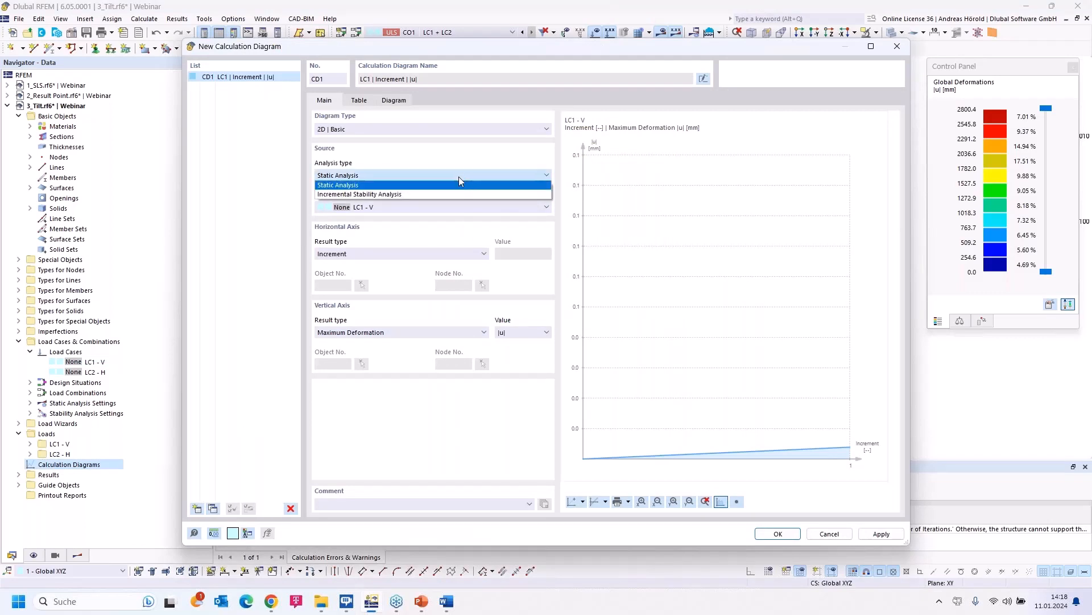
left_click(449, 194)
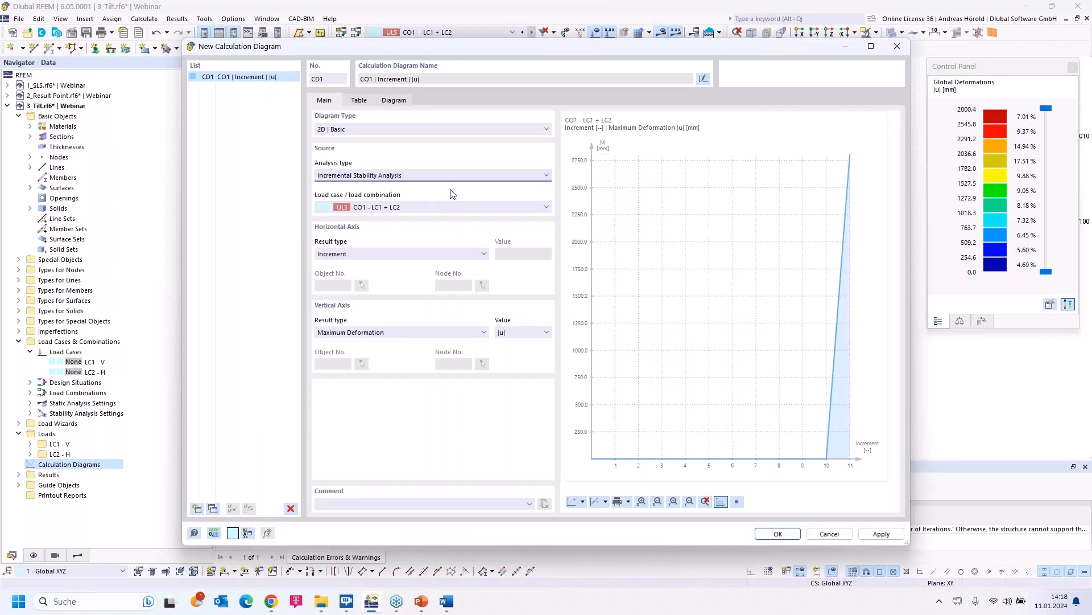
Set the calculation diagram's horizontal axis result type to Load Factor and view the options for printing the graphic.
left_click(348, 253)
left_click(349, 255)
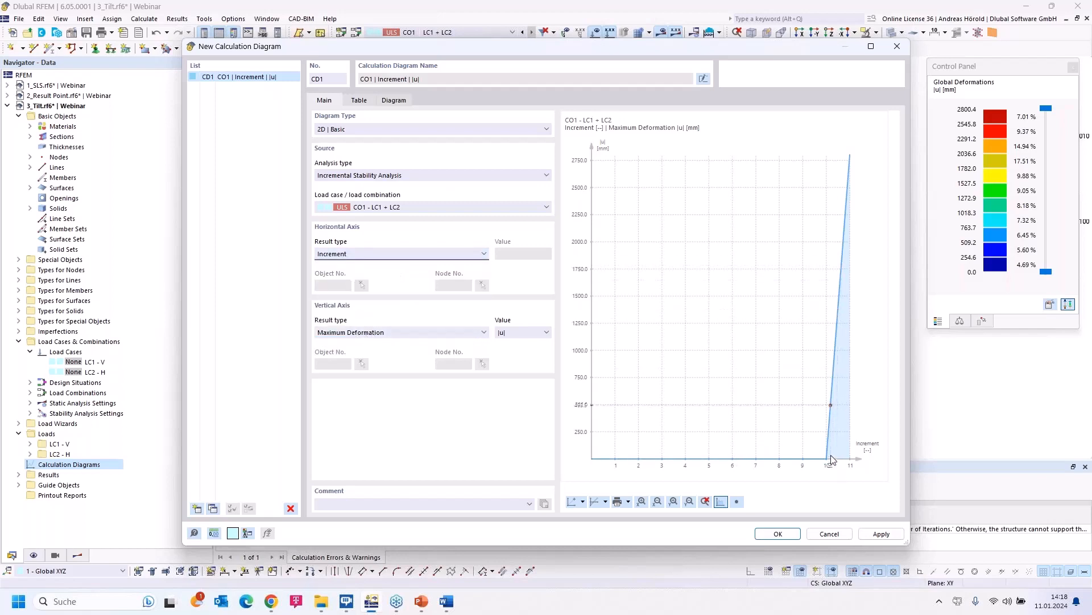
left_click(414, 255)
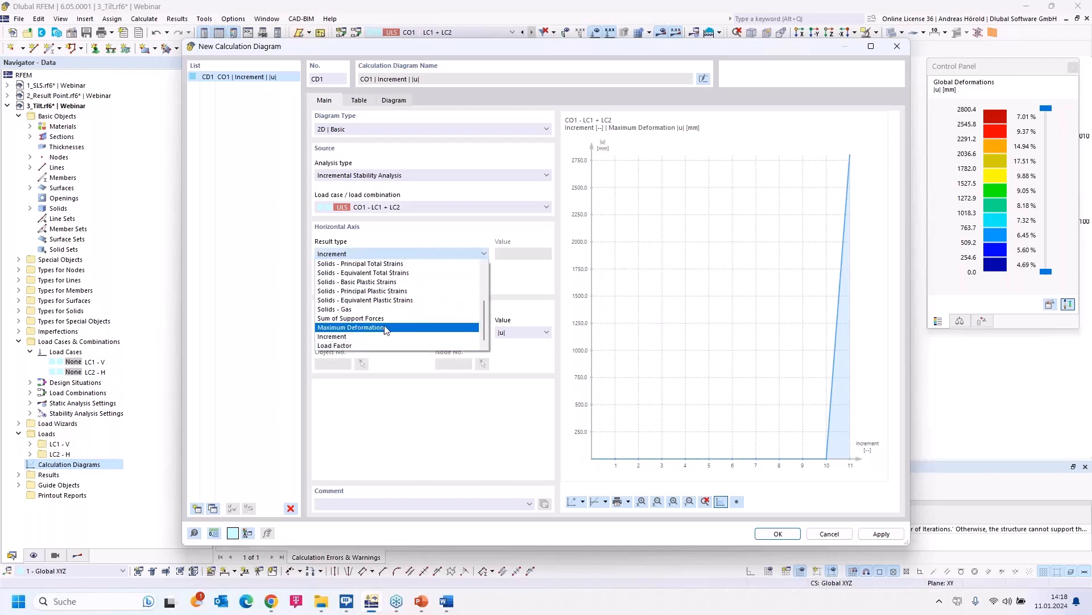
left_click(381, 345)
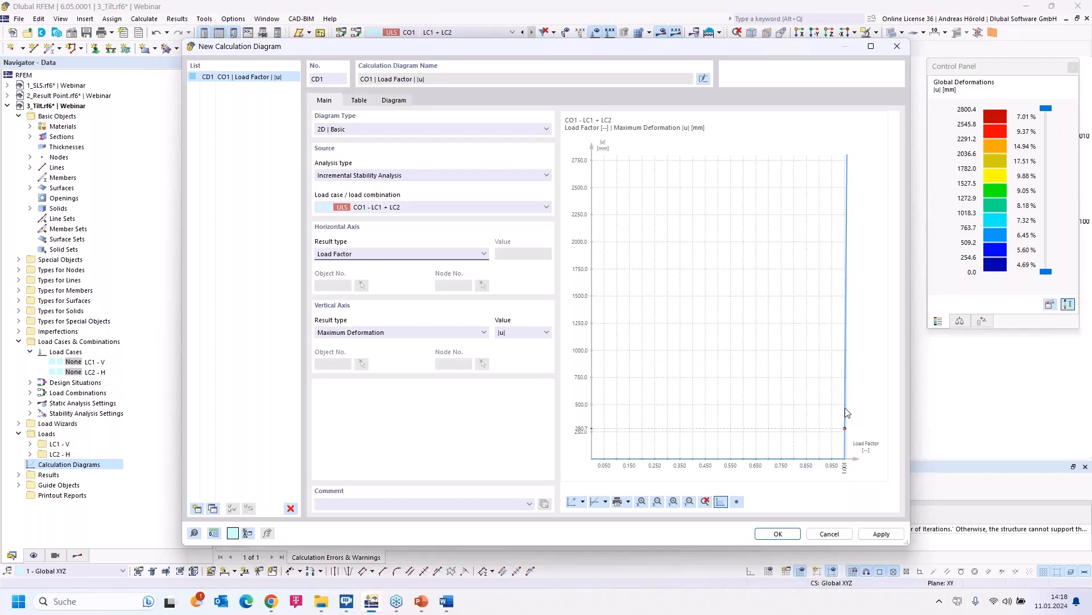
left_click(628, 501)
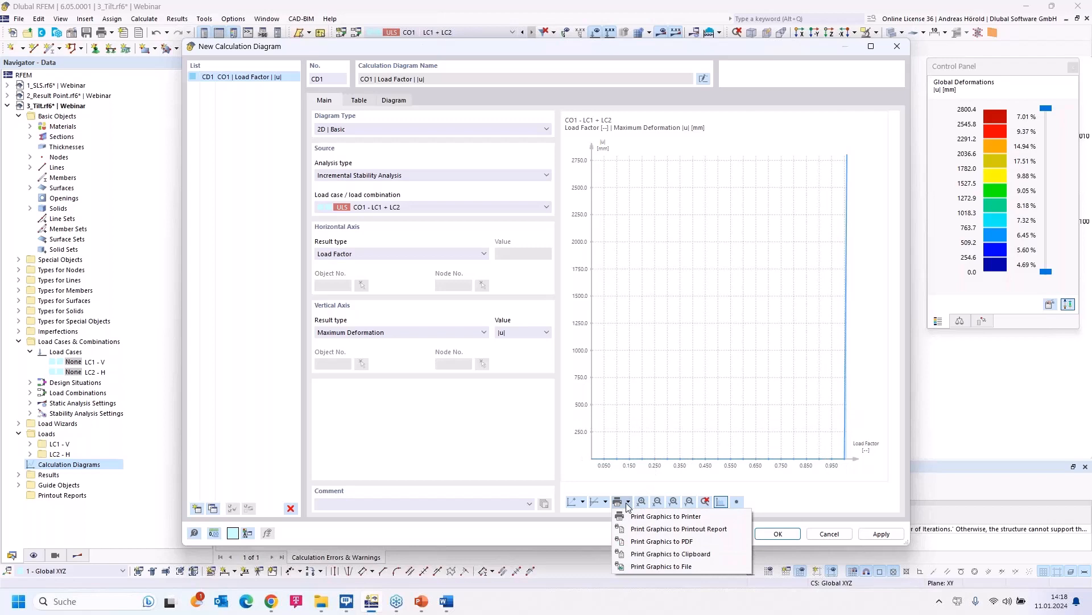
left_click(829, 493)
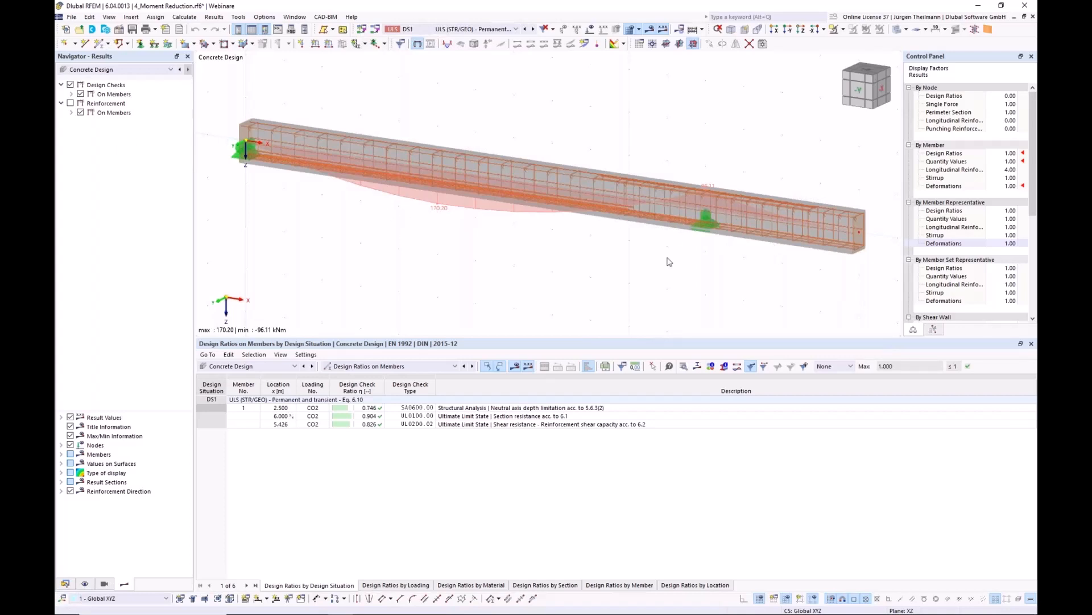
In the 4_Moment Reduction model, hide the types for members and types for concrete design, and display the beam as a wireframe.
left_click(84, 584)
left_click(80, 205)
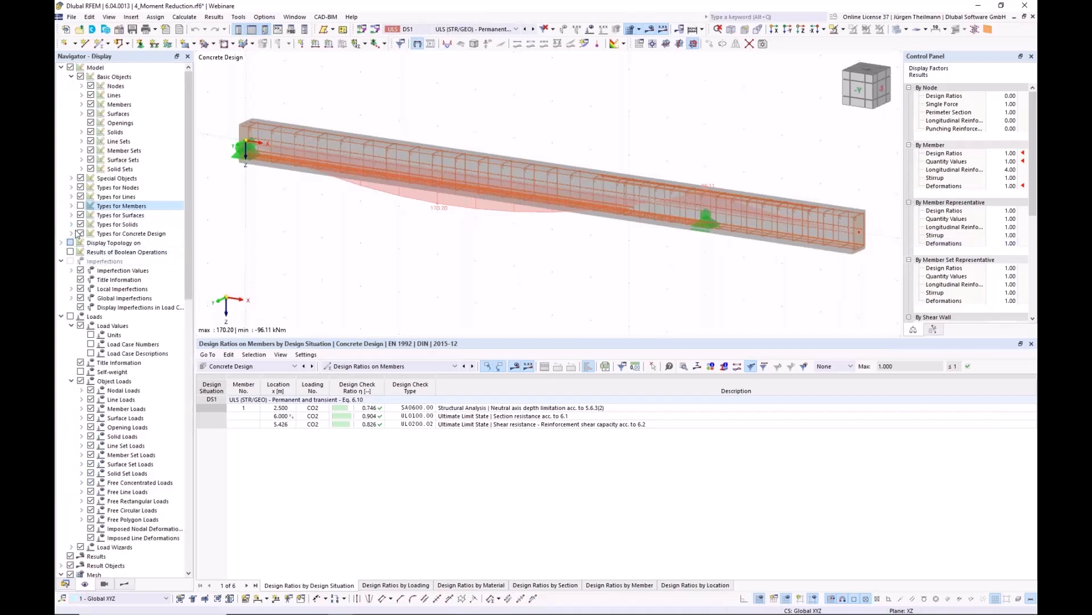
left_click(80, 233)
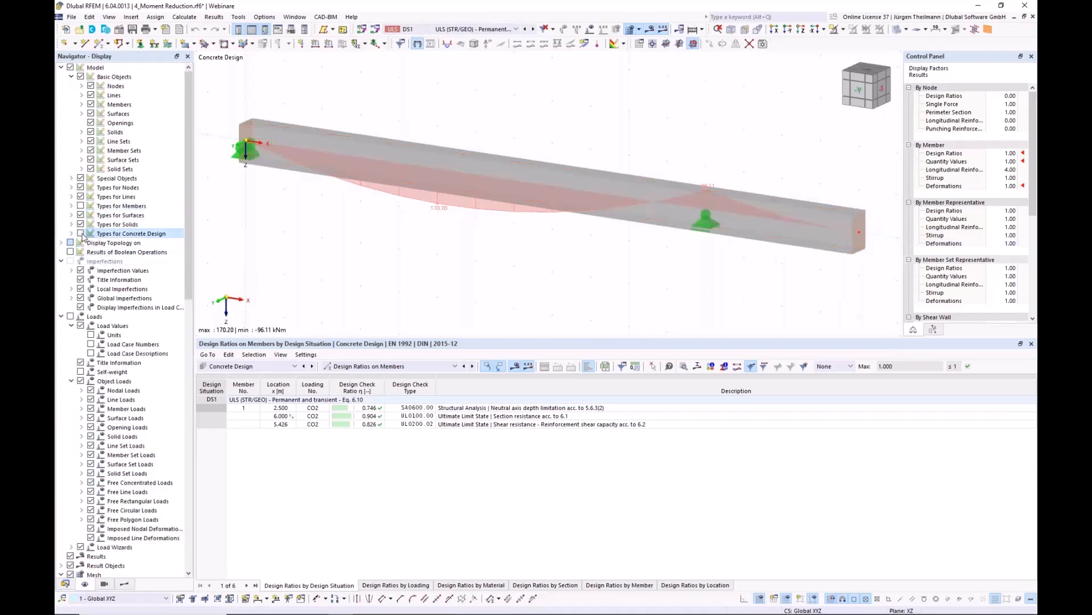
left_click(899, 30)
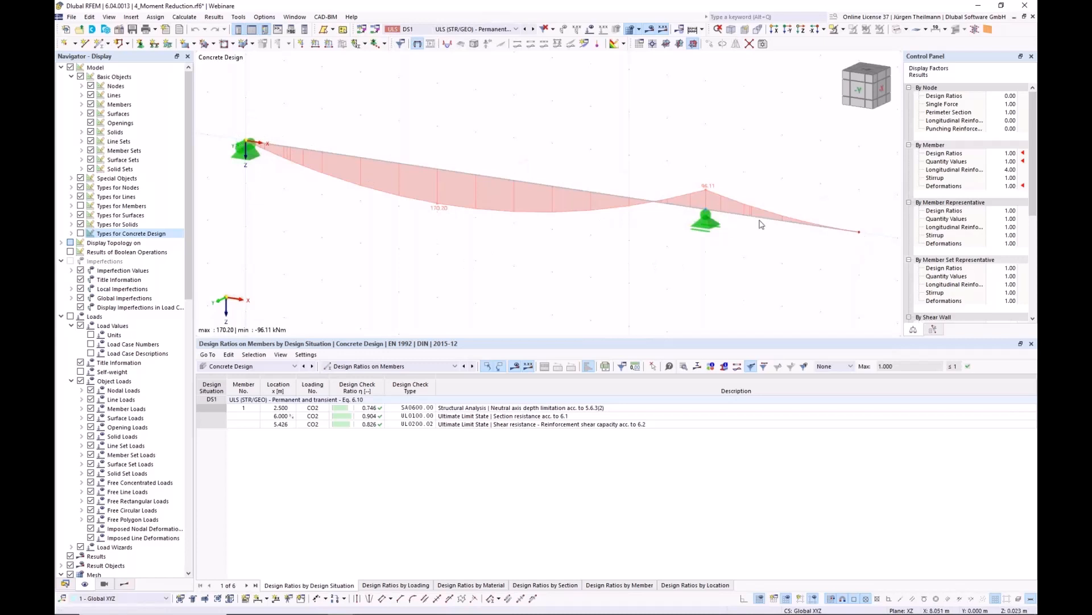
Locate the displayed moment My,Ed within the UL0200.02 ultimate limit state design check on members.
left_click(124, 584)
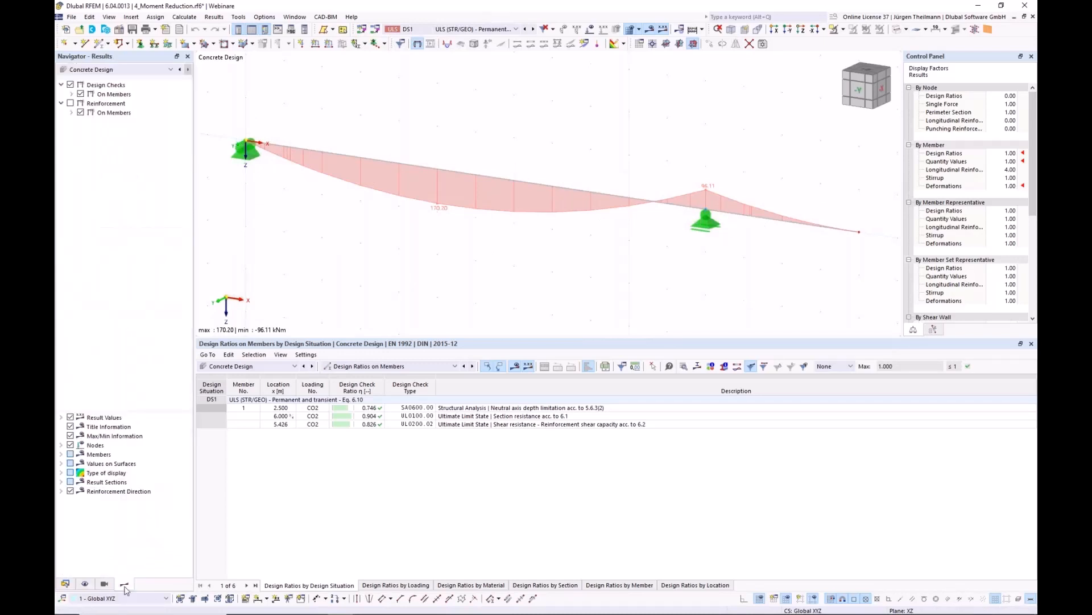
left_click(70, 95)
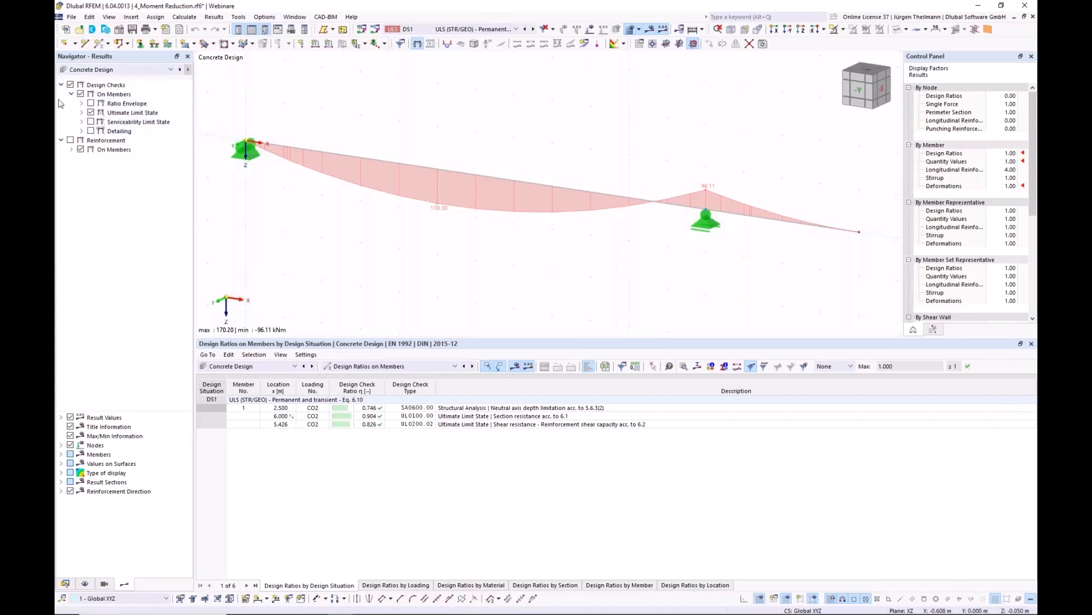
left_click(82, 113)
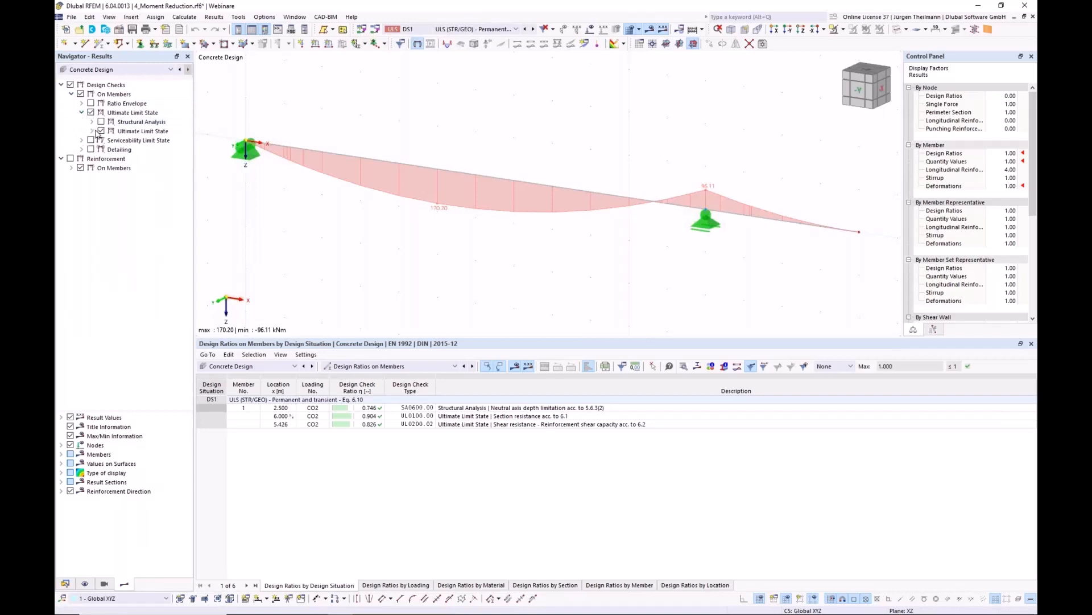
left_click(92, 131)
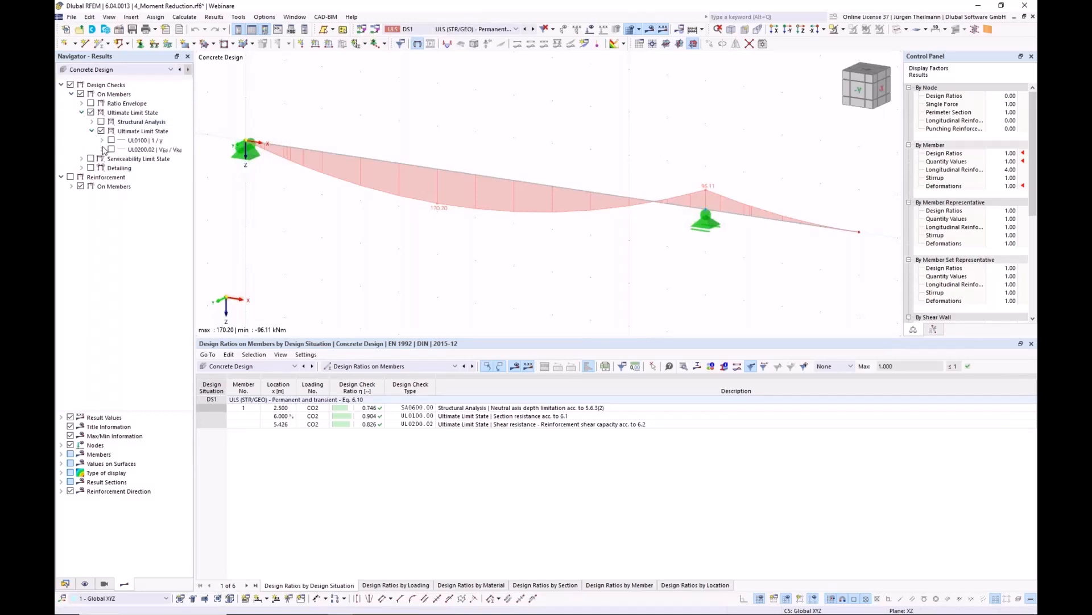
left_click(102, 141)
left_click(102, 140)
left_click(102, 149)
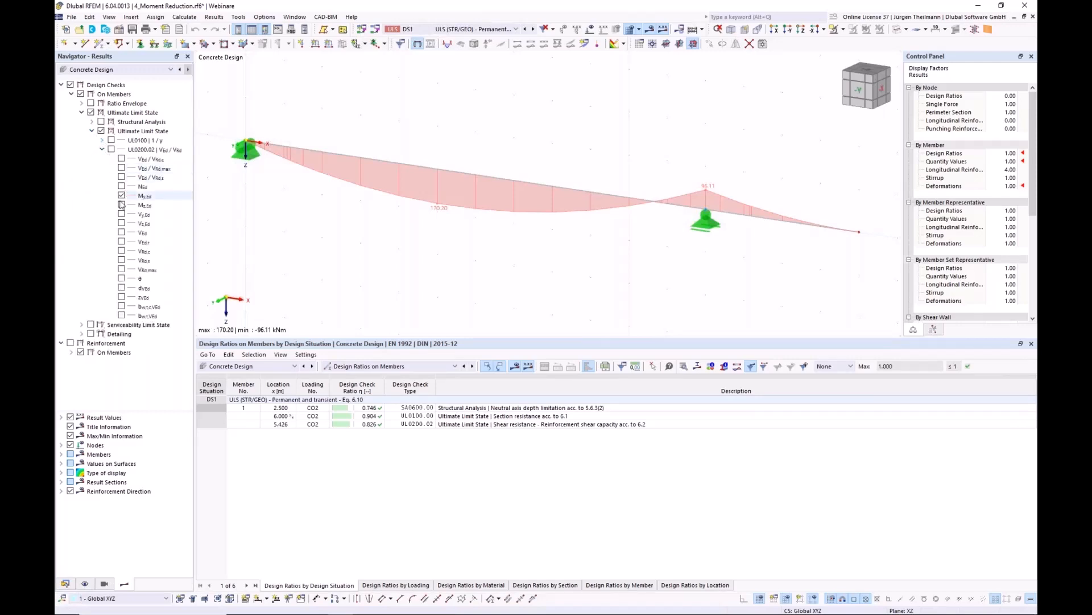
left_click(121, 196)
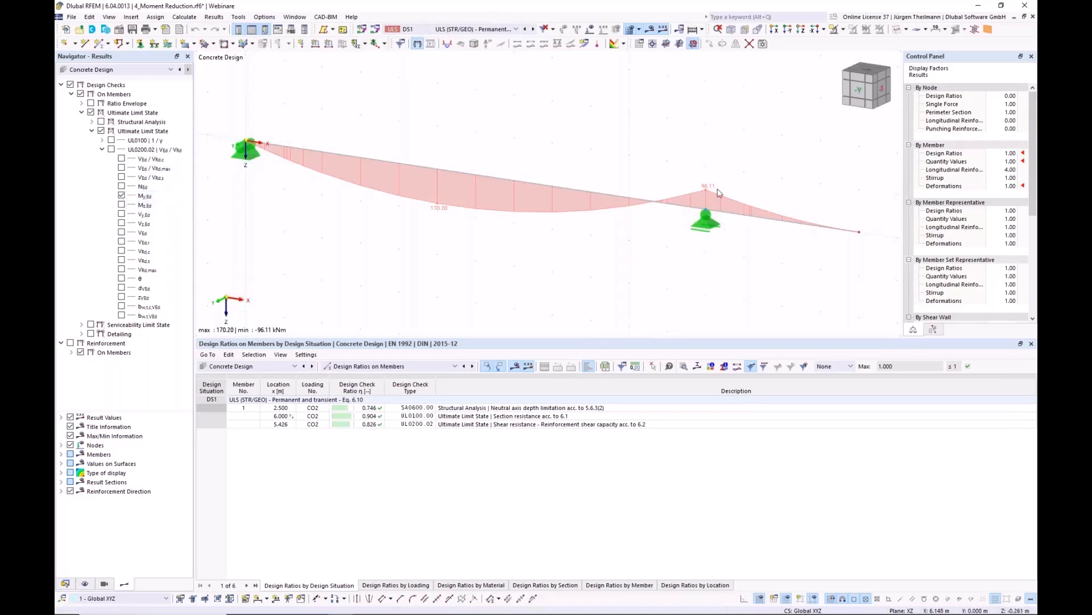
Examine the My,Ed moment diagram in the -Y view, focusing on the peak over the inner support at node 3.
left_click(861, 93)
scroll(721, 238, "up", 5)
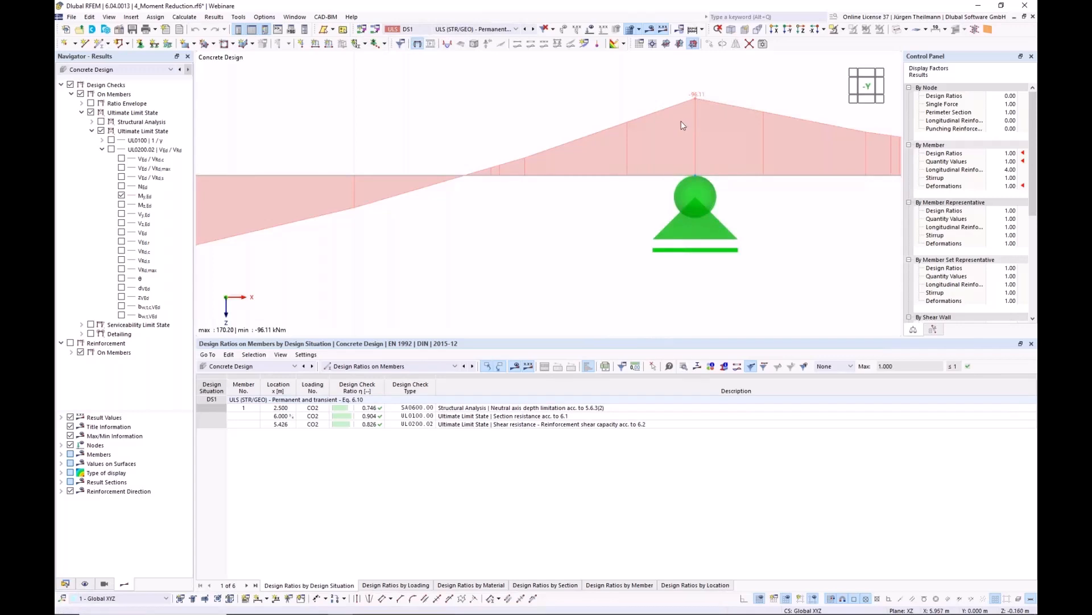
scroll(681, 120, "down", 3)
middle_click_drag(675, 238, 640, 265)
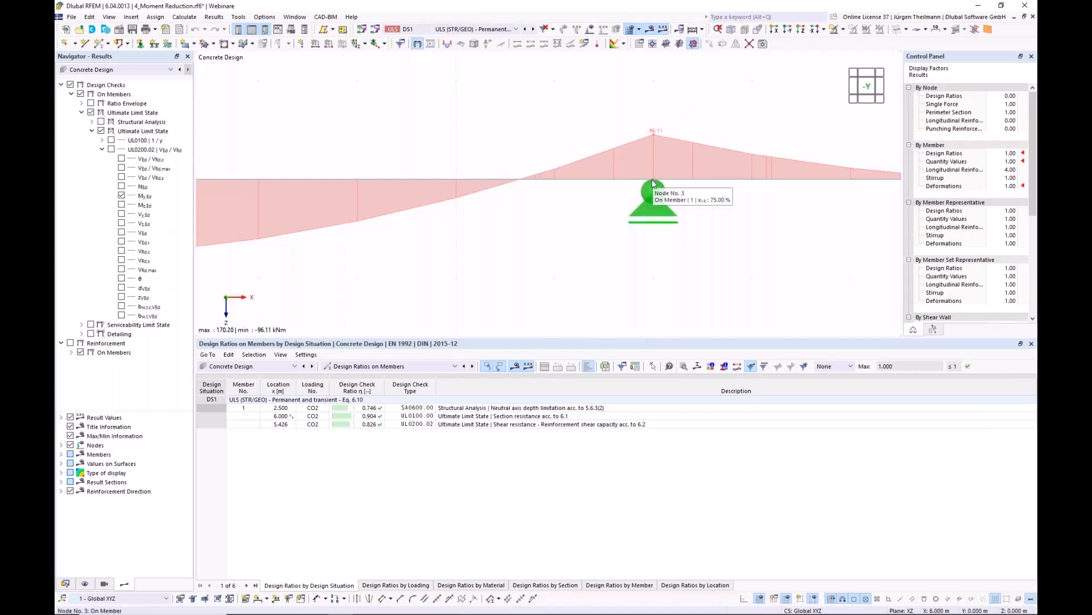
scroll(656, 196, "down", 4)
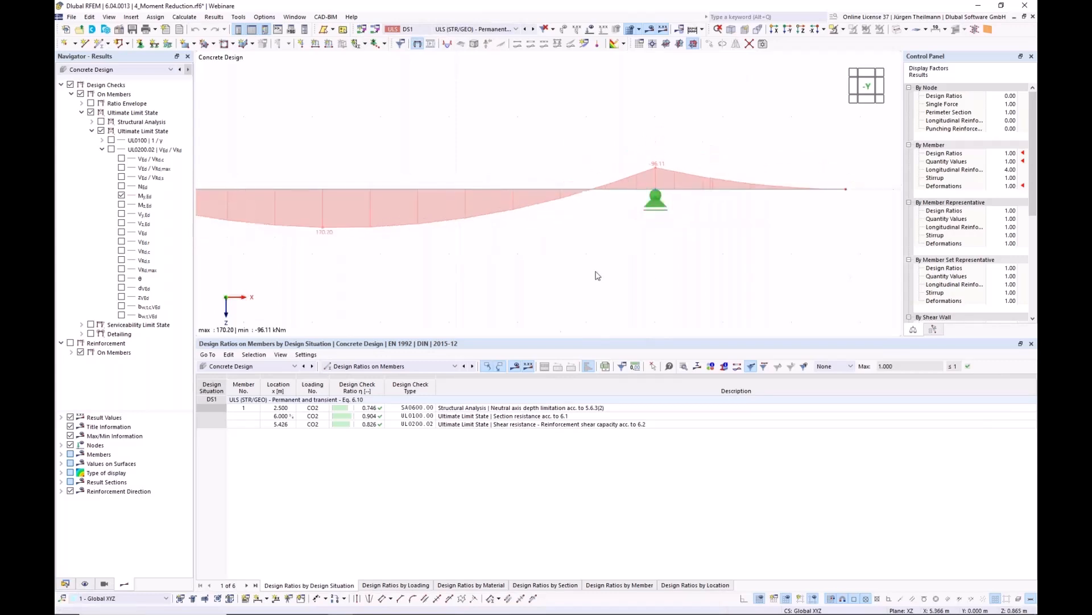
middle_click_drag(595, 270, 578, 216)
scroll(644, 237, "down", 5)
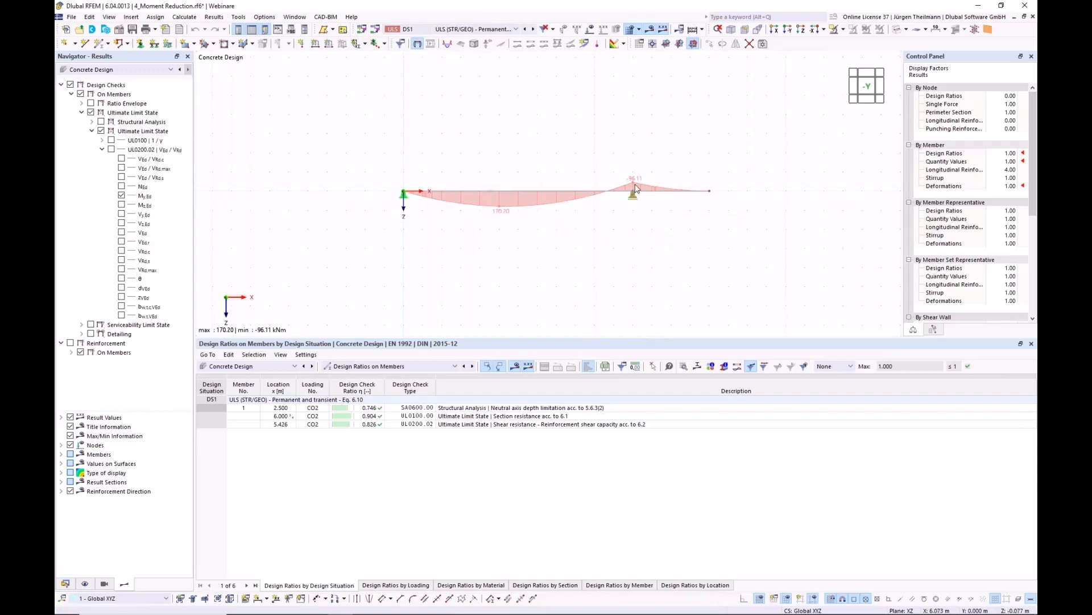
middle_click_drag(617, 234, 625, 199, "ctrl")
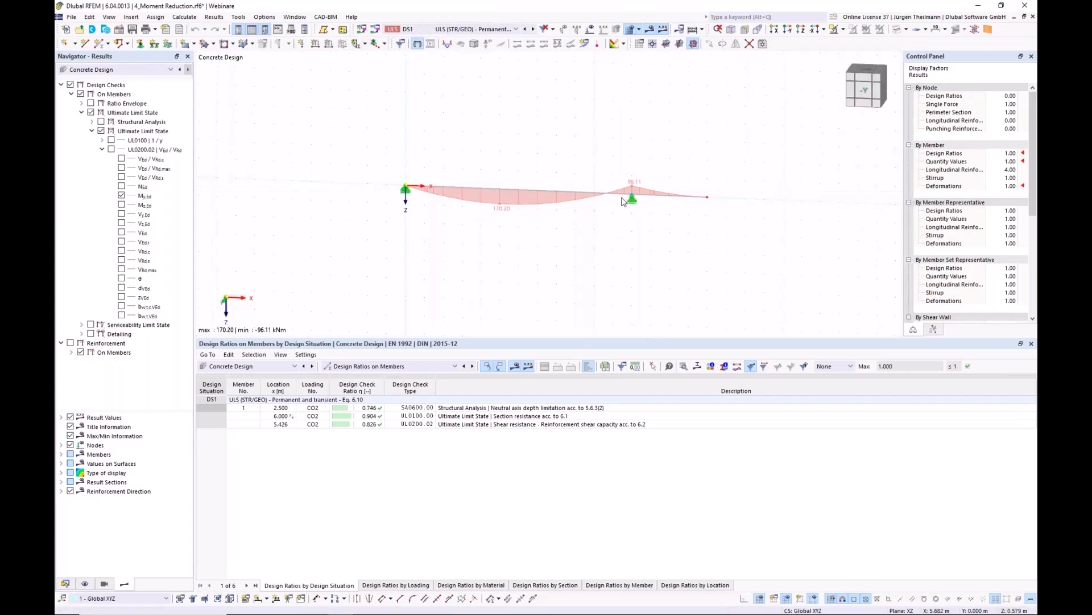
scroll(632, 198, "up", 3)
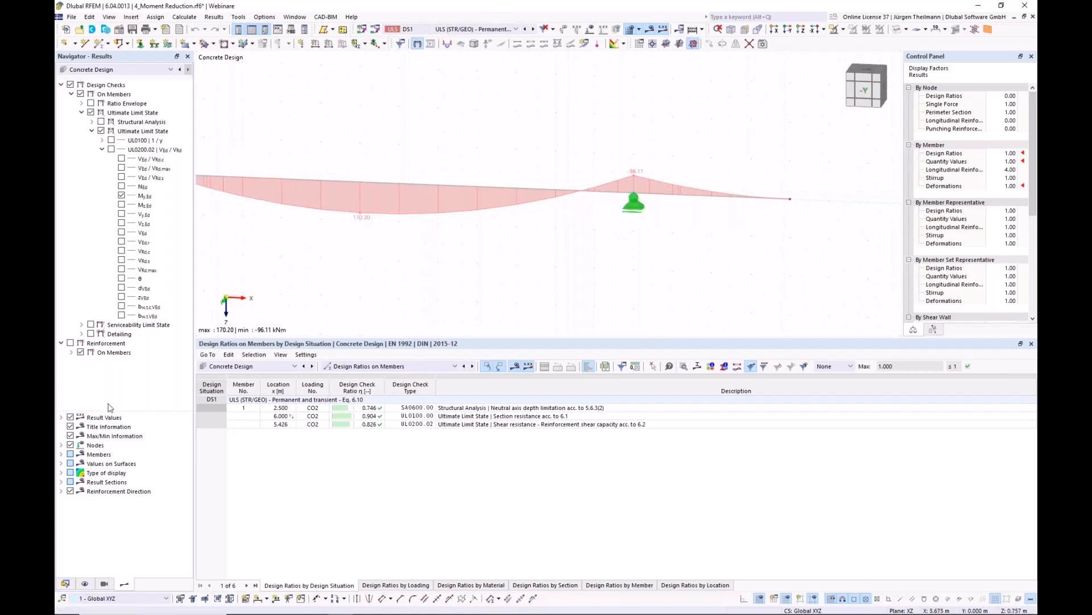
Show the types for members again so that the design support at the inner support is displayed.
left_click(85, 585)
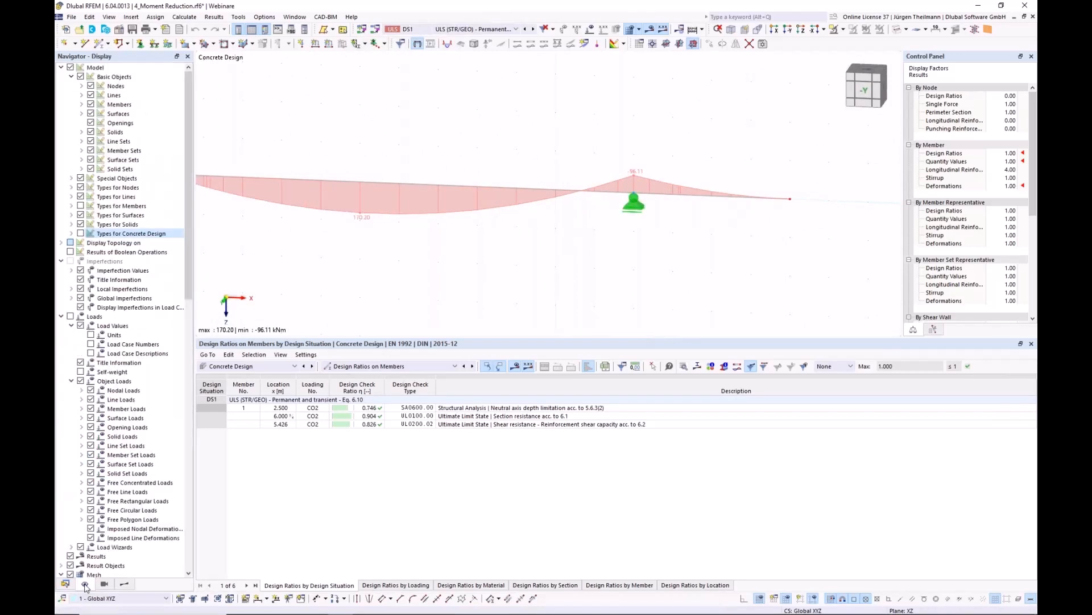
left_click(82, 209)
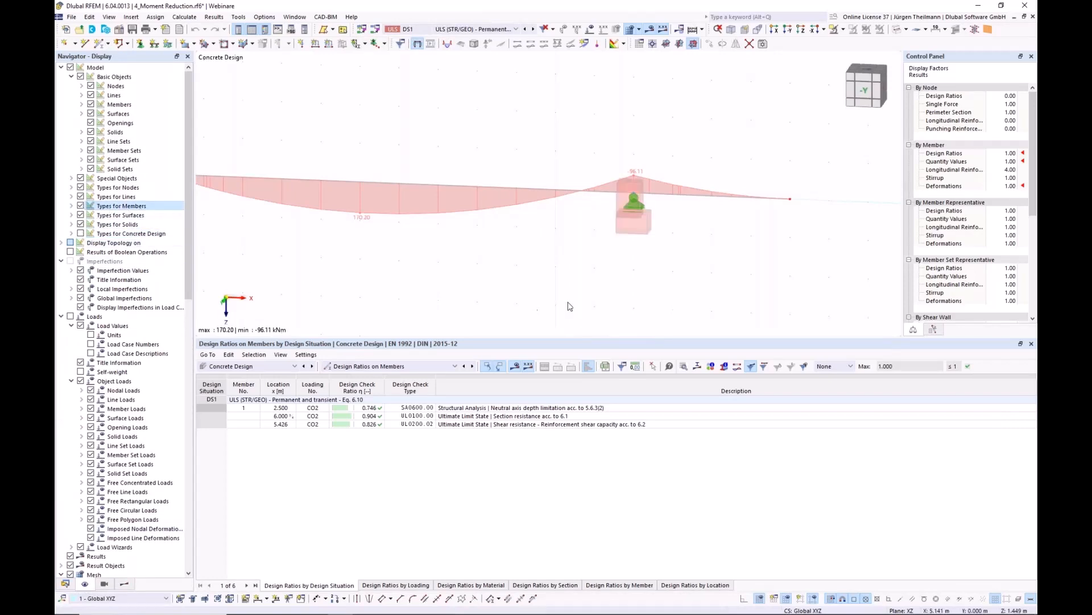
middle_click_drag(569, 277, 693, 262)
scroll(722, 211, "up", 4)
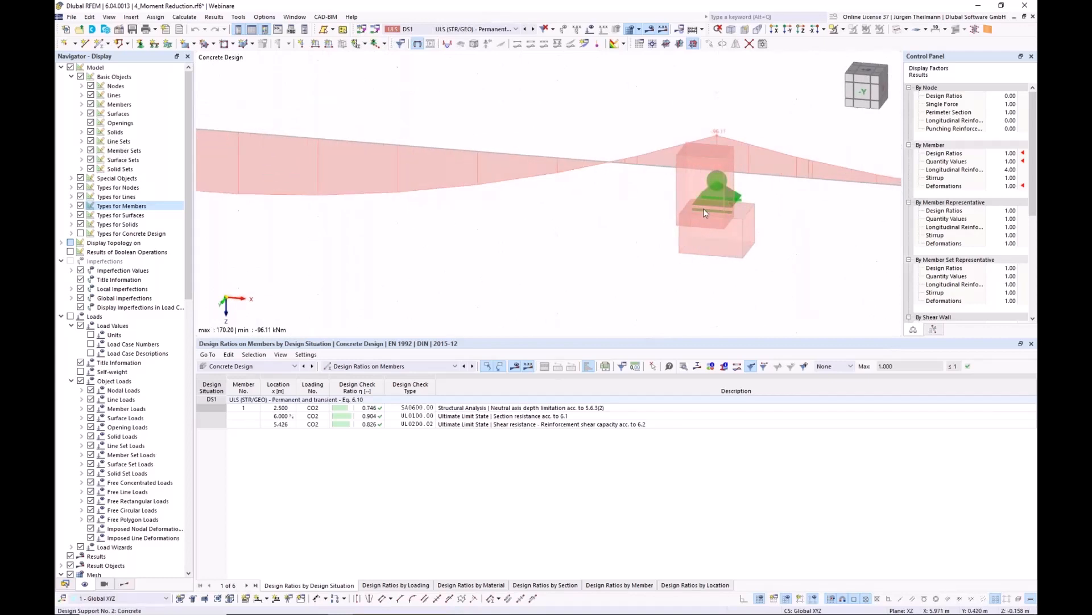
Try the Monolithic connection option on concrete design support 2 at the inner support, and switch it off again.
double_click(718, 239)
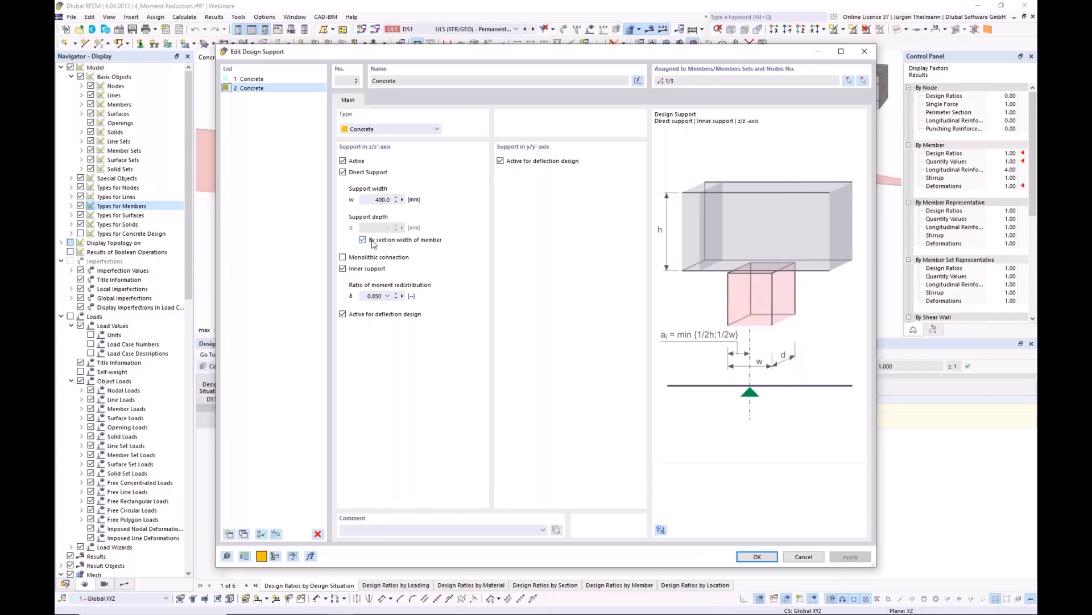
left_click(343, 257)
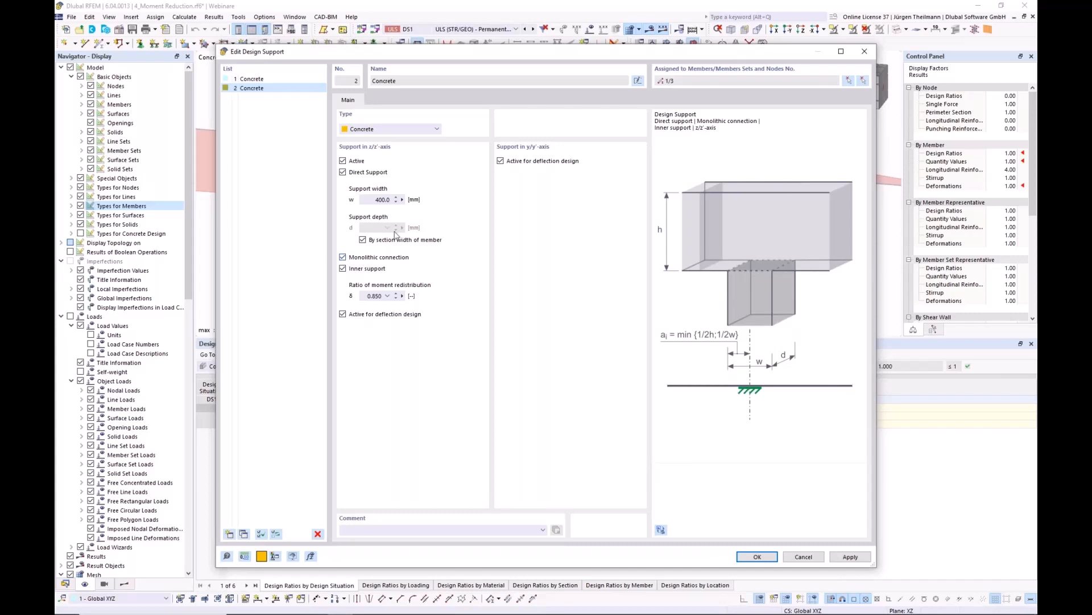
left_click(343, 257)
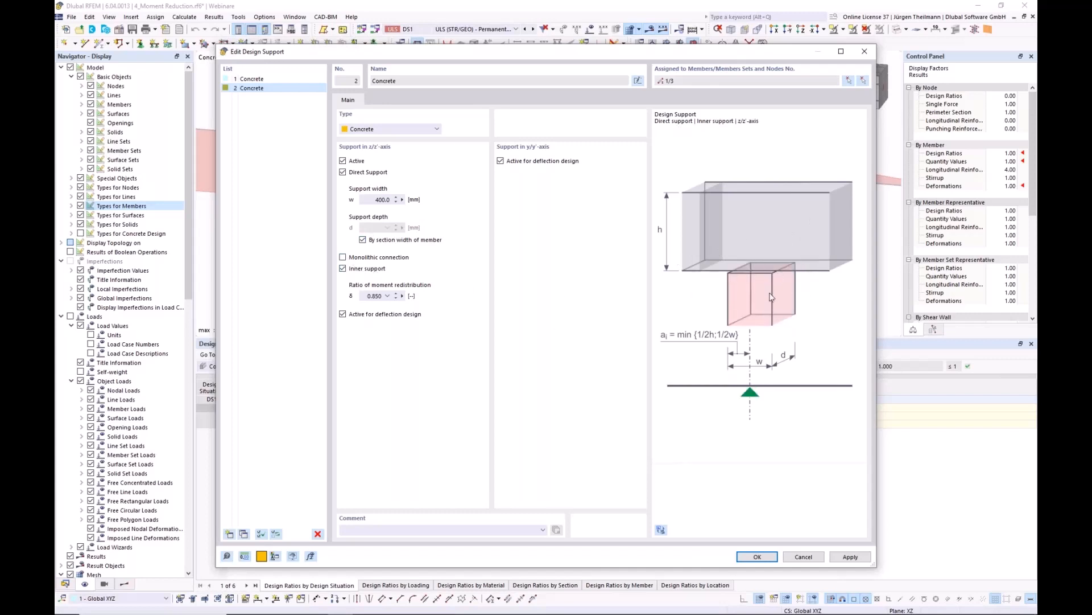
left_click(758, 560)
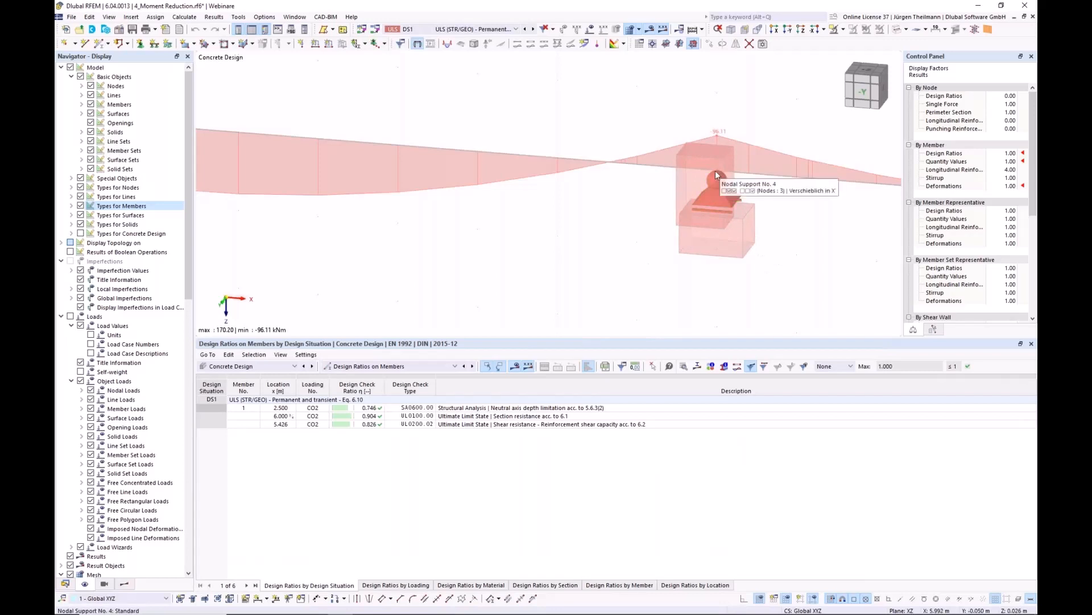
Inspect member 1's design supports and deflection settings, including the concrete design support assigned to internal node 3, without changing anything.
left_click(647, 169)
double_click(646, 169)
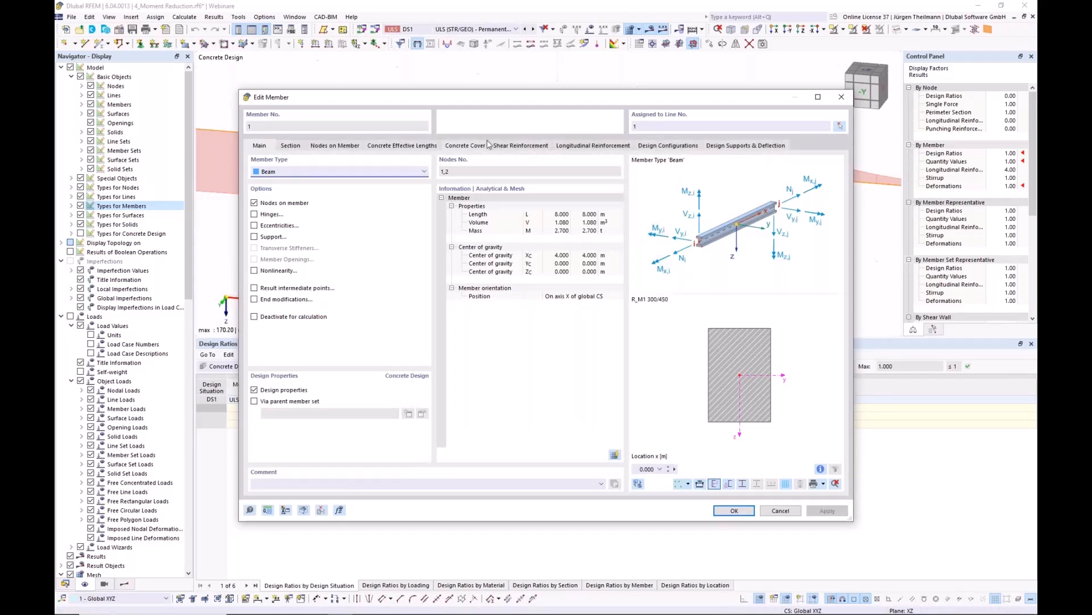
left_click(738, 147)
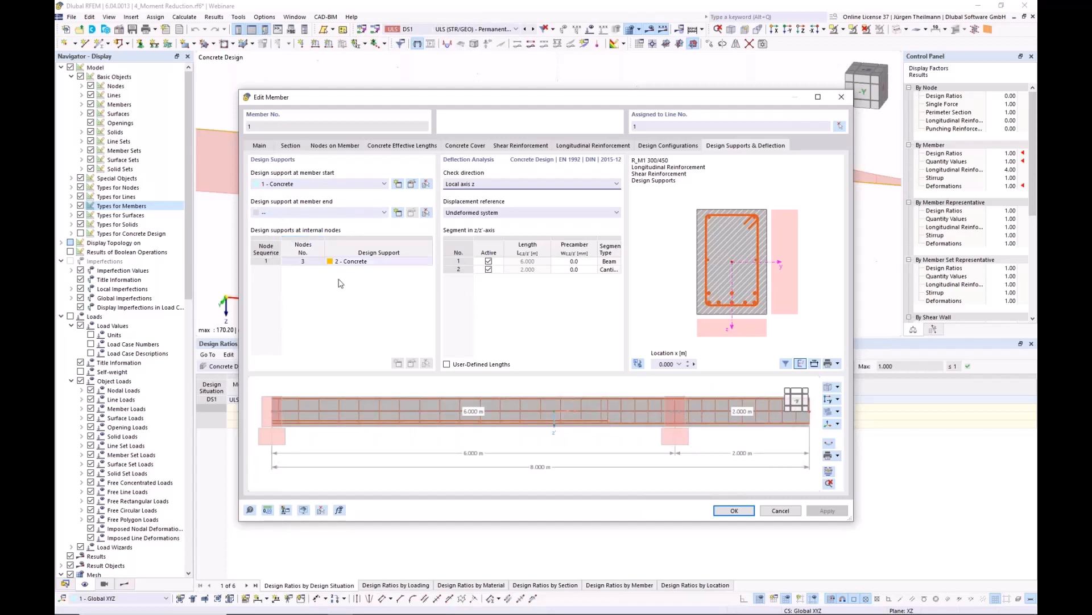
left_click(261, 262)
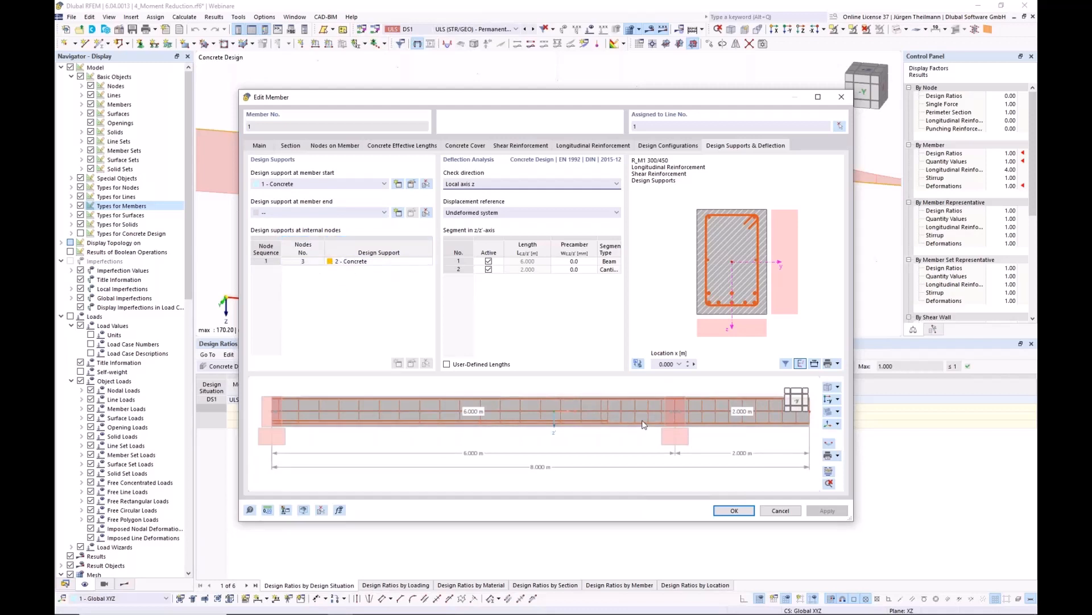
left_click(374, 262)
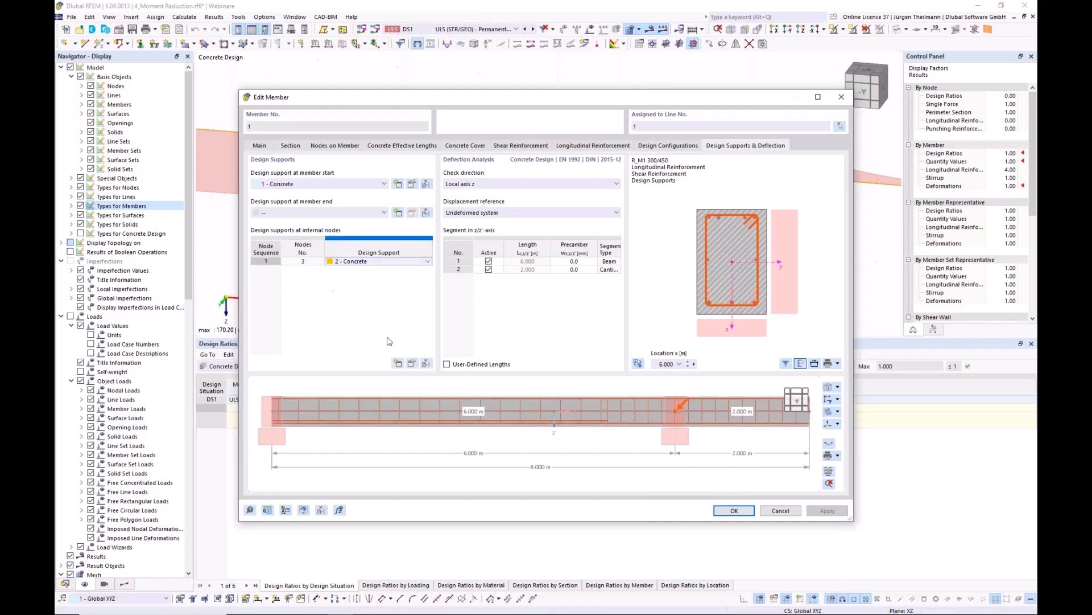
left_click(412, 364)
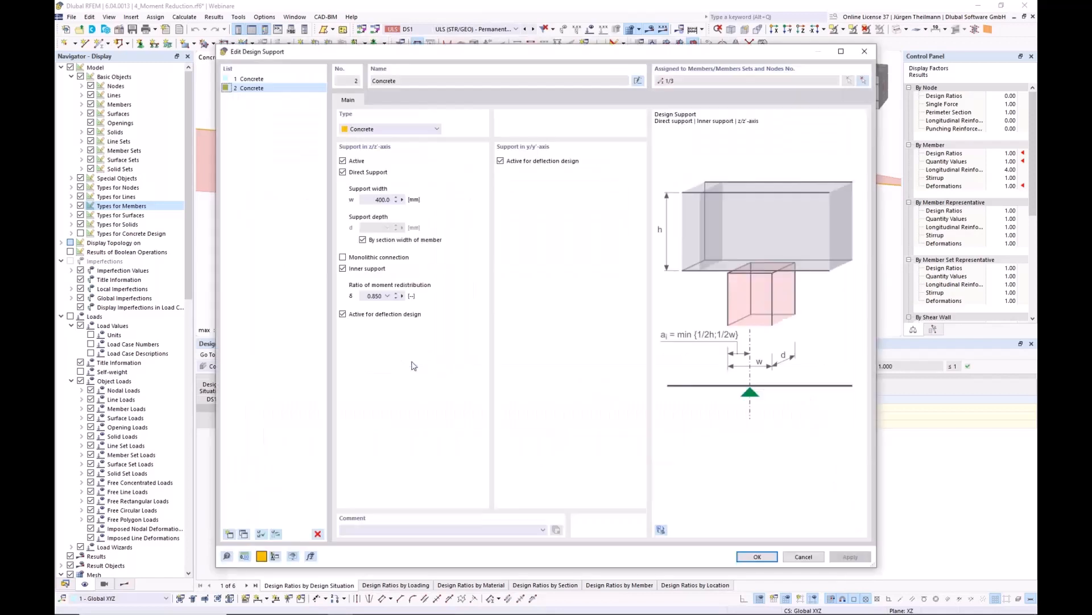
left_click(797, 559)
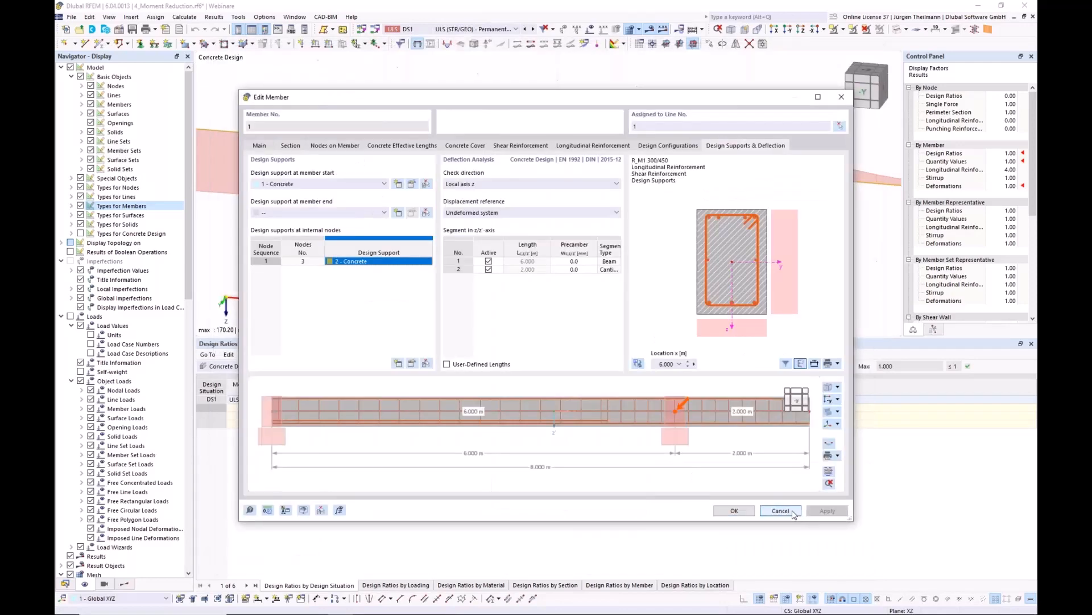
left_click(794, 512)
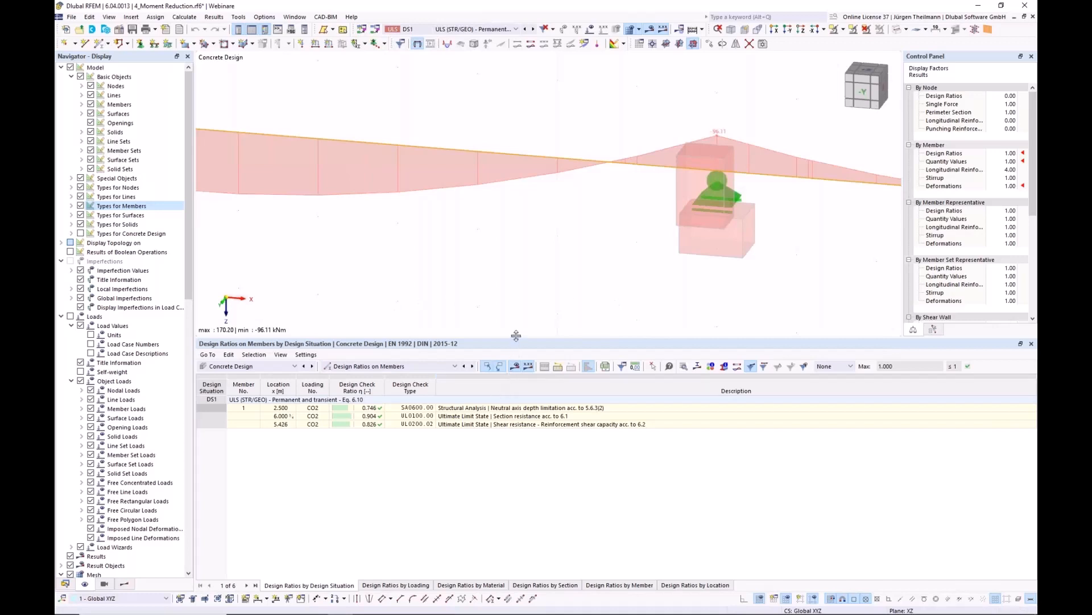
Open the Standard ultimate configuration for editing from the concrete design input data.
left_click_drag(516, 335, 516, 320)
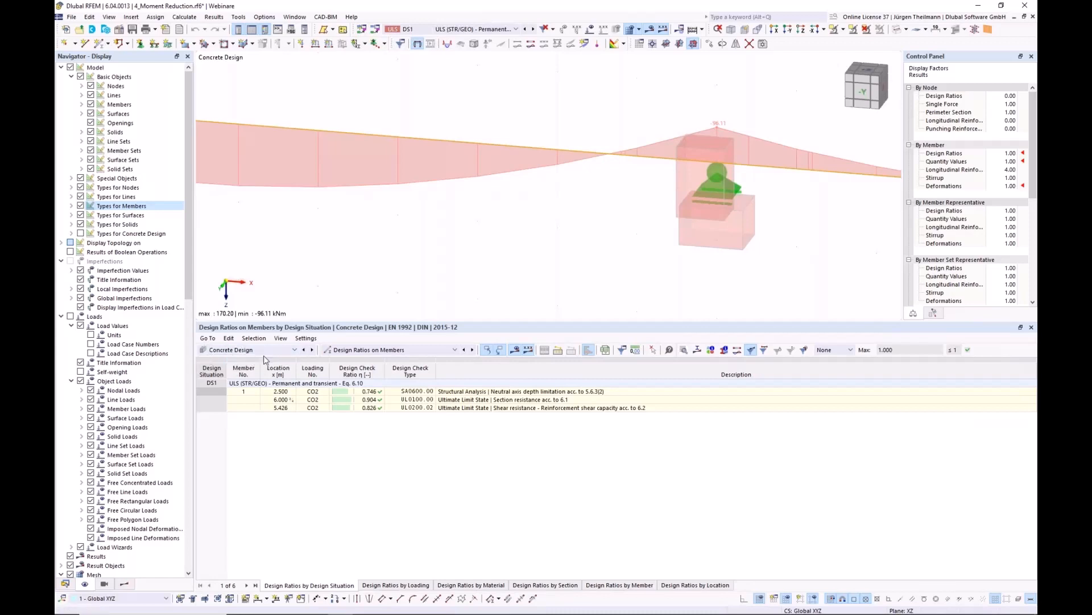
left_click(419, 356)
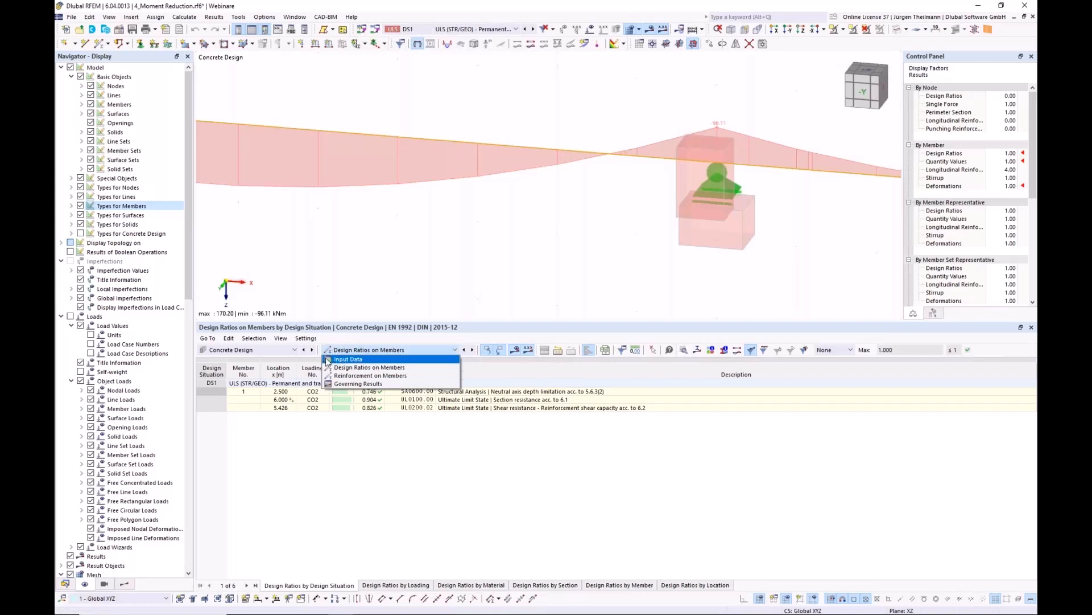
left_click(348, 359)
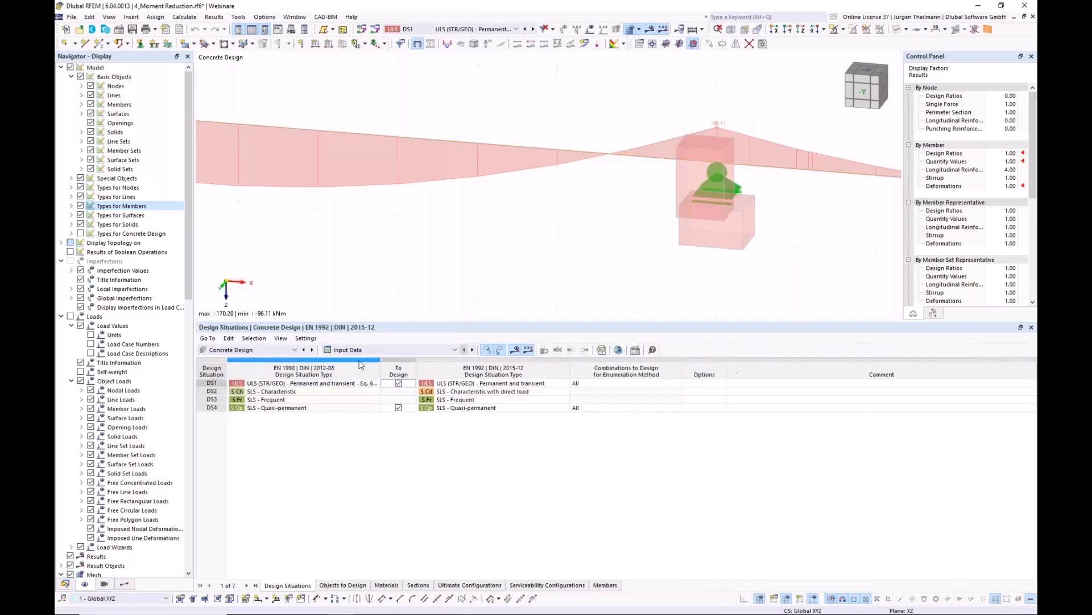
left_click(462, 585)
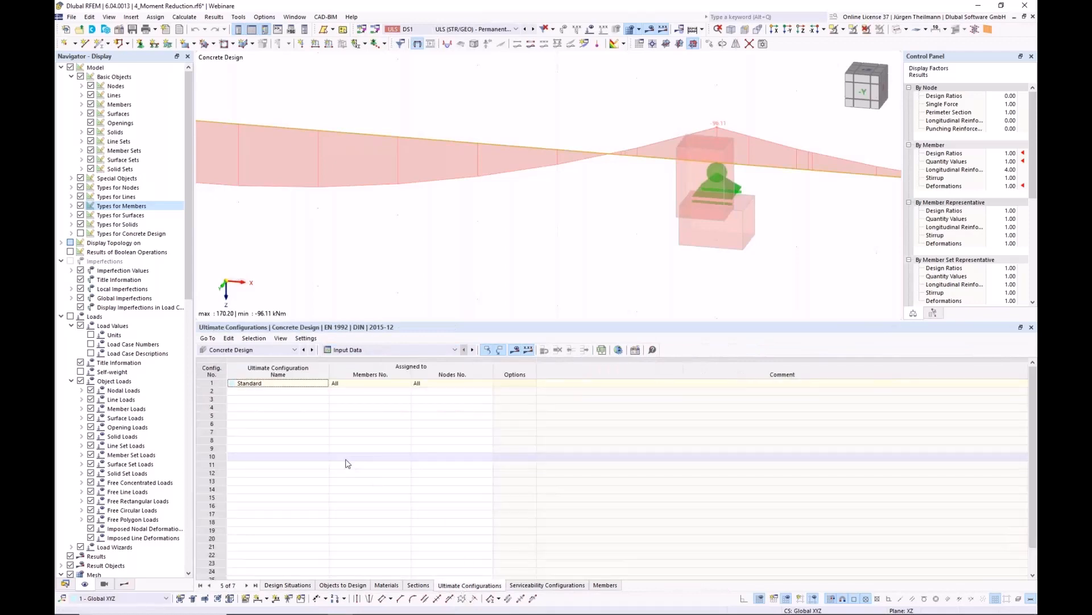
left_click(212, 385)
double_click(211, 385)
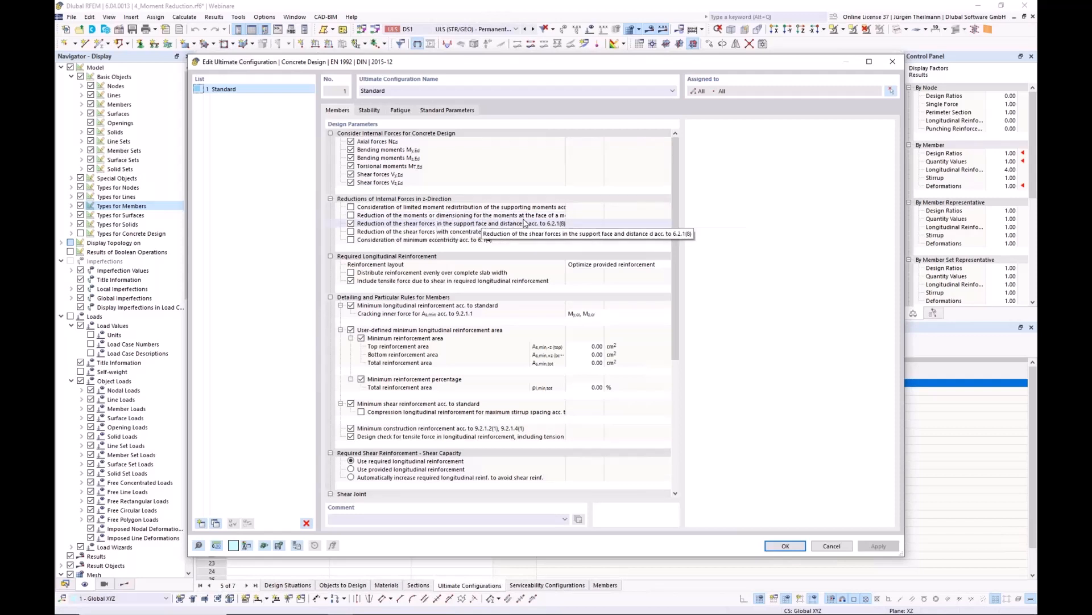
Enable the z-direction reduction of moments at the face of a monolithic support, accept deleting the results and display the new design results.
left_click(552, 217)
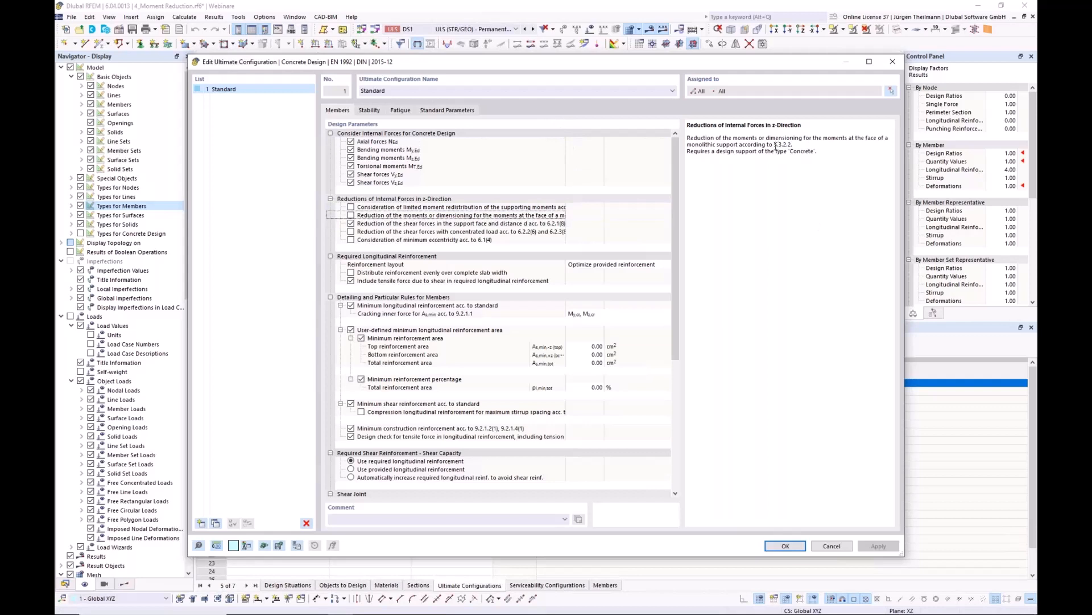
left_click_drag(790, 144, 777, 150)
left_click(351, 215)
left_click(352, 215)
left_click(790, 551)
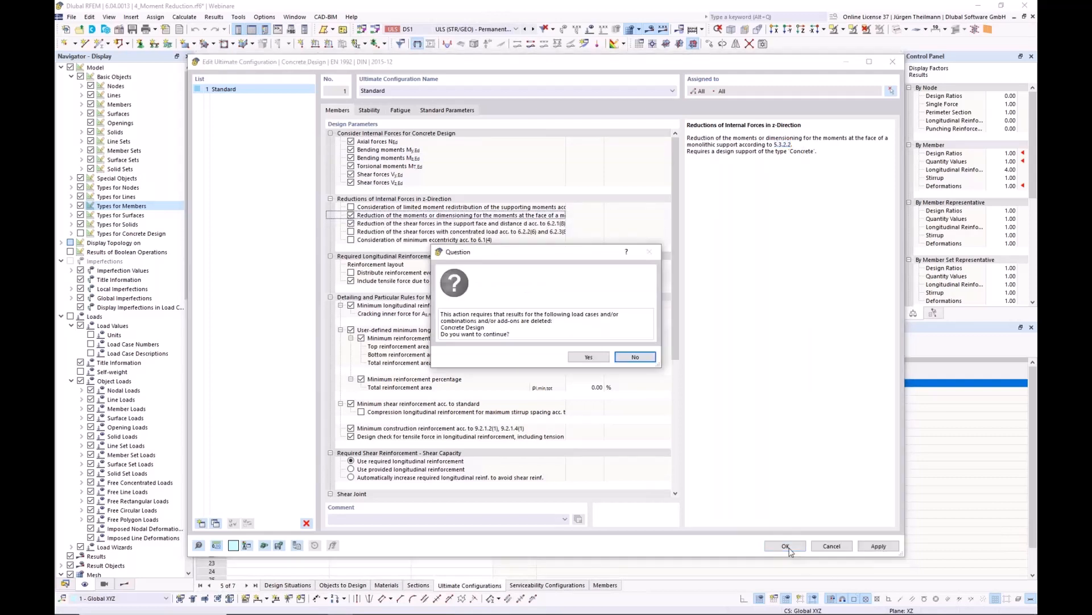
left_click(579, 357)
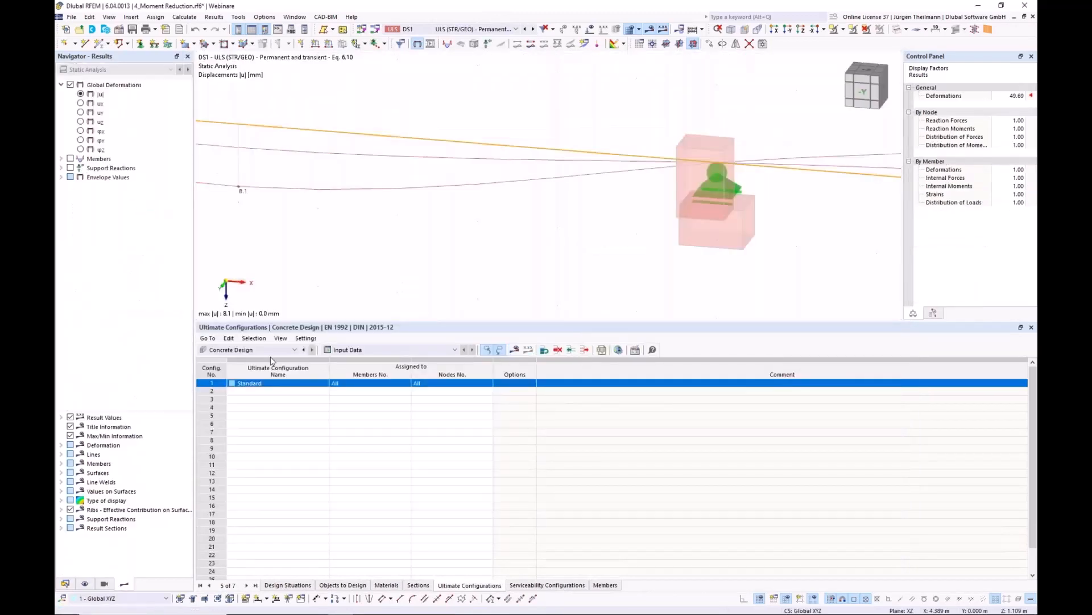
left_click(514, 350)
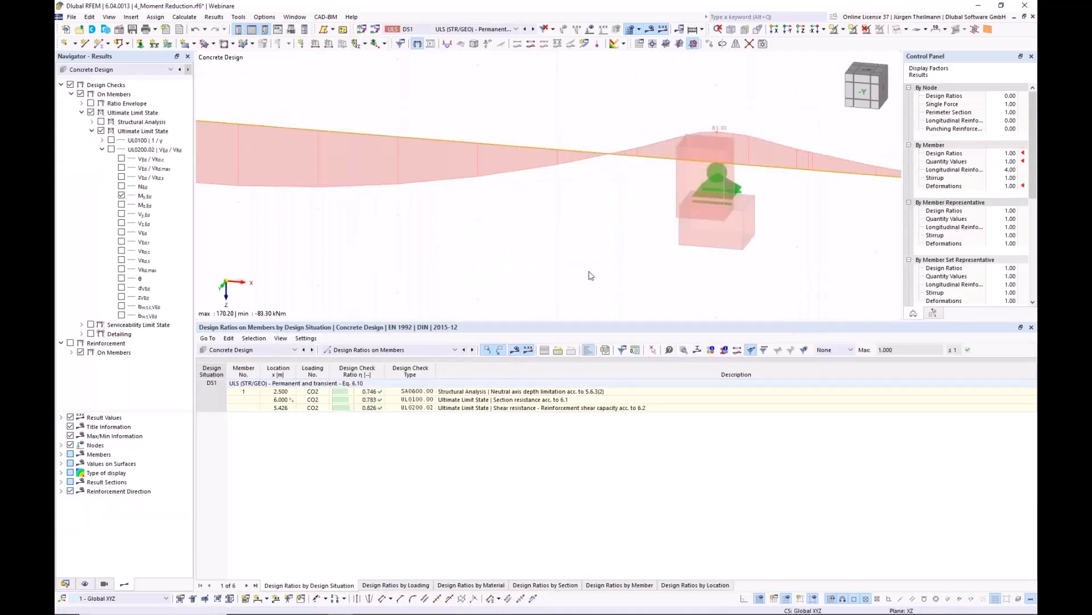
Show the My,Ed diagram over the inner support in the -Y view with the types for members hidden.
left_click(860, 93)
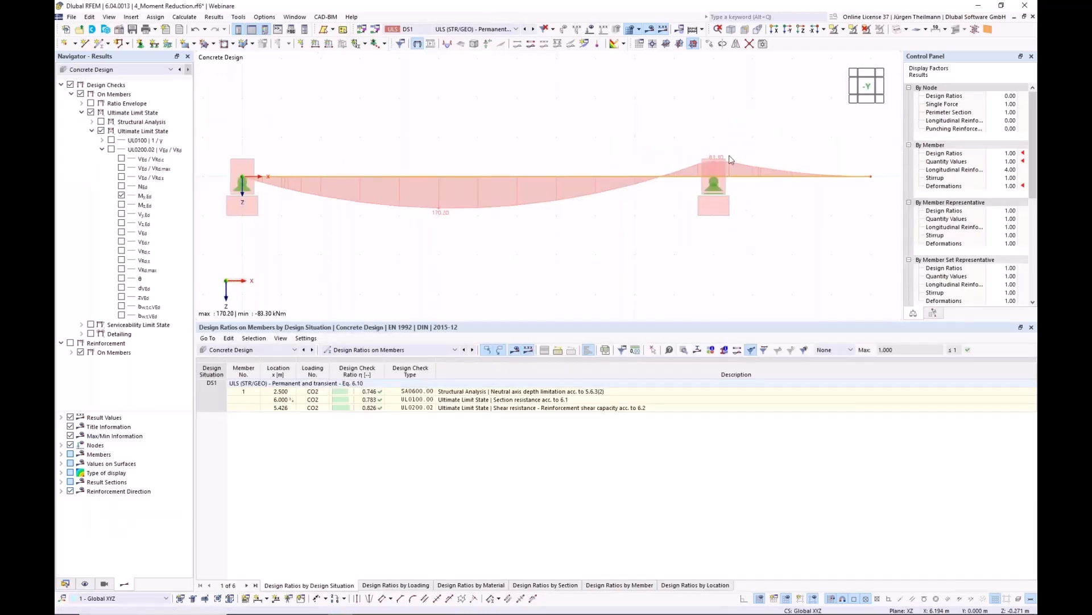
scroll(731, 160, "up", 4)
middle_click_drag(656, 251, 547, 229)
left_click(85, 583)
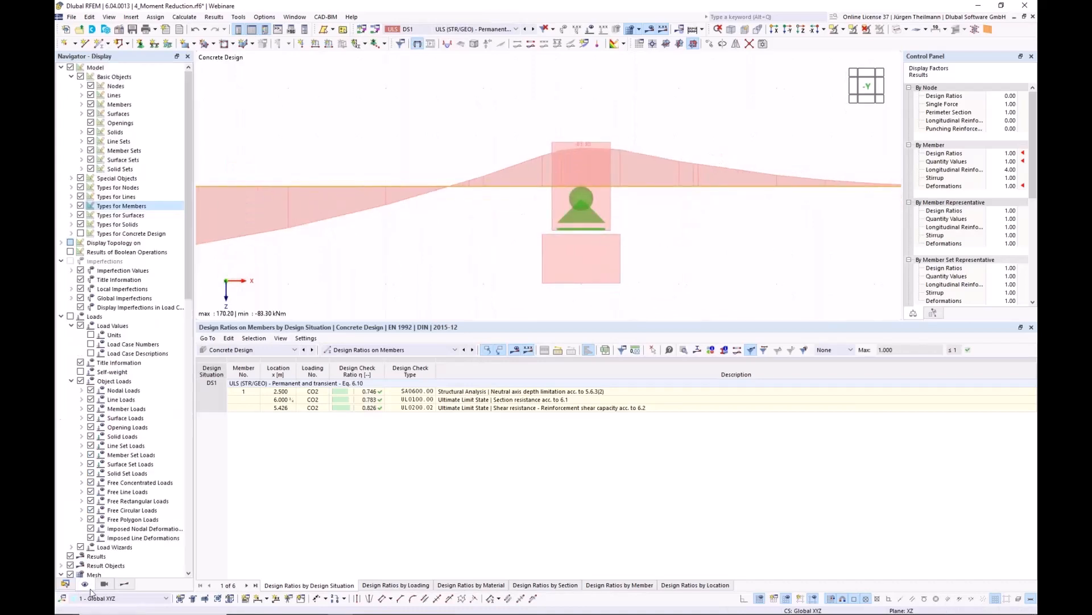
left_click(81, 205)
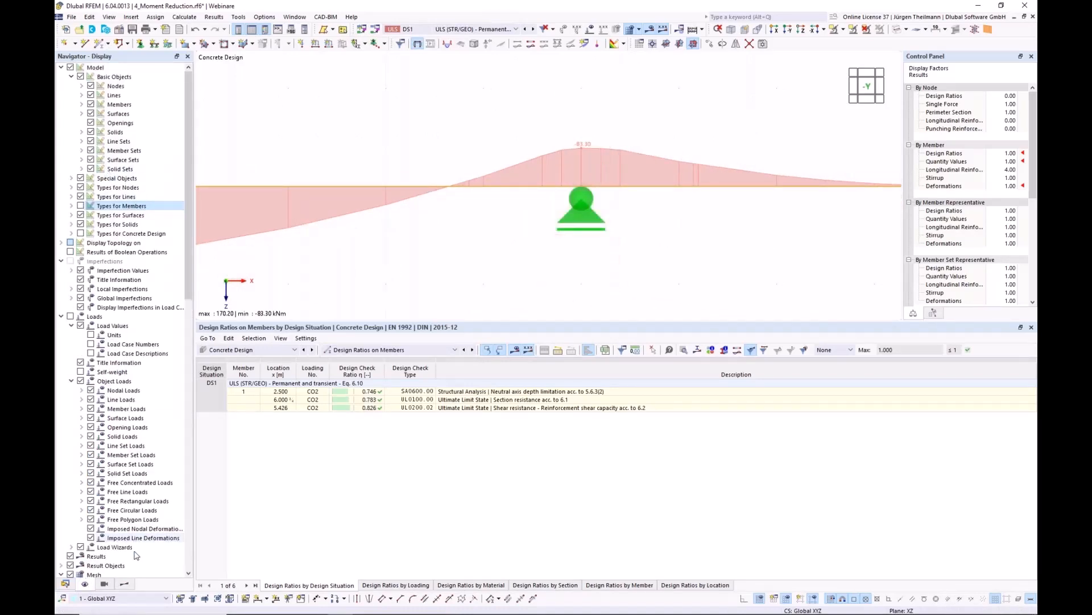
left_click(124, 586)
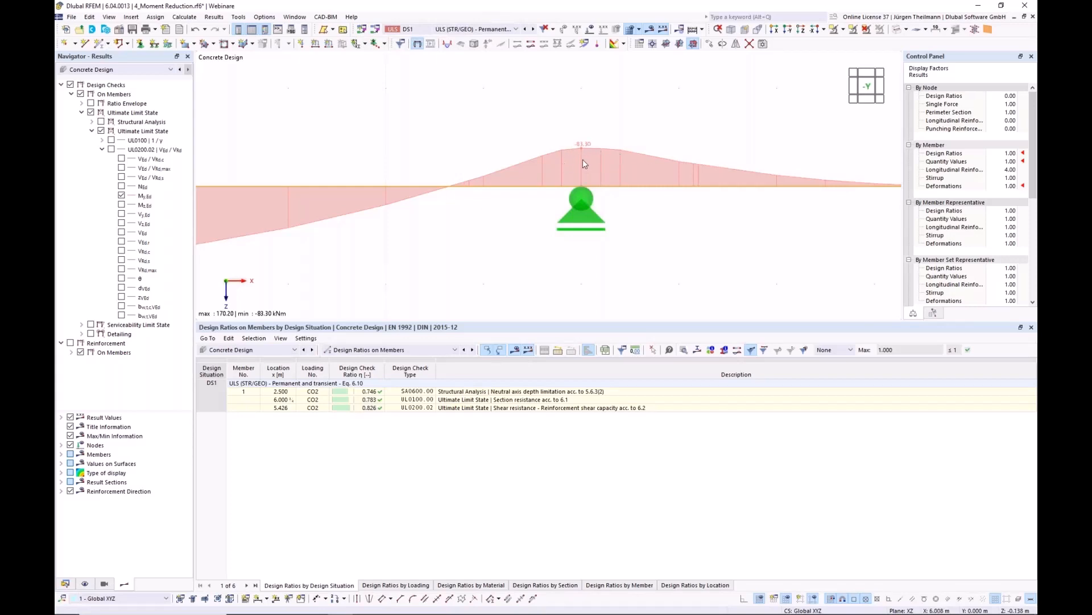
scroll(583, 164, "up", 2)
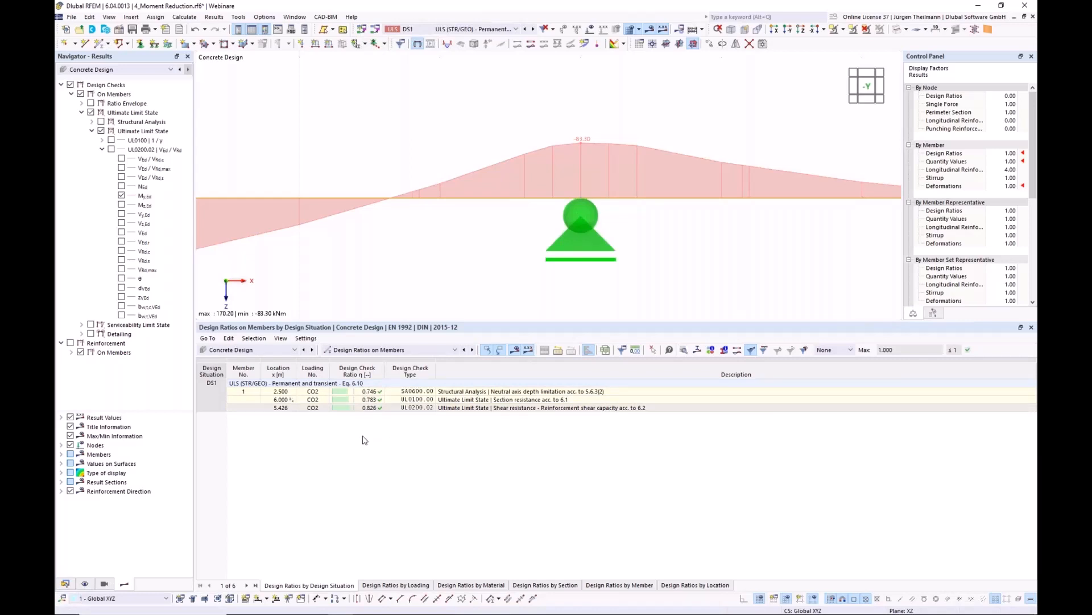
Switch to the 5_Punching.rf6 model and focus on the punching node inside the slab.
left_click(67, 584)
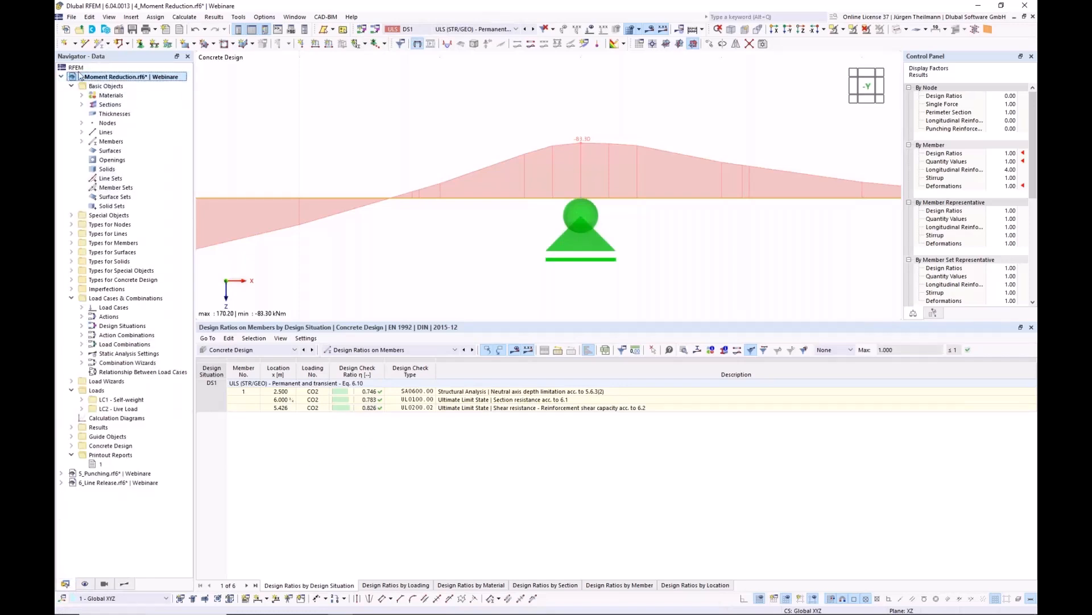
left_click(61, 76)
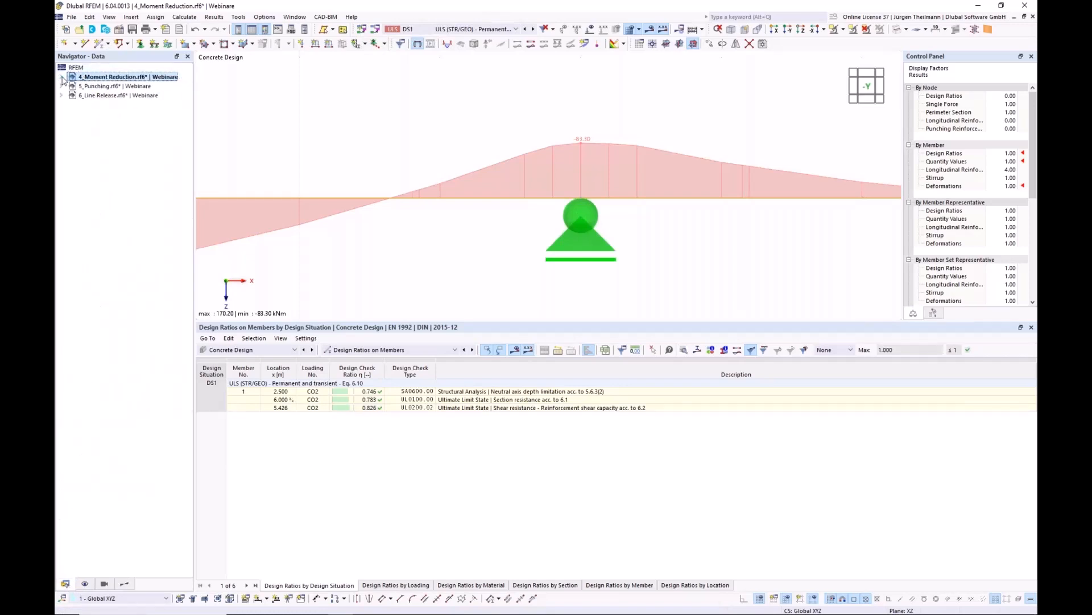
left_click(90, 87)
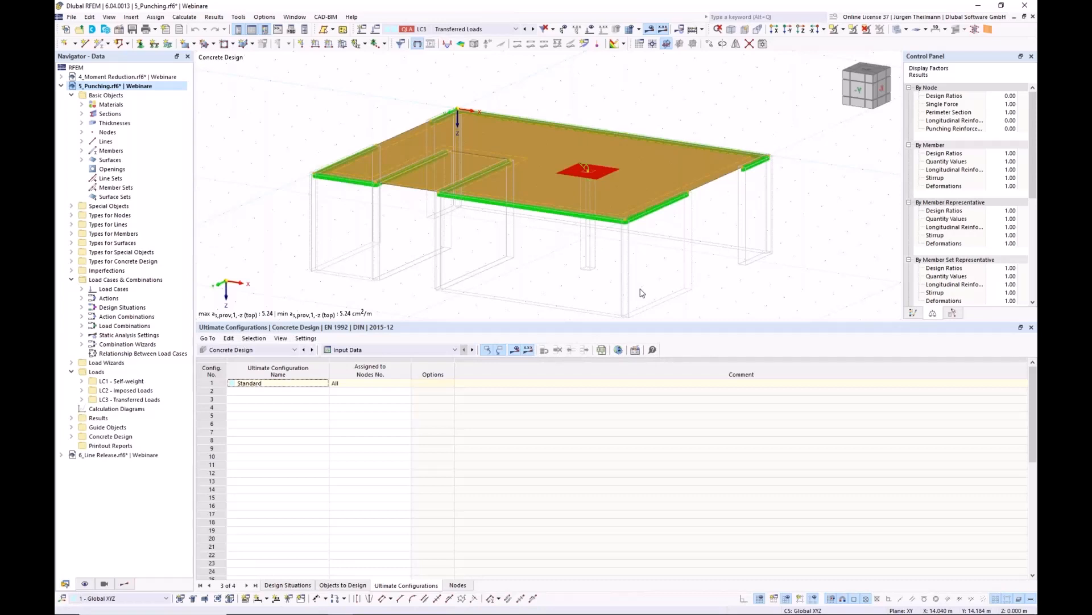
left_click(527, 278)
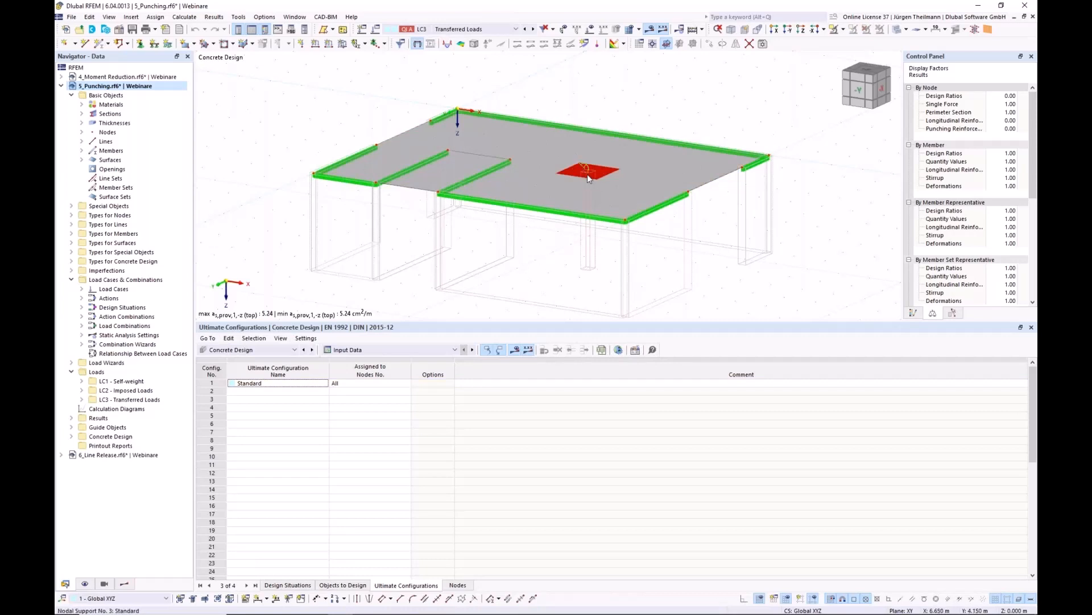
scroll(587, 174, "up", 4)
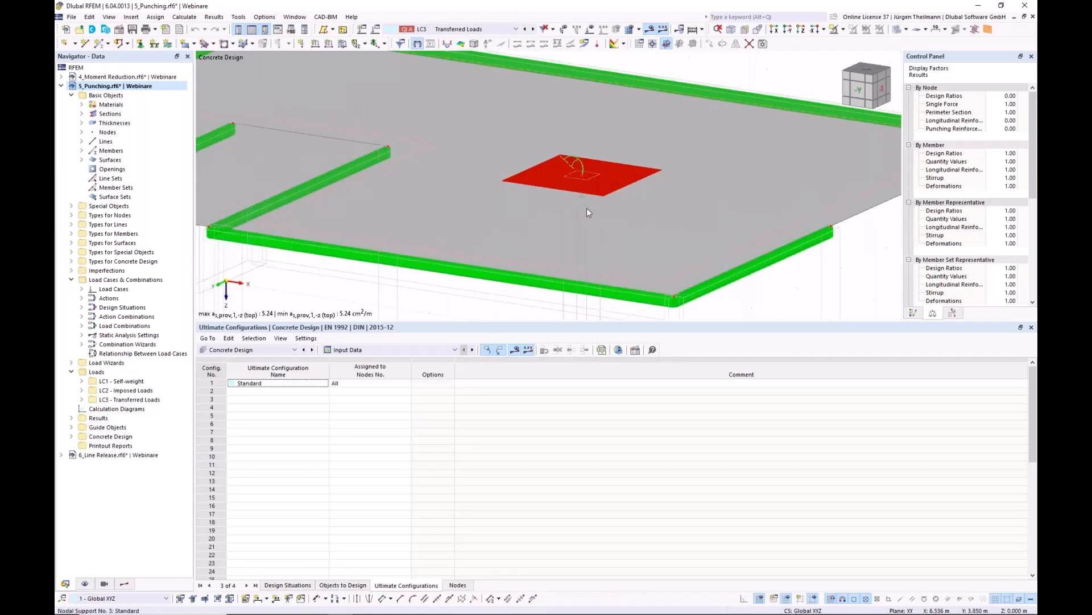
List the concrete design ratios on nodes and shrink the table area to enlarge the model view.
left_click(371, 350)
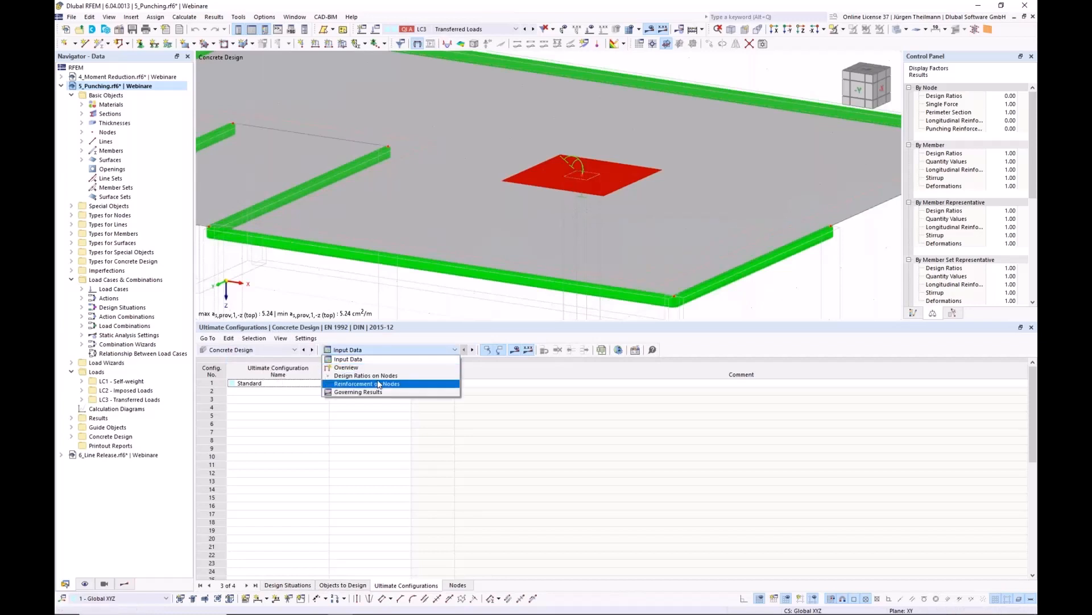
left_click(380, 376)
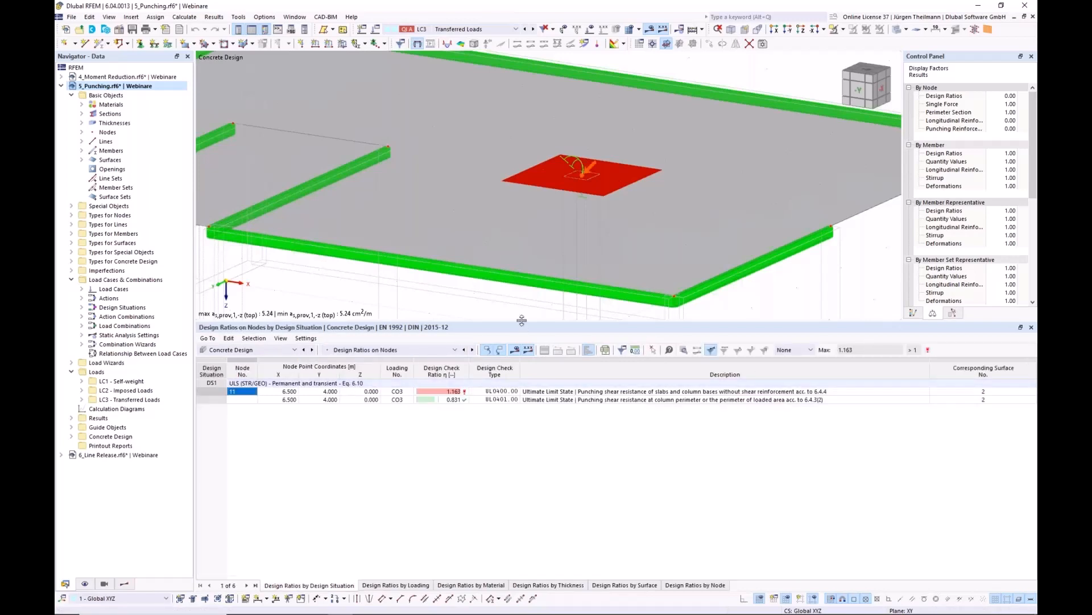
left_click_drag(525, 326, 523, 460)
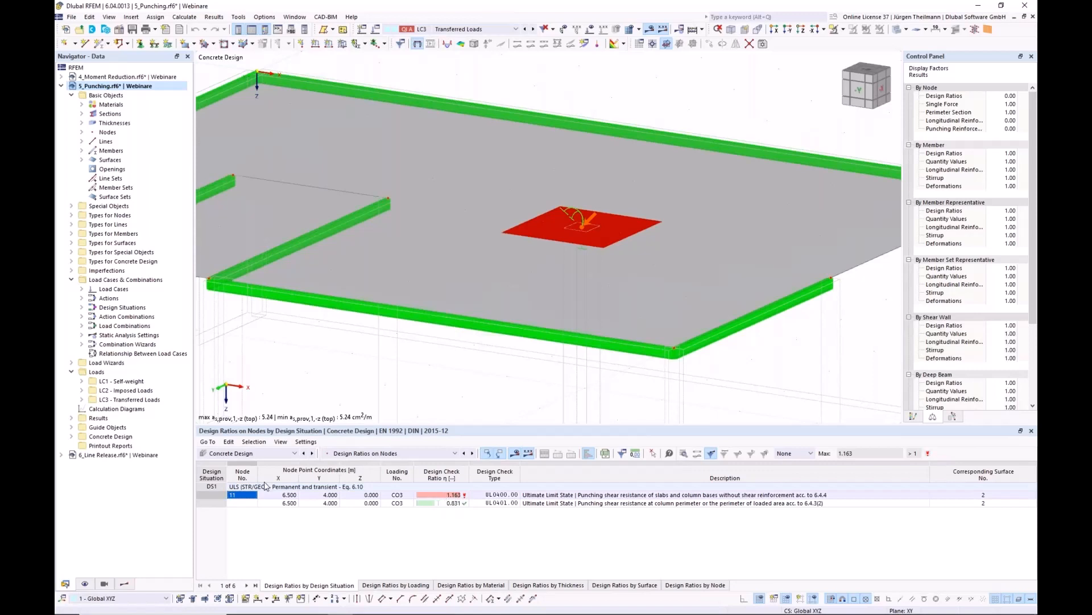
Check the provided longitudinal reinforcement on nodes for different top and bottom directions, returning to direction 1 at the top (-z).
left_click(124, 585)
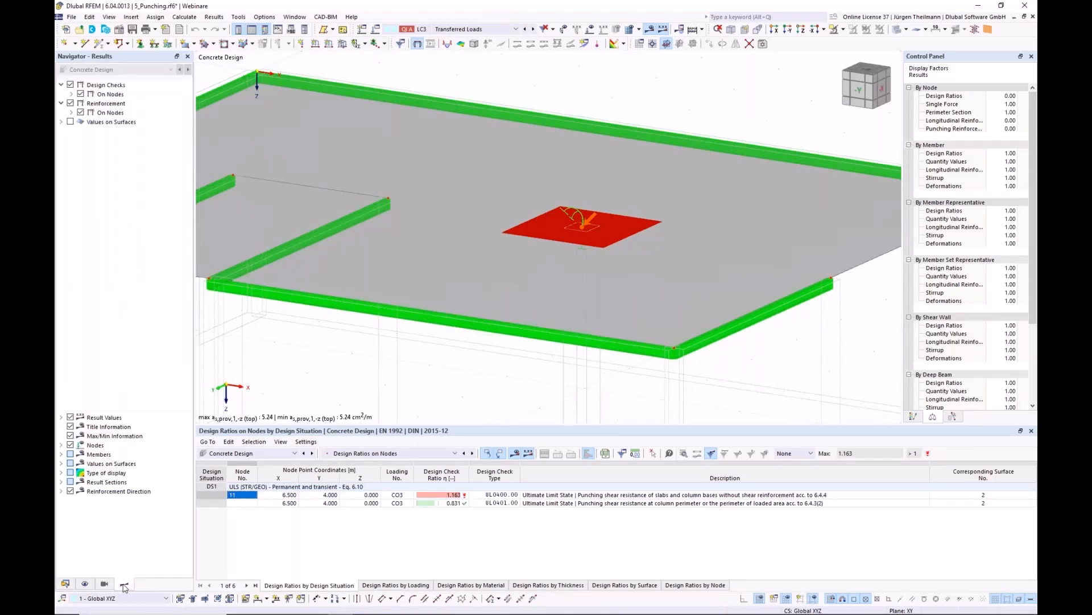
left_click(71, 113)
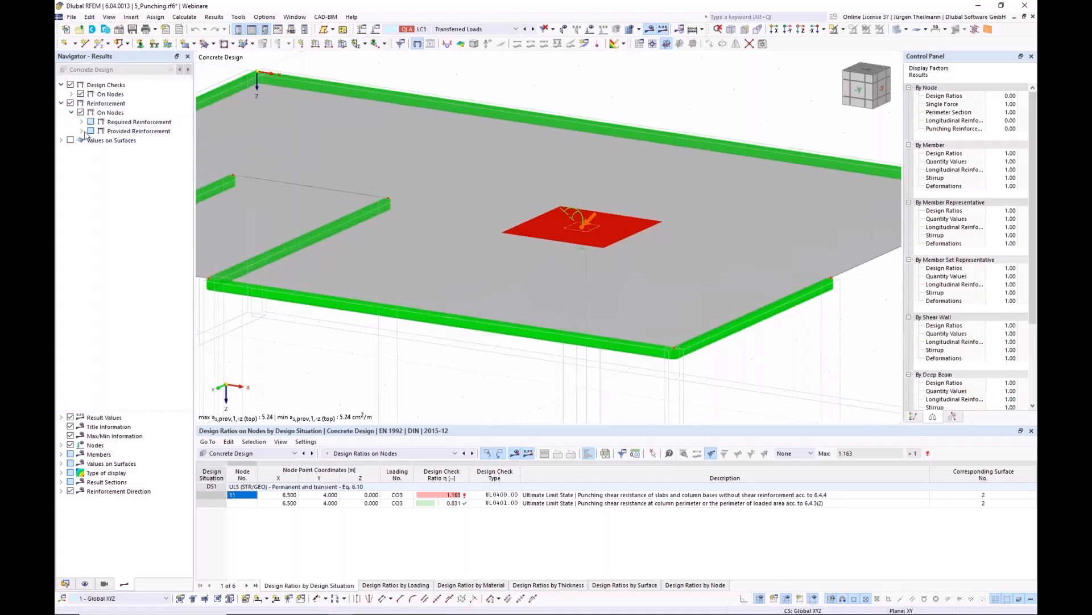
left_click(81, 132)
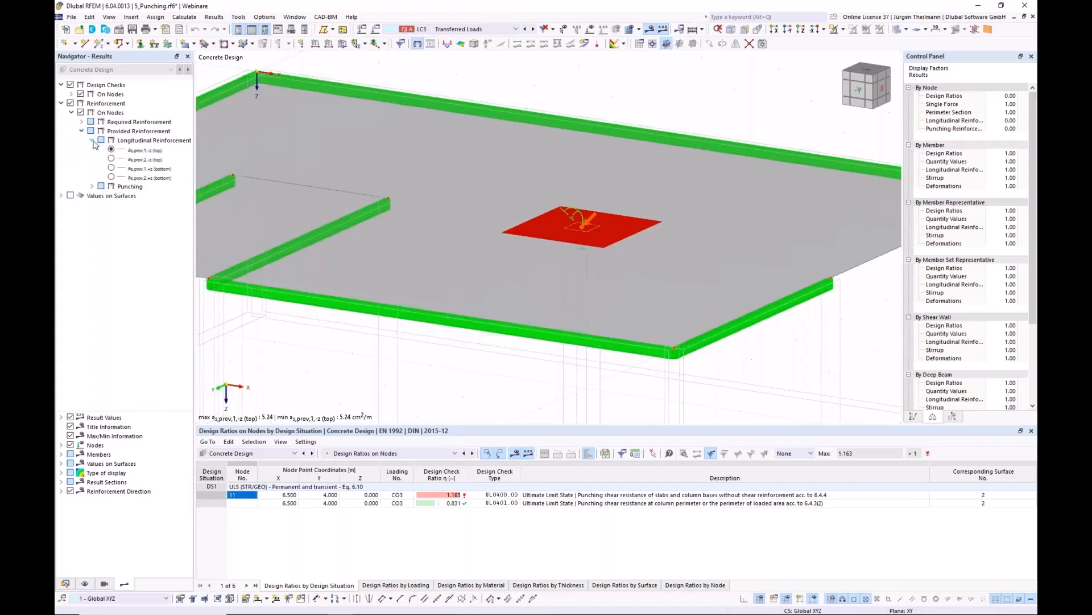
left_click(111, 158)
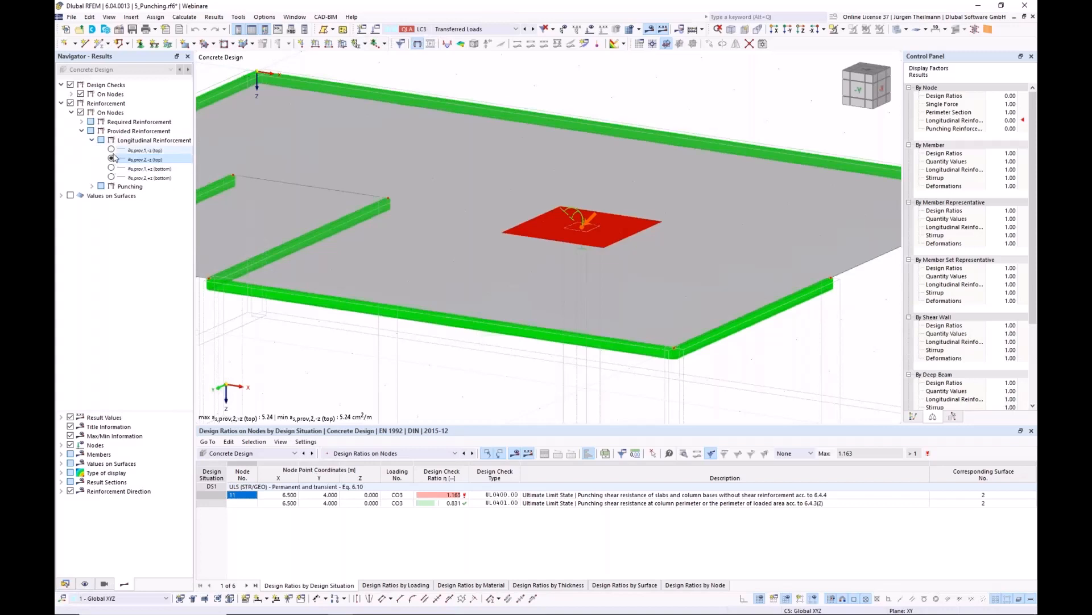
left_click(111, 177)
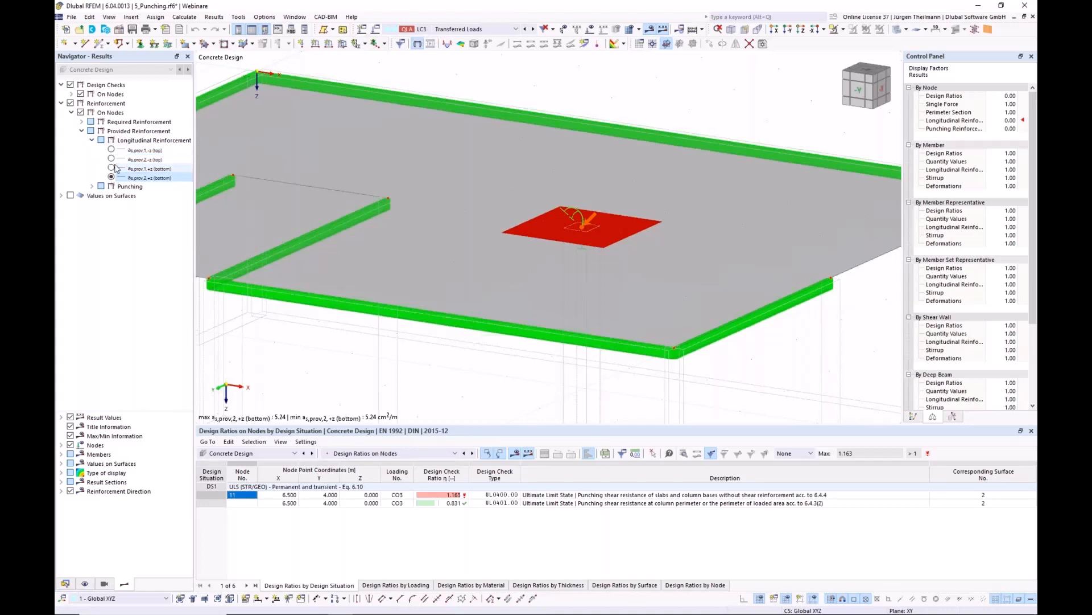
left_click(112, 150)
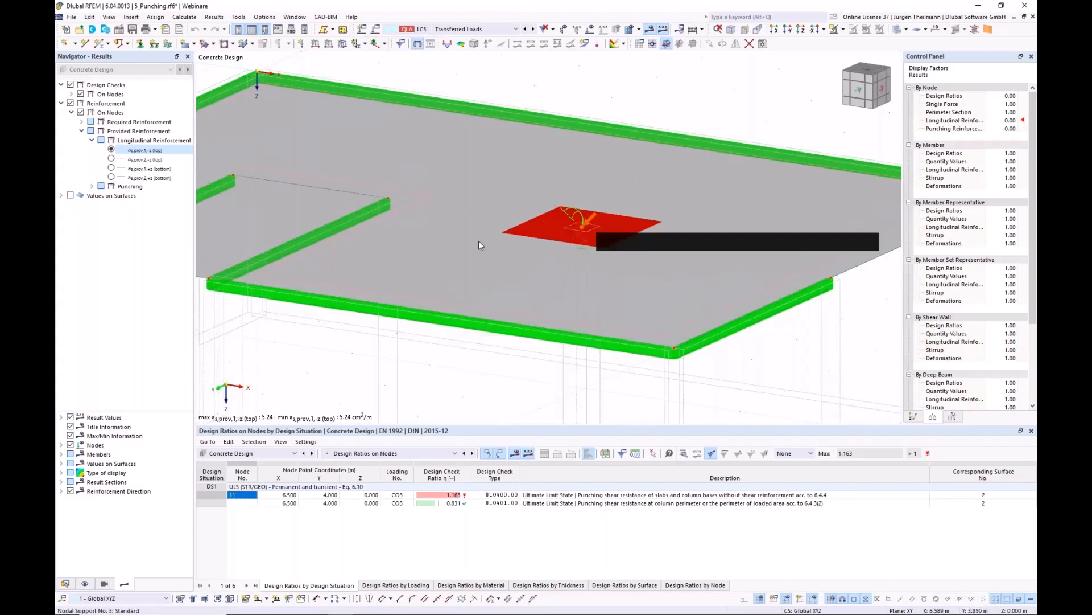
Add a new surface reinforcement to slab surface 2 with the Free Rectangular location type.
double_click(425, 213)
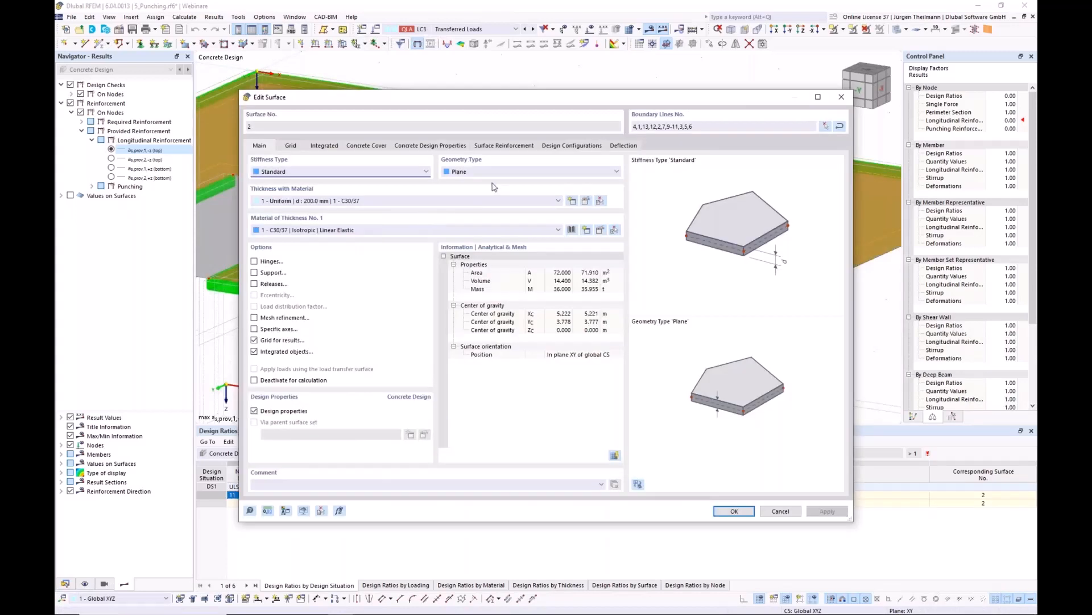
left_click(505, 145)
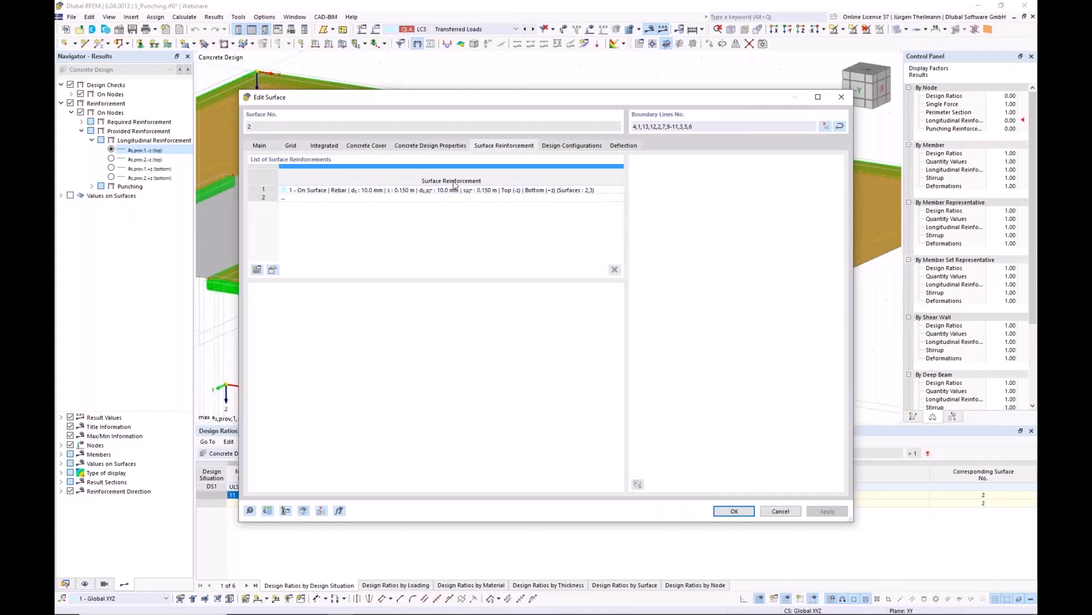
left_click(291, 192)
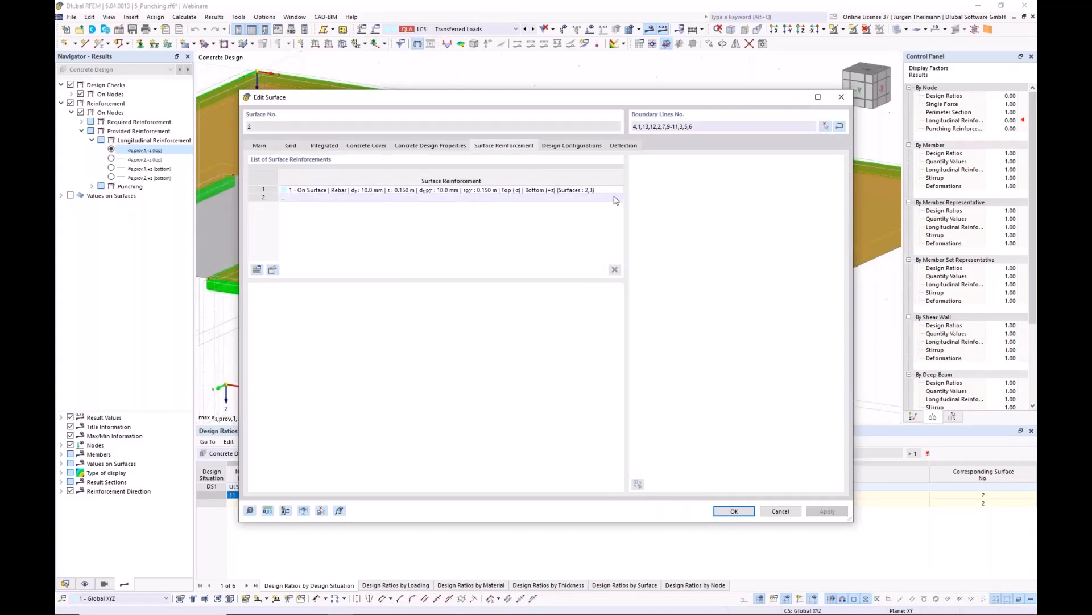
left_click(267, 189)
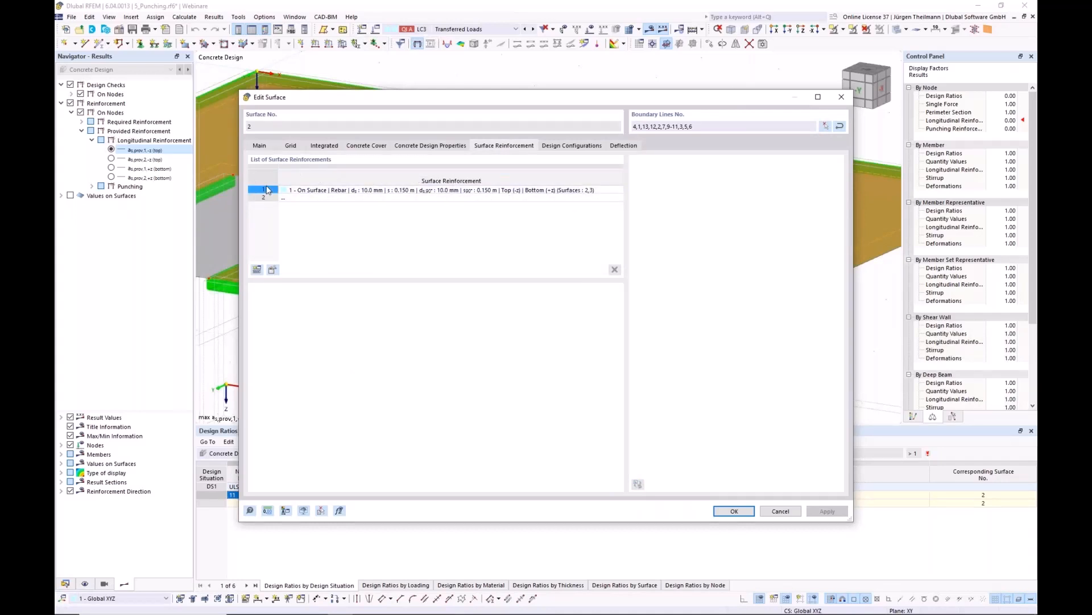
left_click(256, 271)
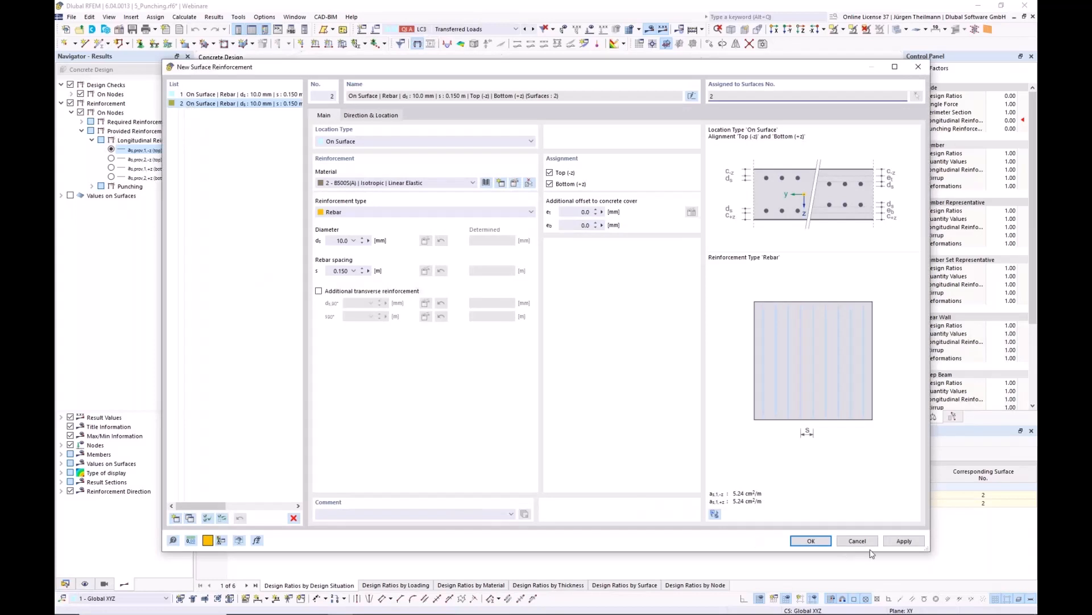
left_click(857, 541)
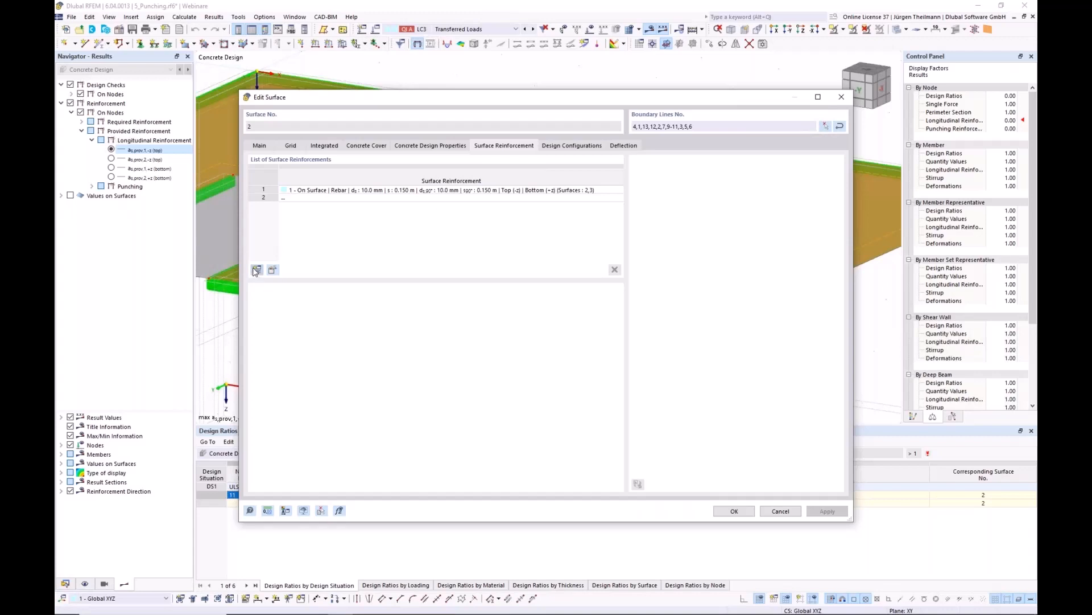
left_click(257, 270)
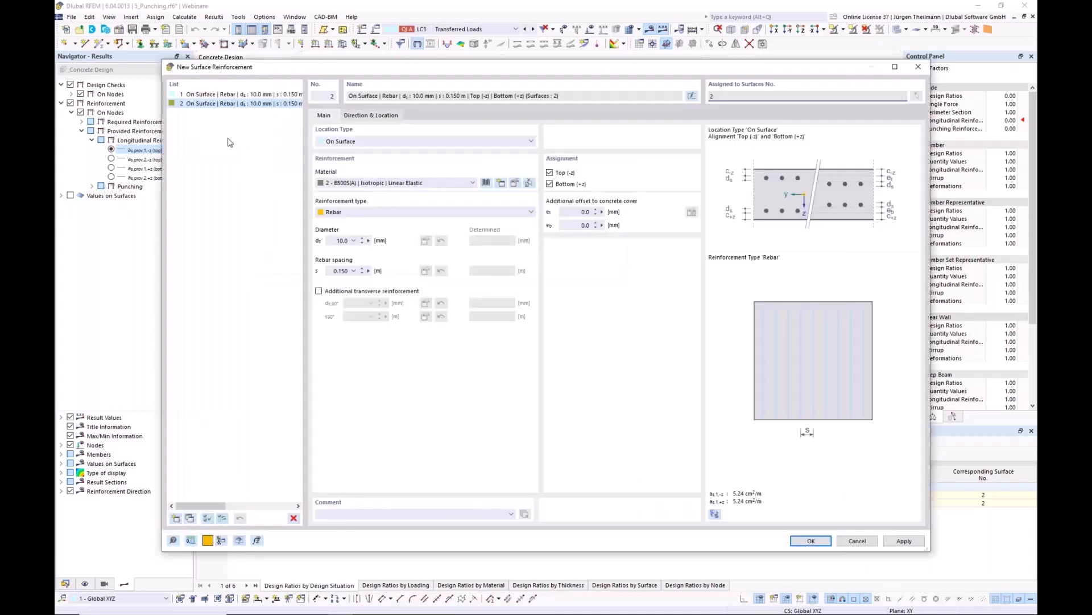
left_click(350, 141)
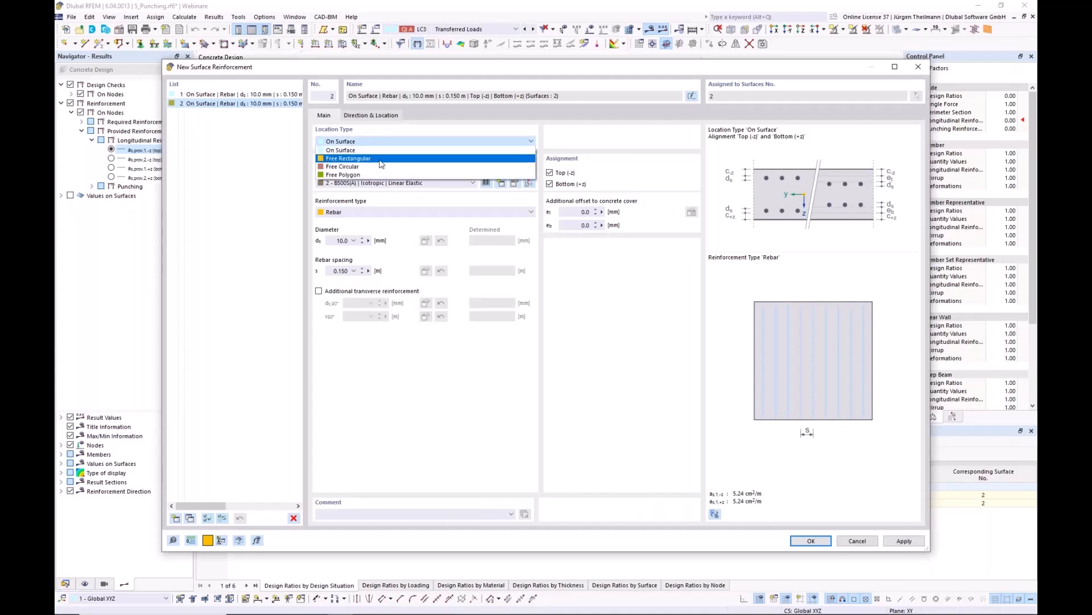
left_click(327, 159)
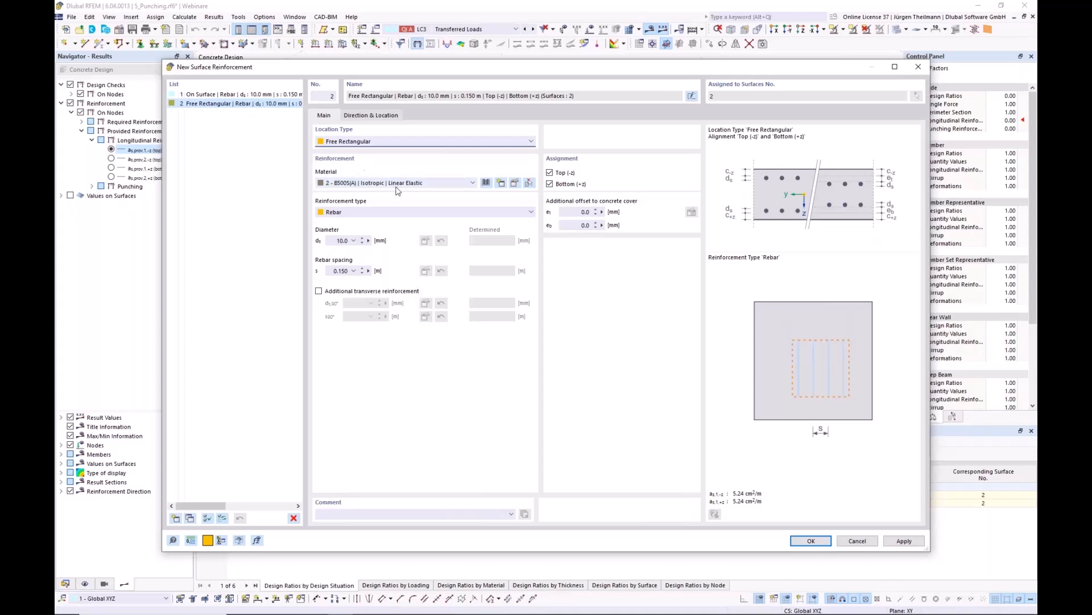
Set the rebar to 8 mm diameter at 0.100 m spacing and add transverse reinforcement of 8 mm at 0.100 m.
left_click(336, 240)
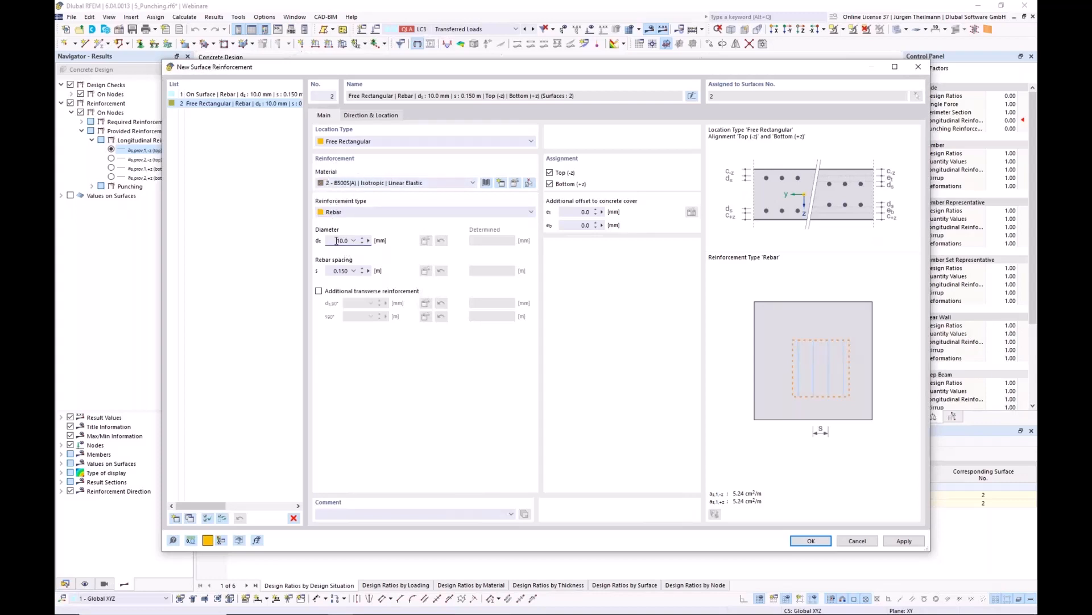
scroll(336, 241, "down", 1)
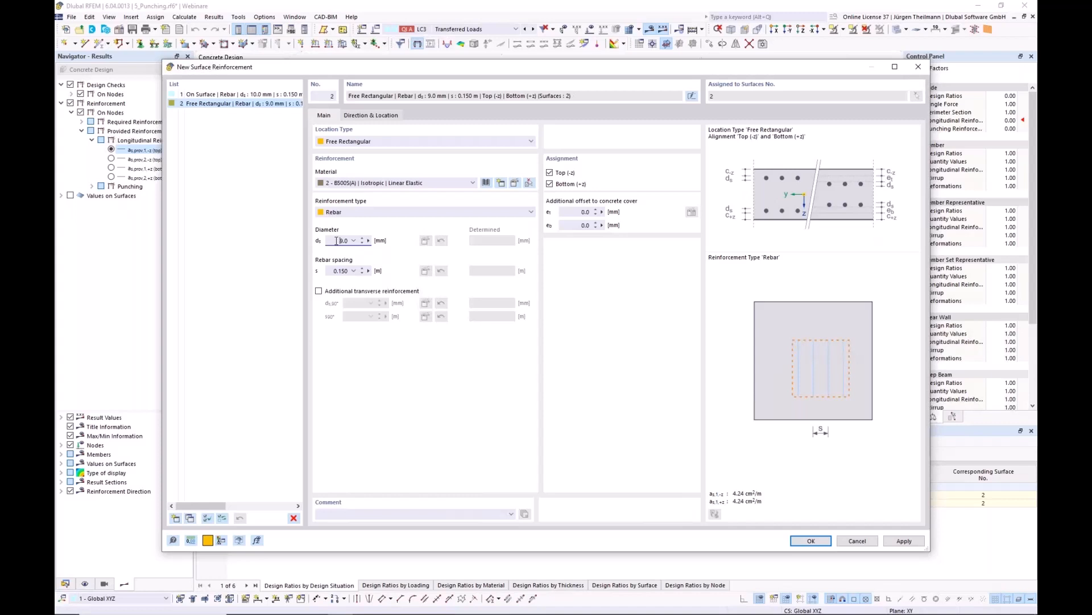
left_click(341, 271)
left_click(319, 291)
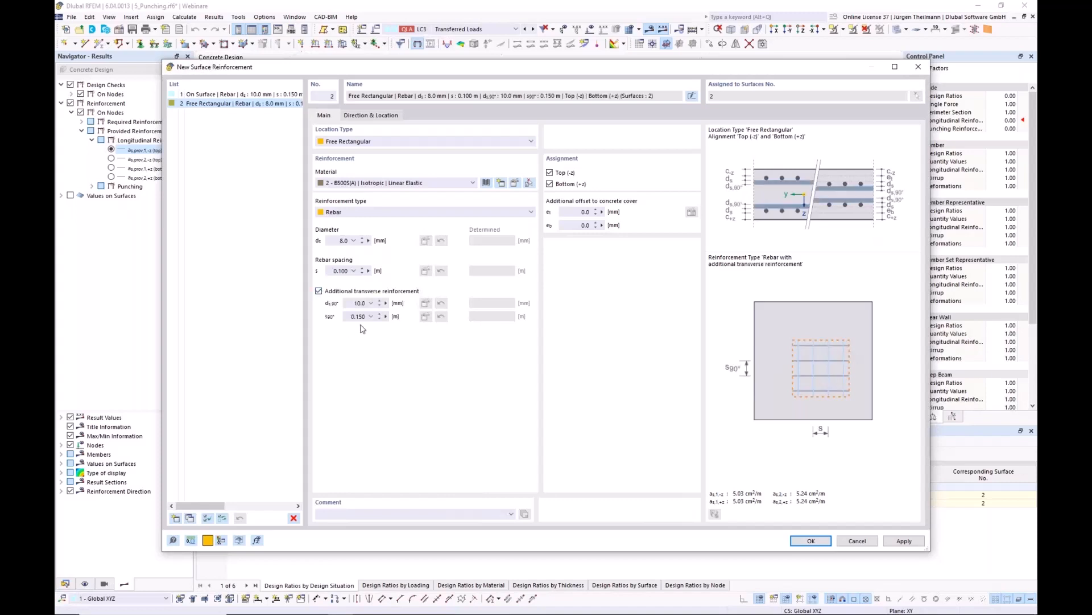
scroll(357, 302, "down", 1)
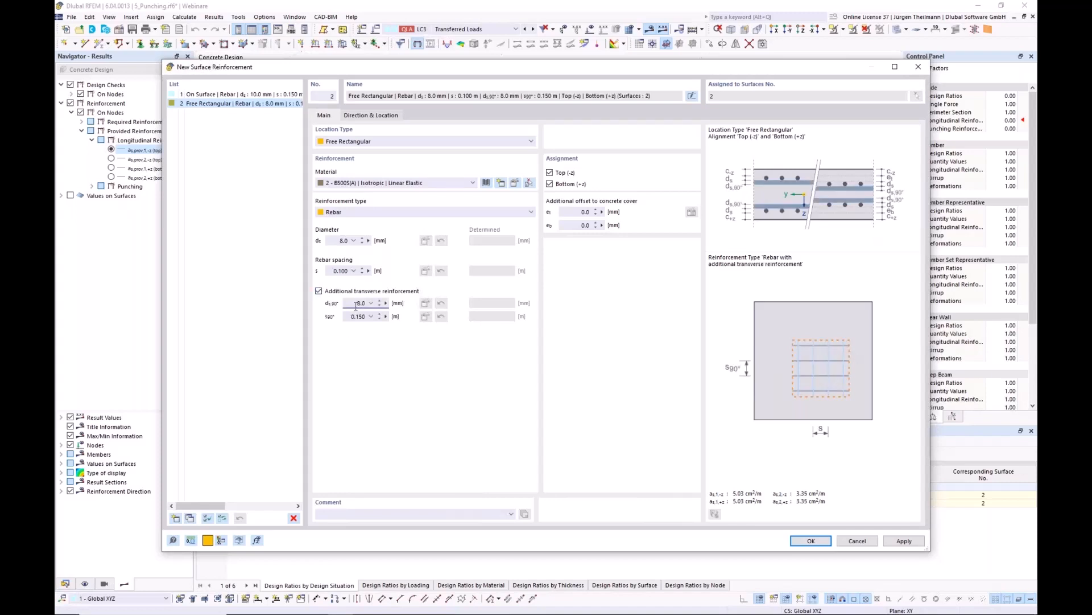
left_click(361, 318)
scroll(362, 318, "down", 1)
left_click(352, 303)
Define the reinforcement rectangle by center and sides, centered on node 11 with 1.000 m sides, and accept deleting the concrete design results.
left_click(365, 116)
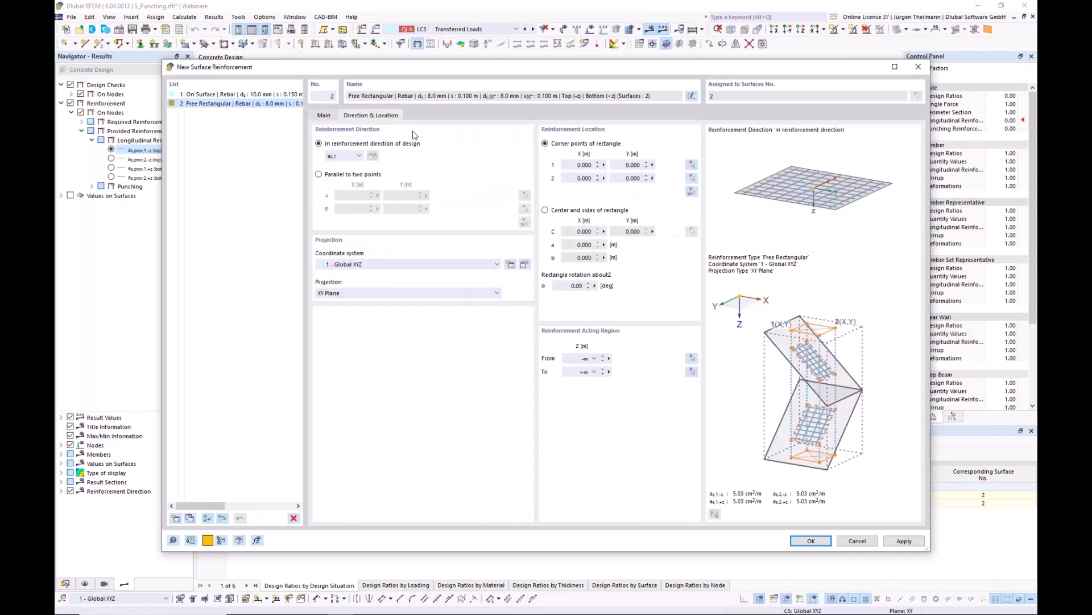
left_click(545, 210)
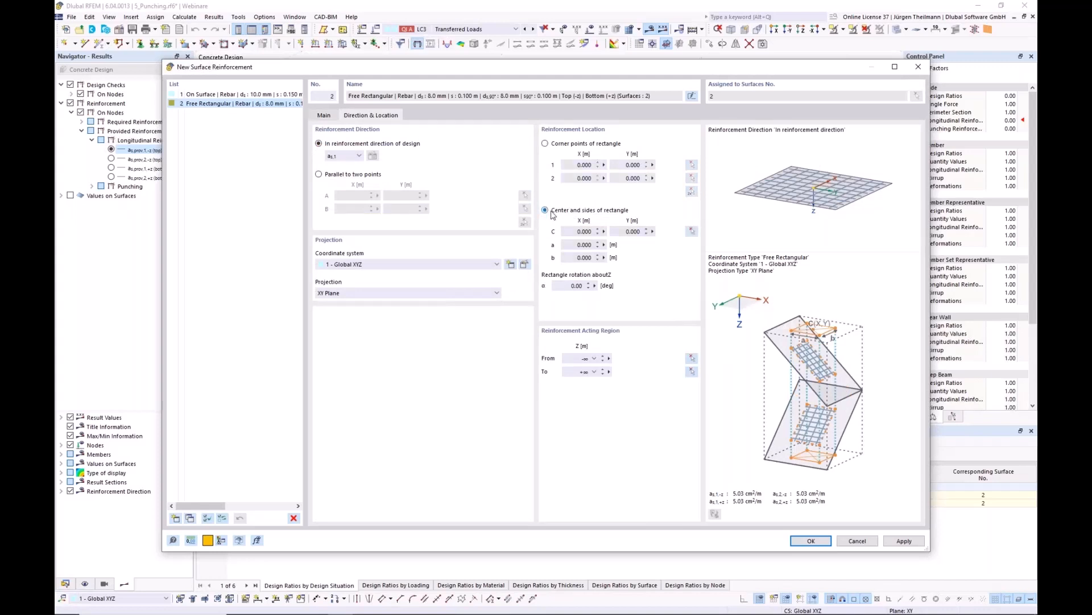
left_click(692, 232)
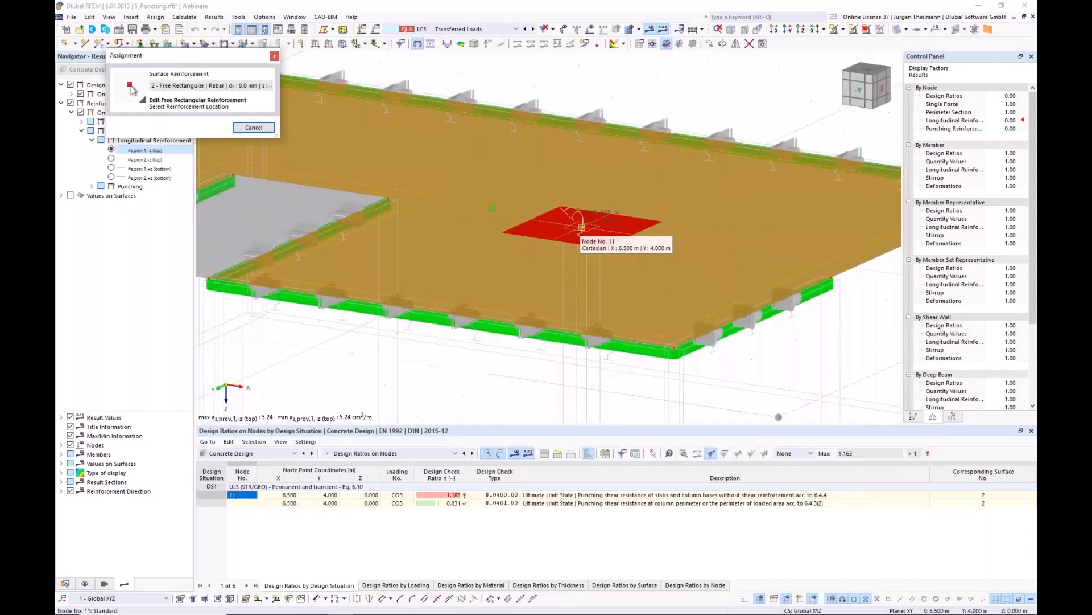
left_click(582, 227)
left_click(570, 244)
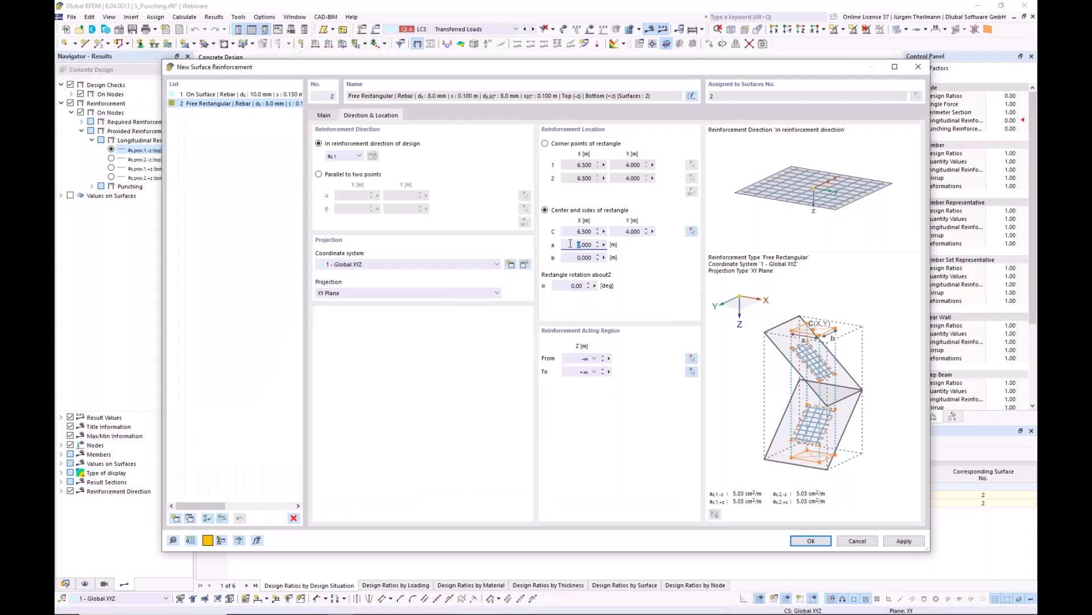
left_click(569, 257)
key("Tab")
left_click(824, 542)
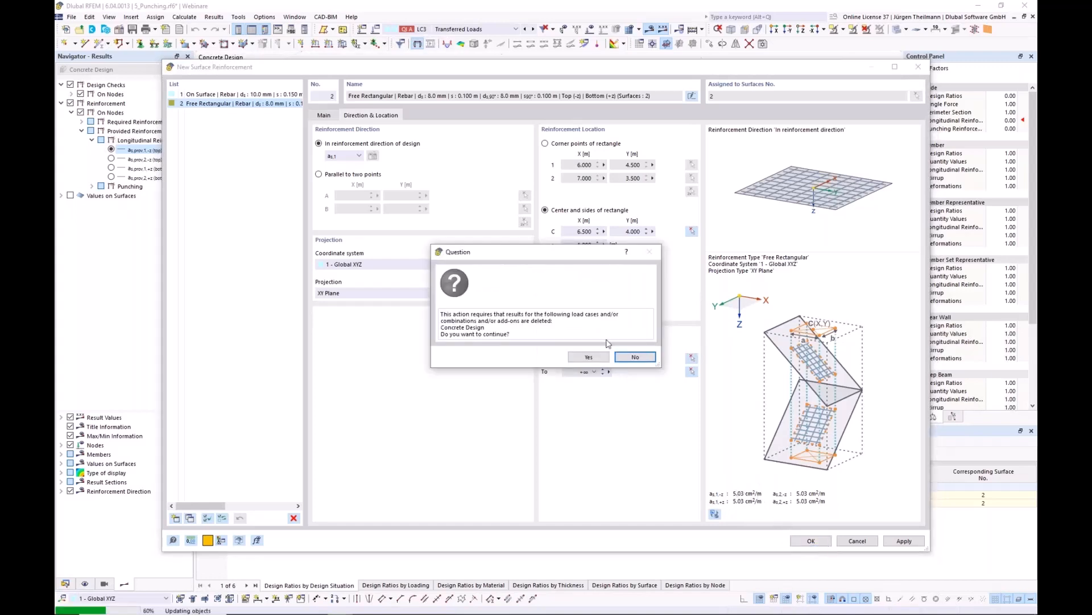
left_click(593, 359)
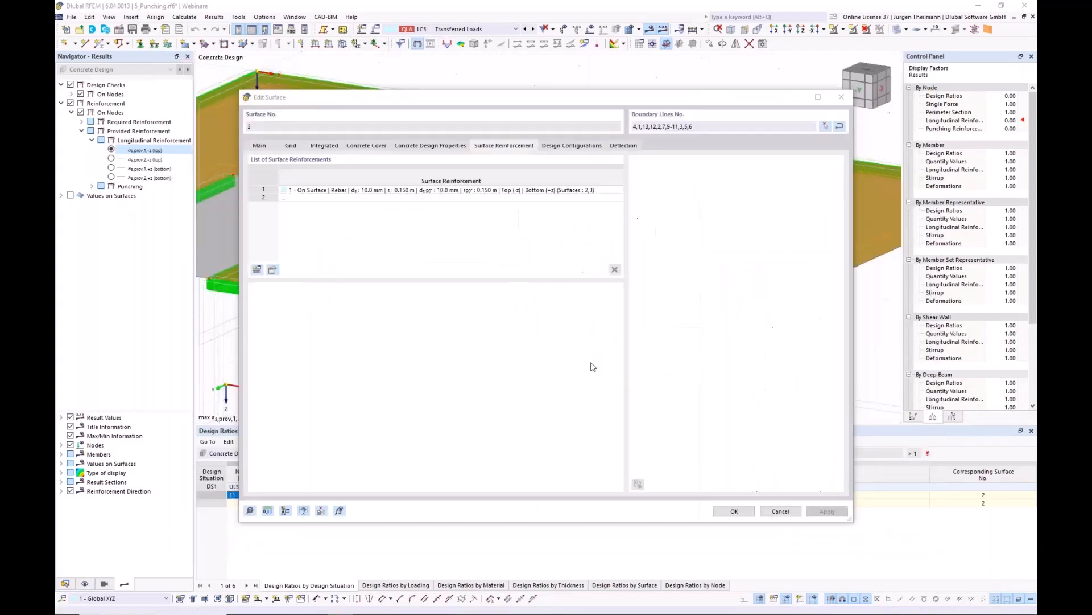
left_click(735, 511)
Recalculate the concrete design and examine the provided longitudinal reinforcement inside the critical section in the UL0400 punching check details.
left_click(514, 453)
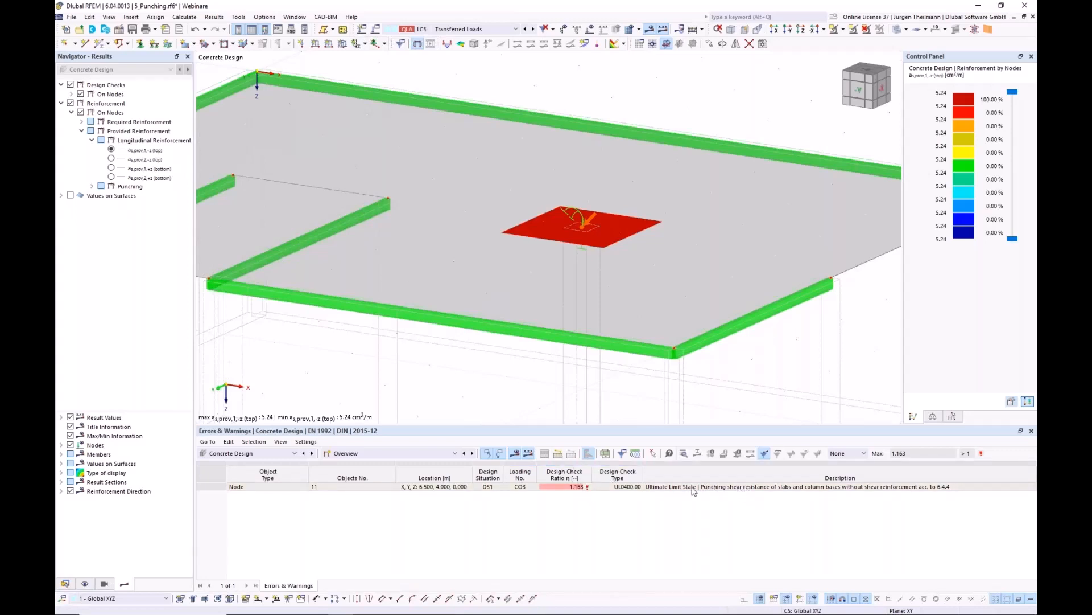
left_click(768, 488)
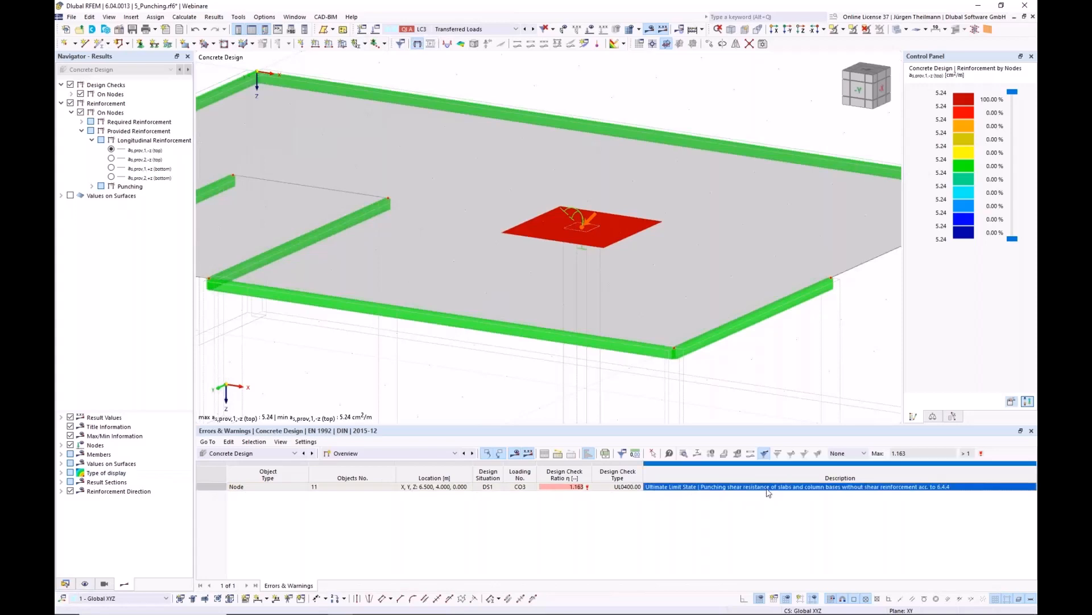
double_click(769, 489)
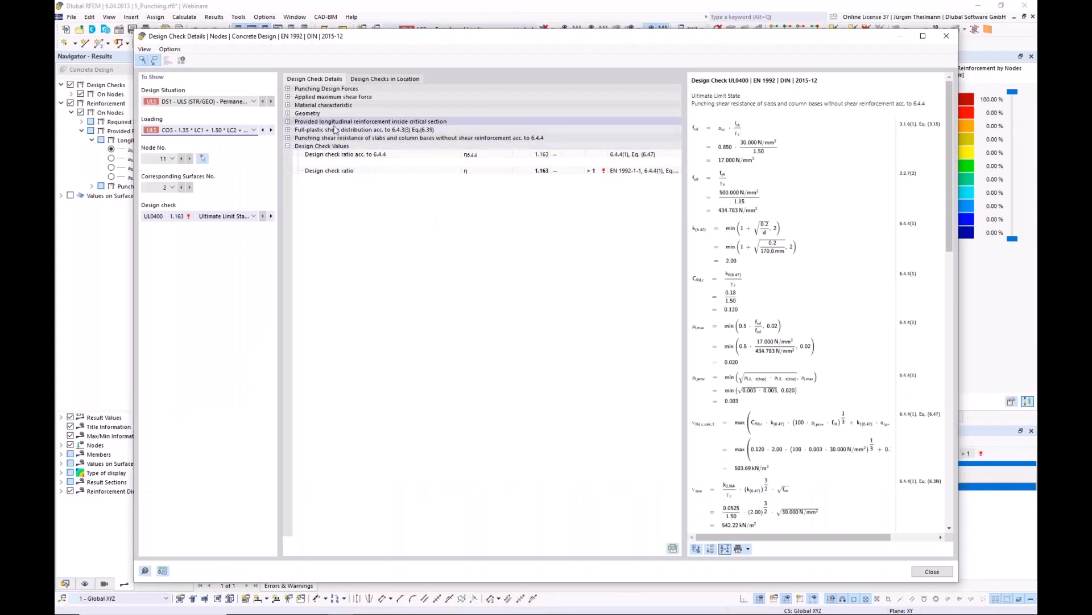
left_click(288, 124)
left_click(289, 123)
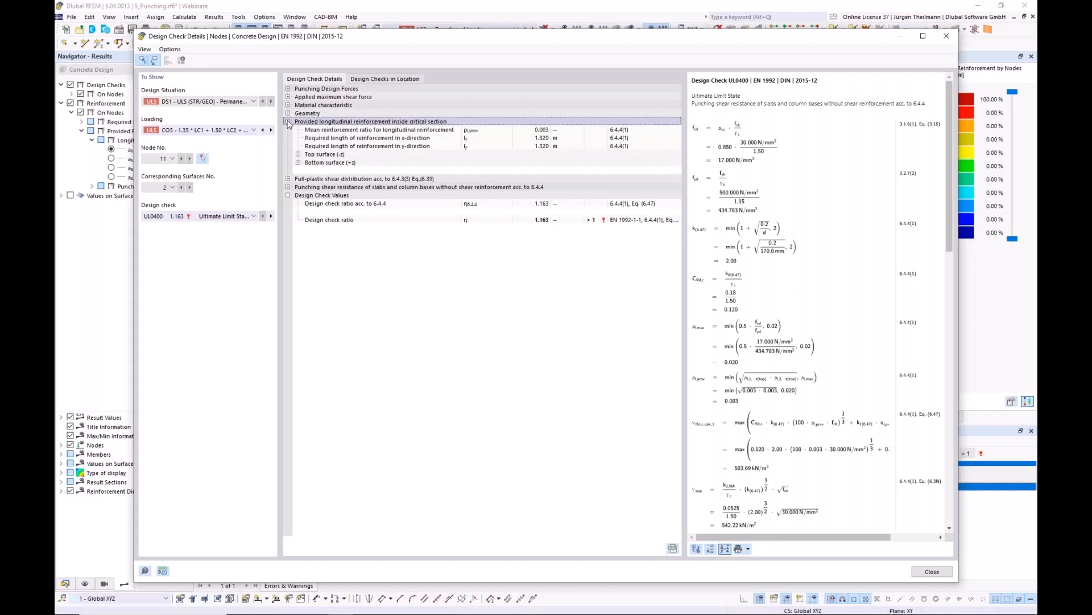
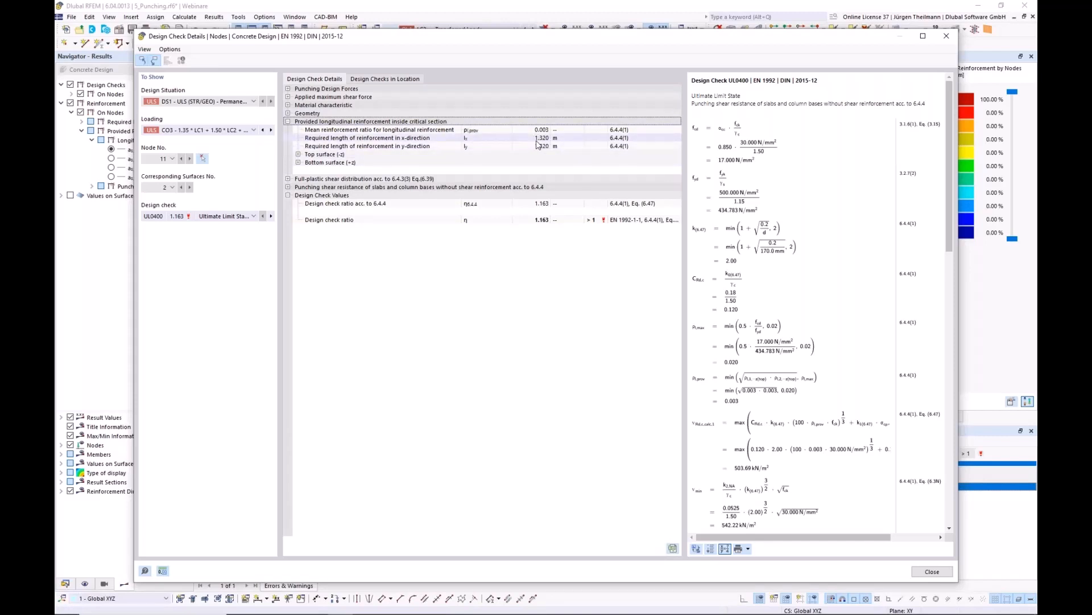
left_click(932, 571)
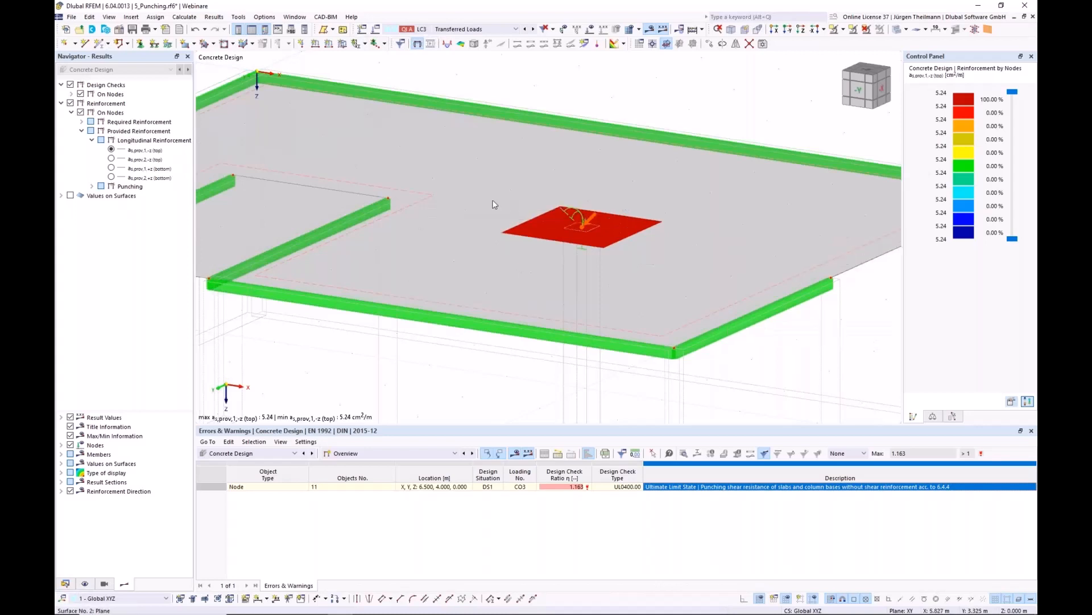
Set sides a and b of surface 2's free rectangular reinforcement to 1.350 m and accept deleting the concrete design results.
double_click(431, 202)
left_click(504, 145)
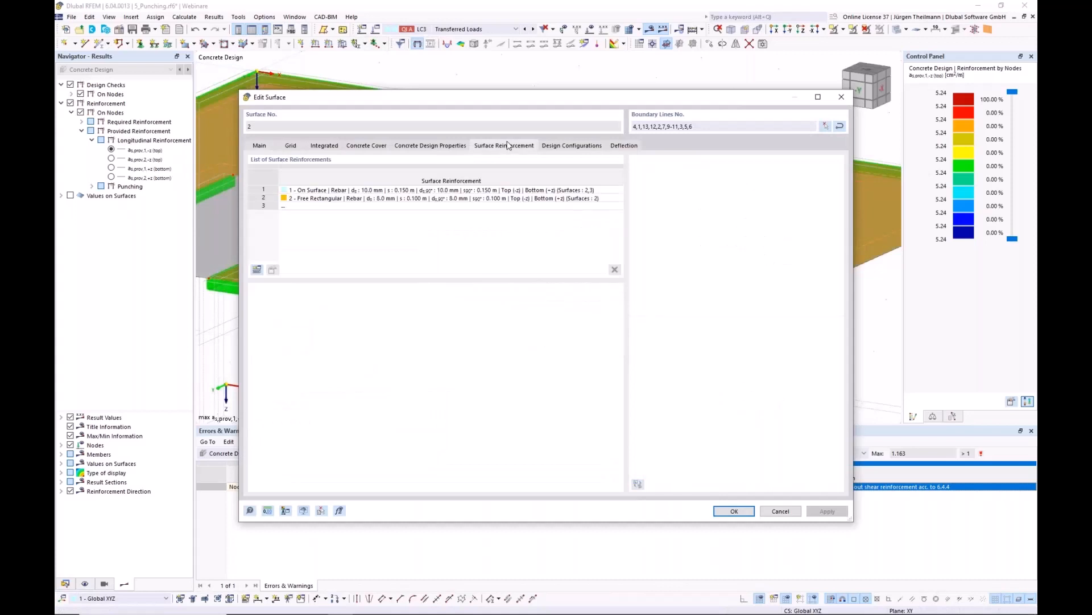
left_click(290, 199)
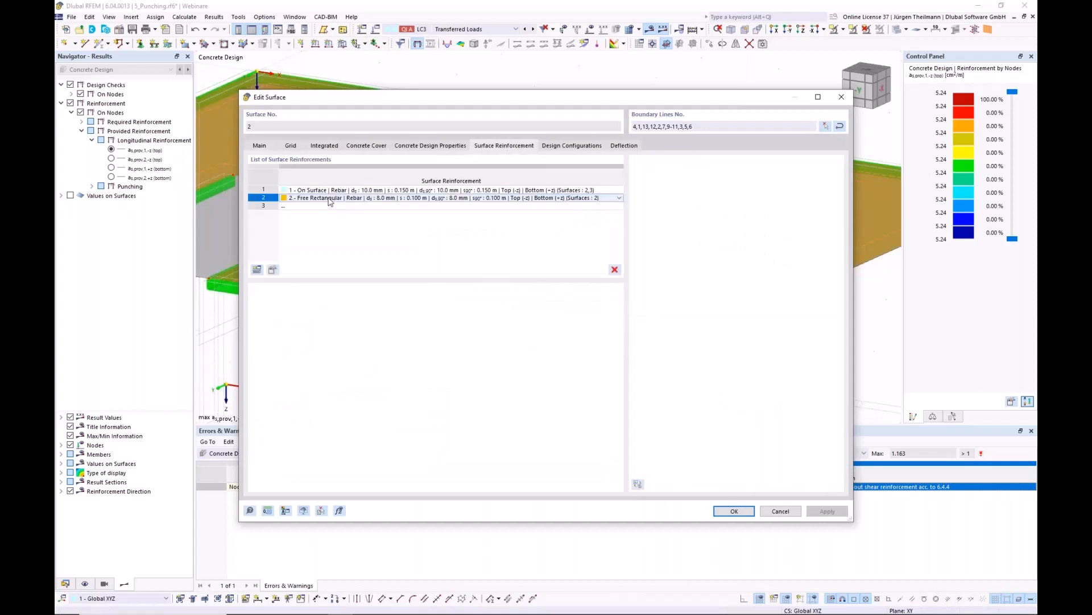
left_click(272, 271)
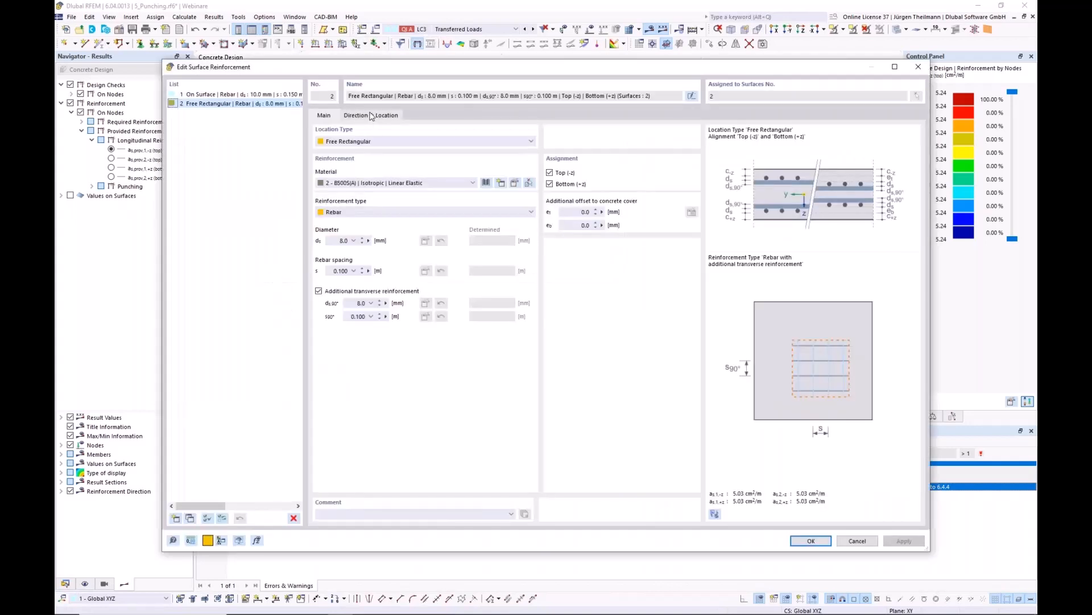
left_click(371, 115)
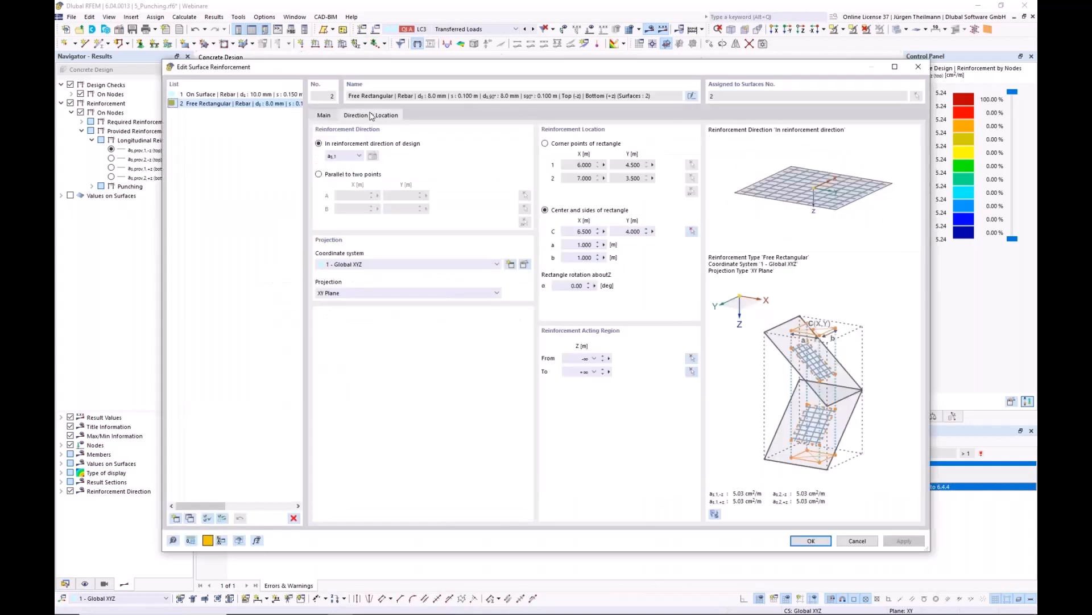
left_click(582, 244)
type("35")
key("Tab")
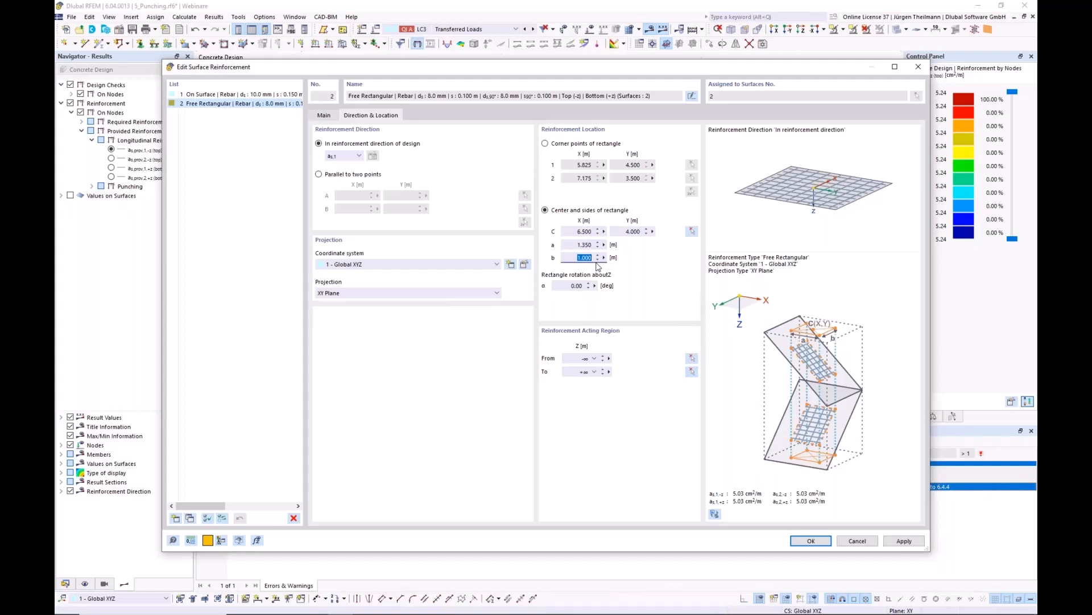
type("1.35")
key("Tab")
left_click(805, 545)
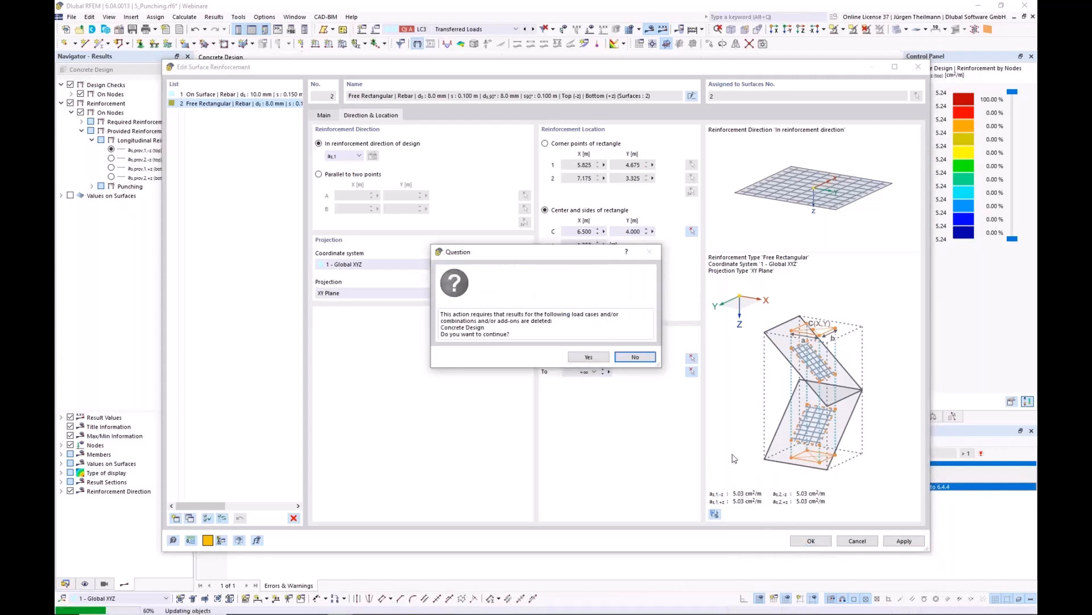
left_click(584, 358)
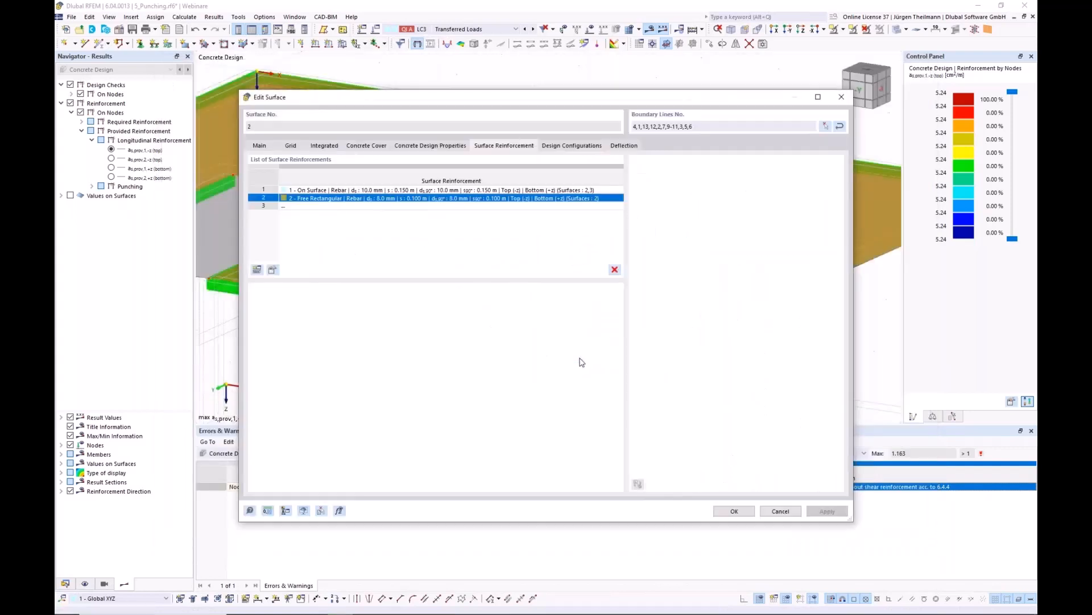
left_click(749, 515)
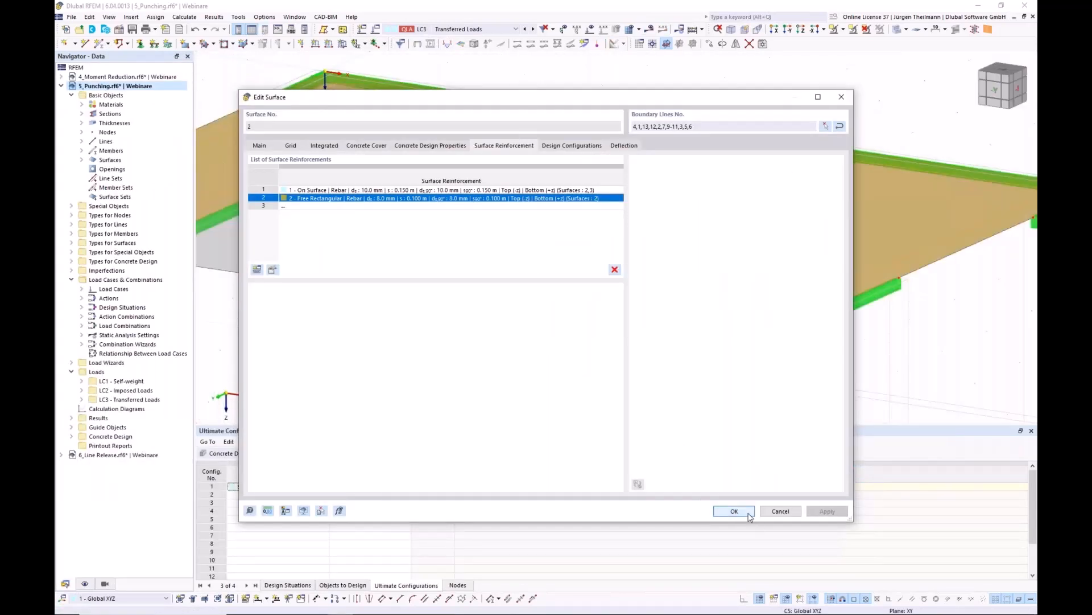
Recalculate the concrete design and switch on the grid line display across the slab surface.
left_click(515, 454)
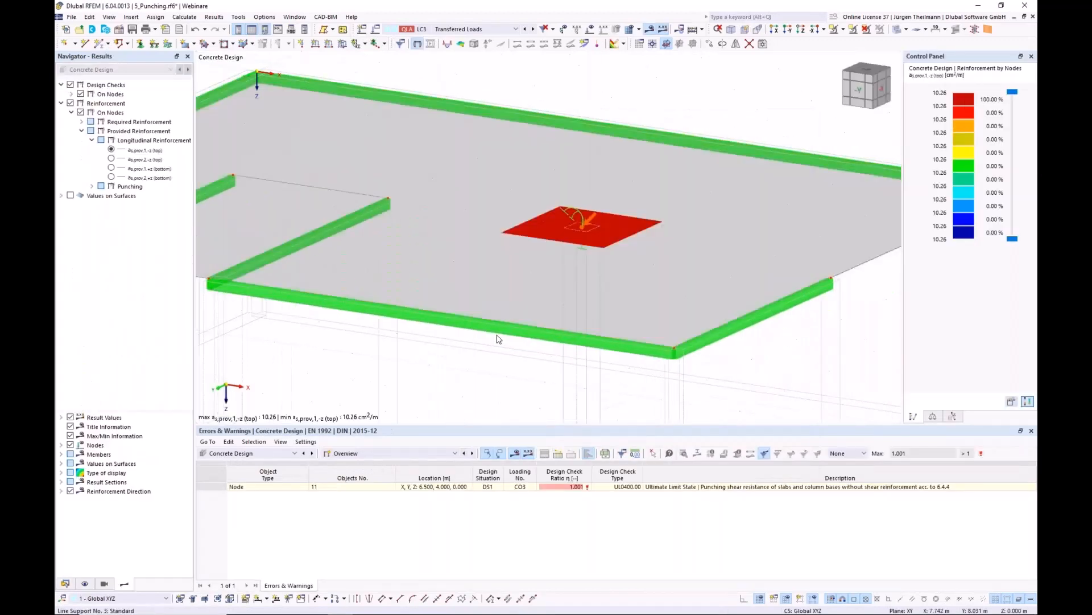
left_click(499, 339)
left_click(628, 28)
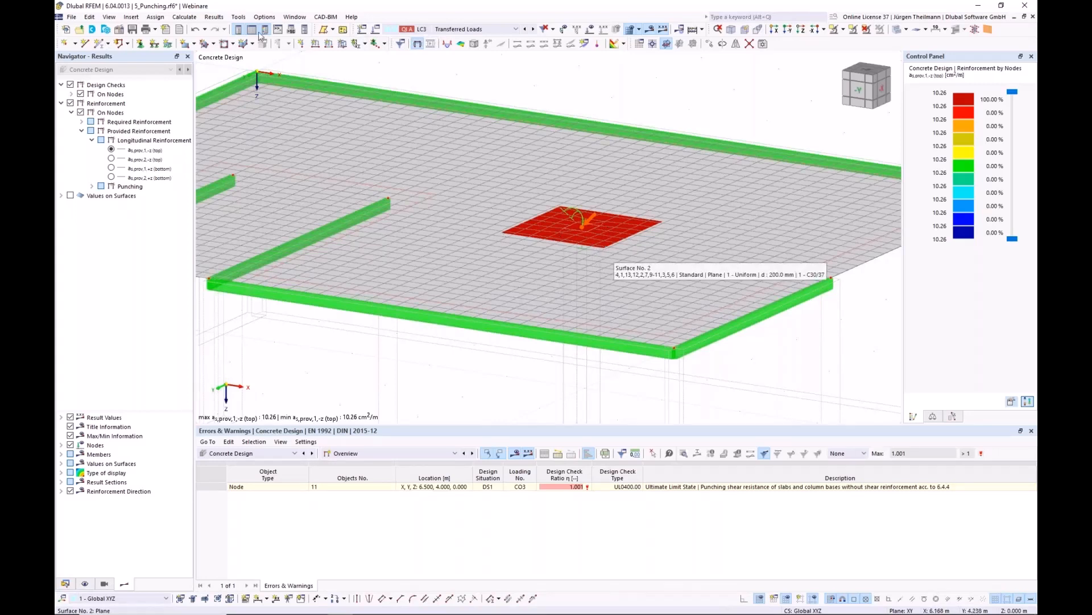
Set the target length of finite elements to 1 m in the mesh settings and recalculate the concrete design.
left_click(184, 17)
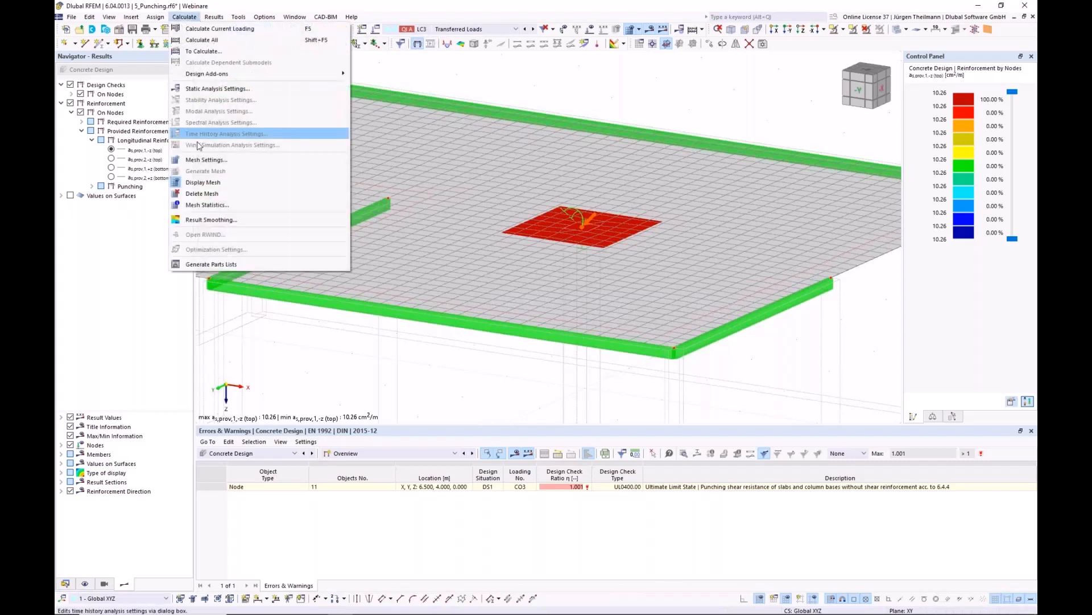
left_click(207, 160)
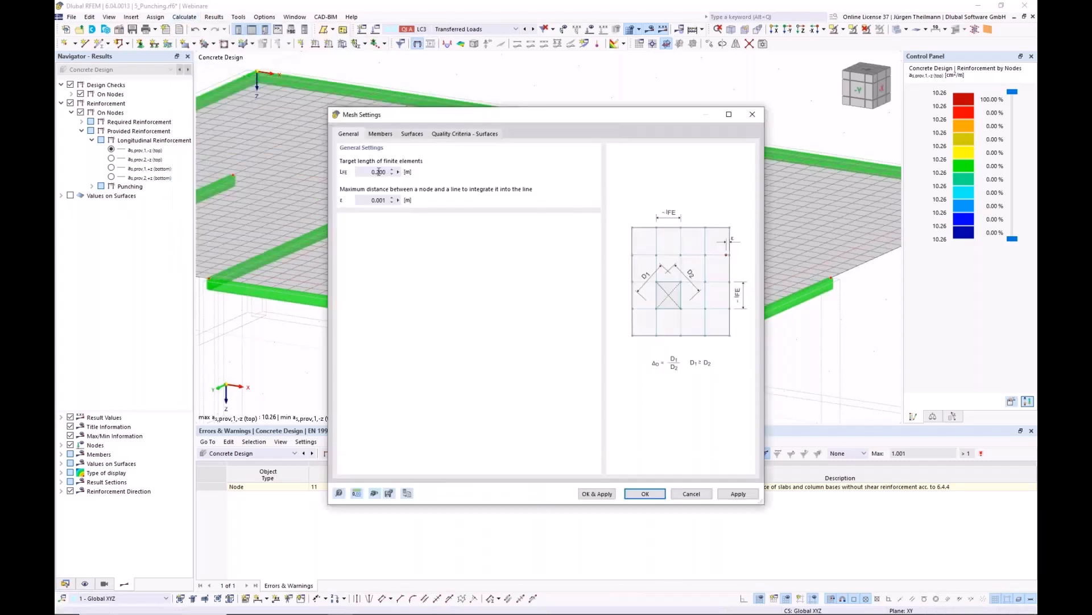
double_click(378, 171)
type("1")
key("Tab")
left_click(656, 496)
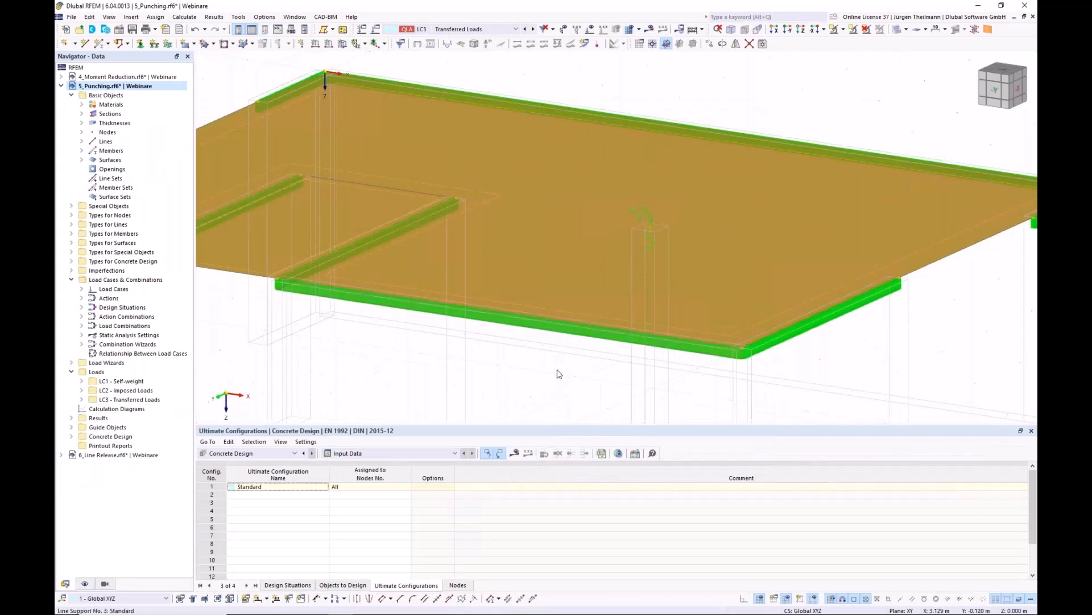
left_click(515, 452)
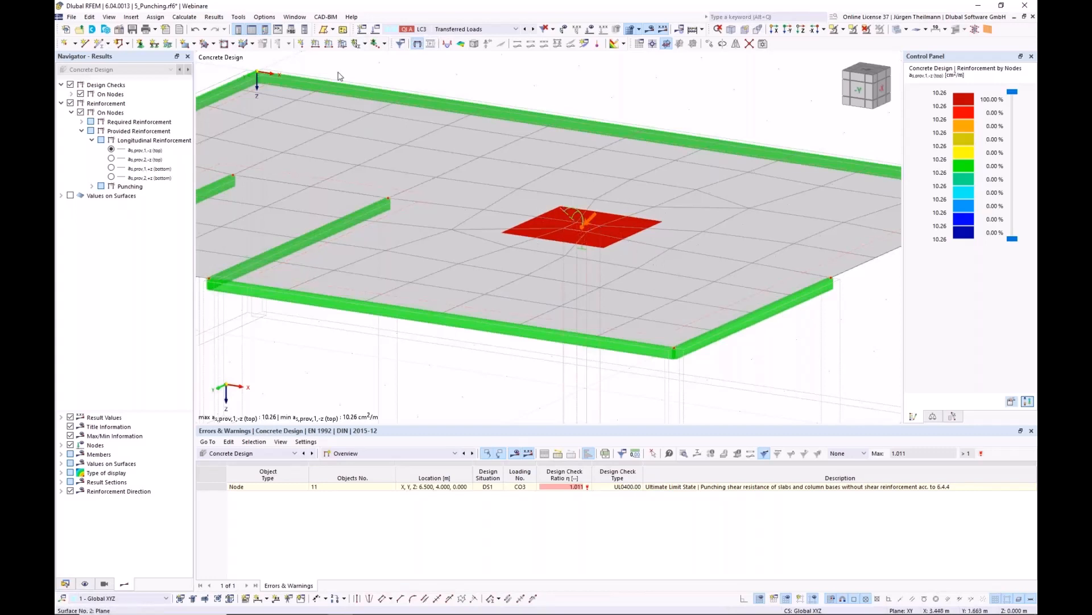
Switch to the 6_Line Release model and bring its slab into view.
left_click(65, 583)
left_click(62, 86)
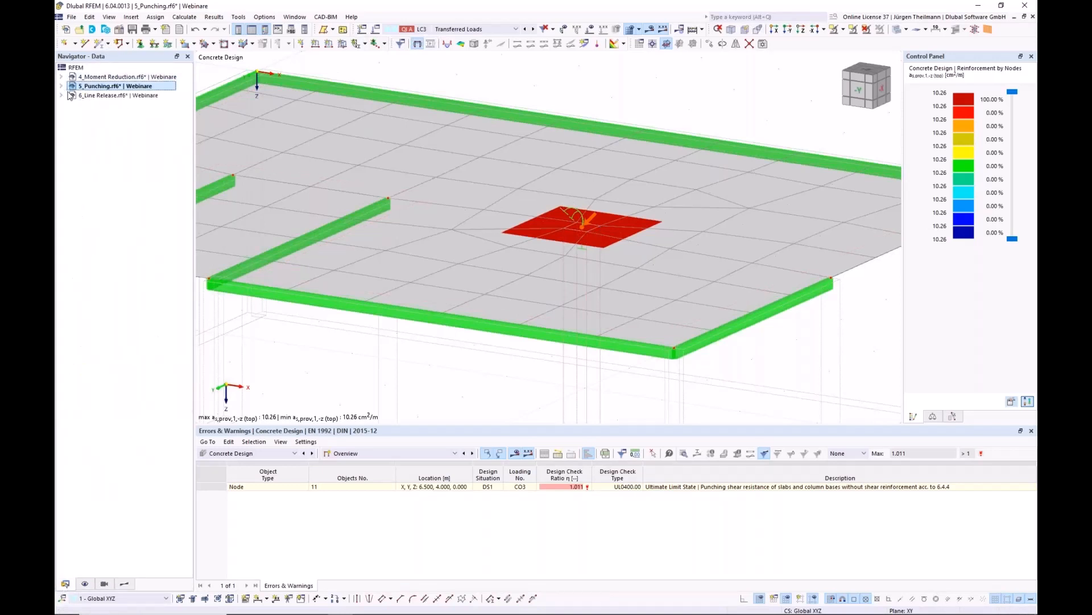
double_click(84, 96)
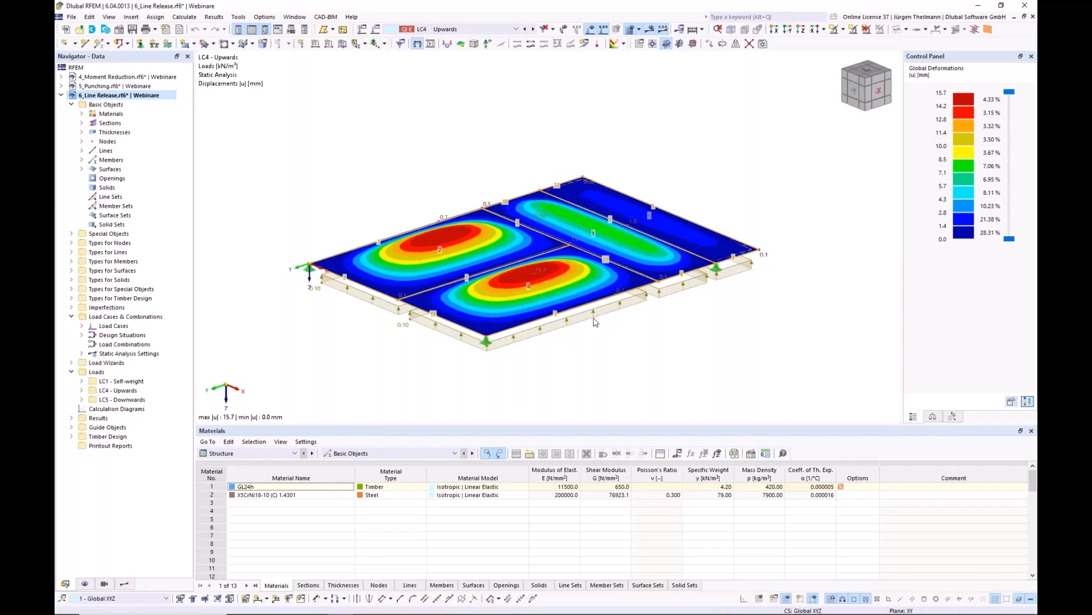
middle_click_drag(723, 327, 731, 306)
left_click(719, 322)
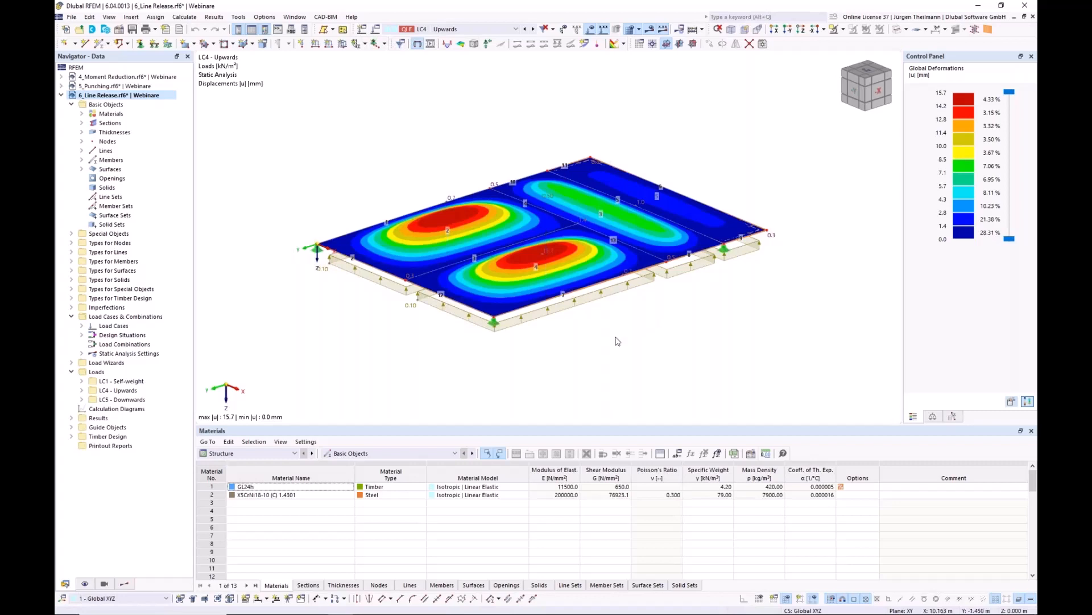
Hide the results, examine the frame and panels in the transparent model display, and return to the wireframe display.
left_click(651, 30)
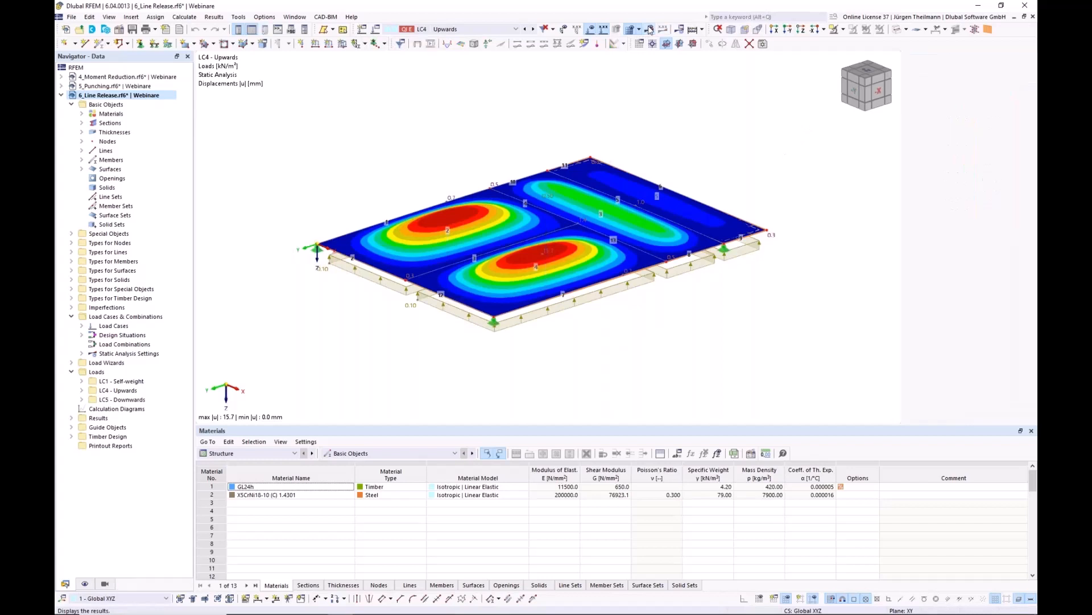
left_click(906, 29)
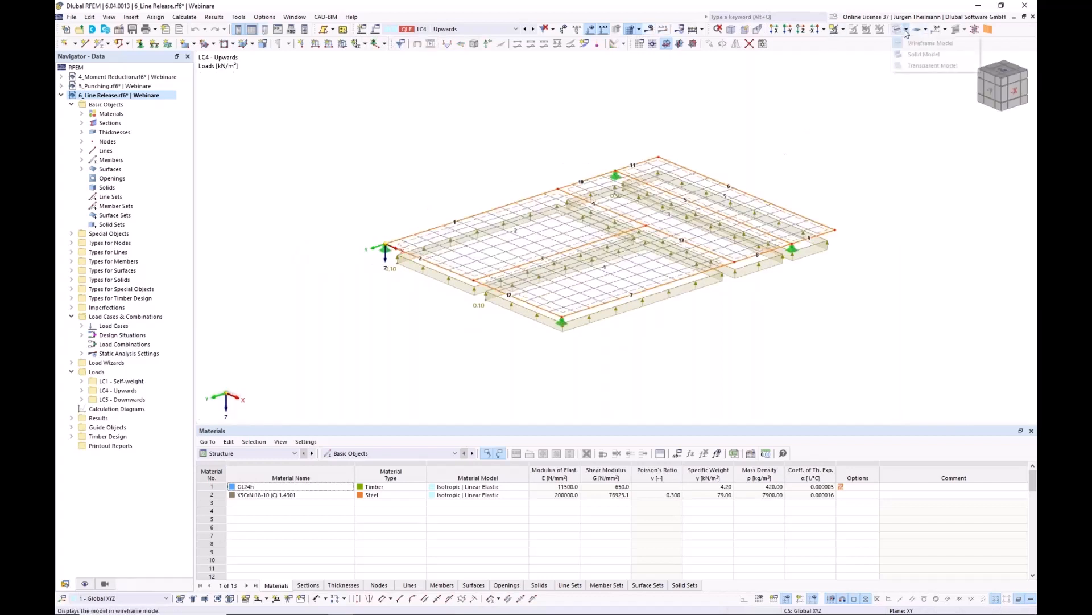
left_click(922, 67)
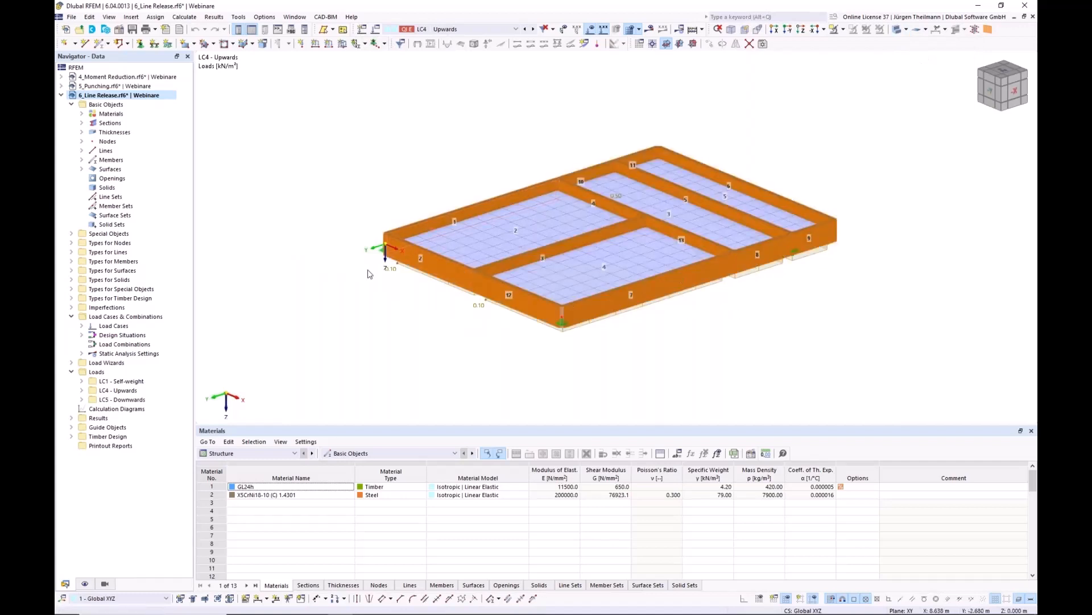
middle_click_drag(820, 310, 770, 307)
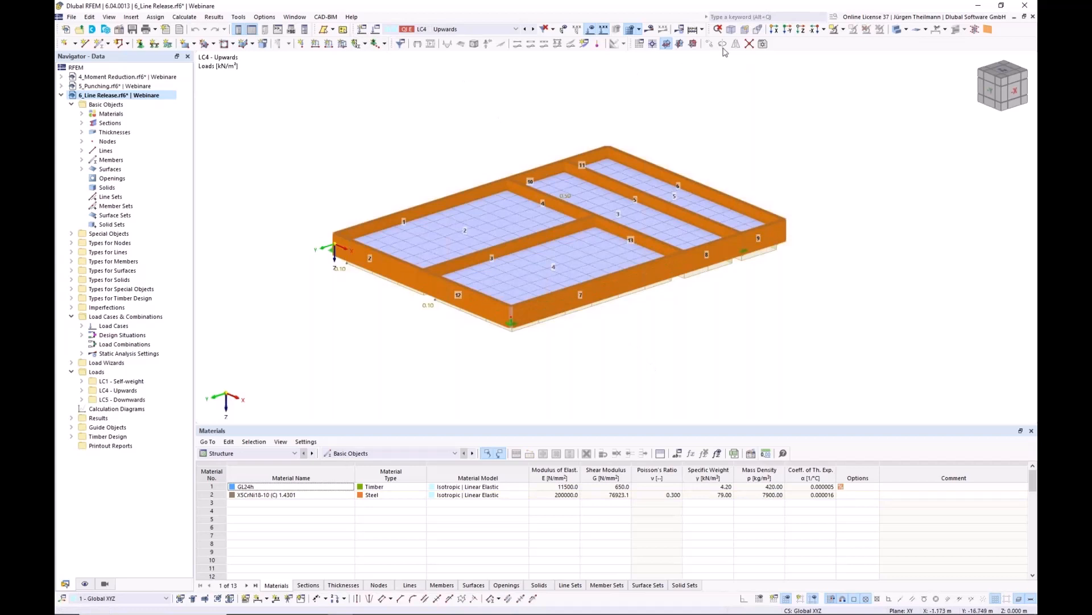
left_click(898, 29)
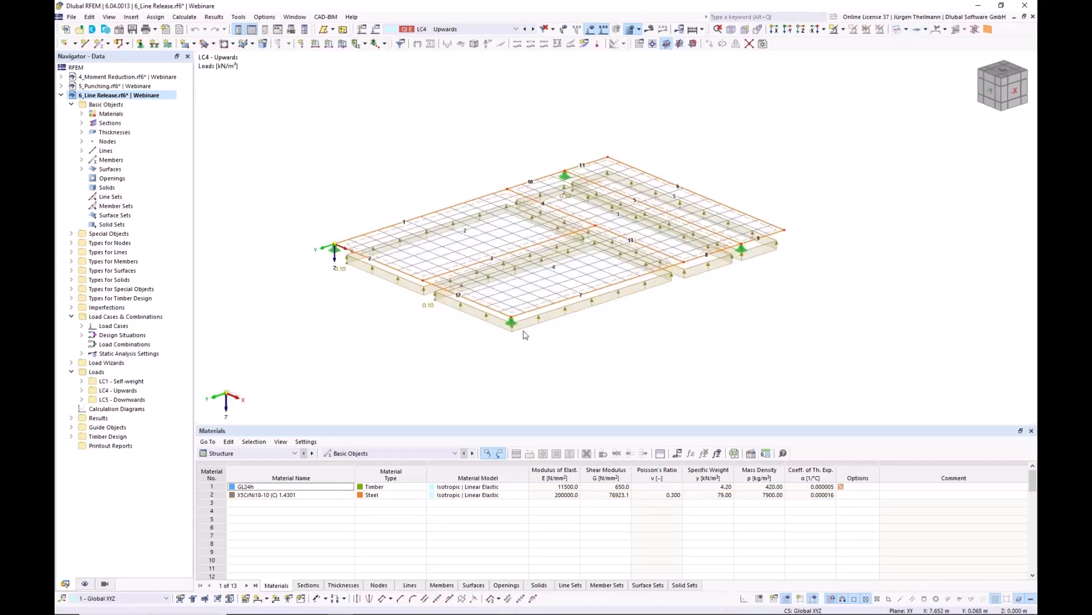
Compare the surface loads of load cases LC5 Downwards and LC4 Upwards.
left_click(532, 29)
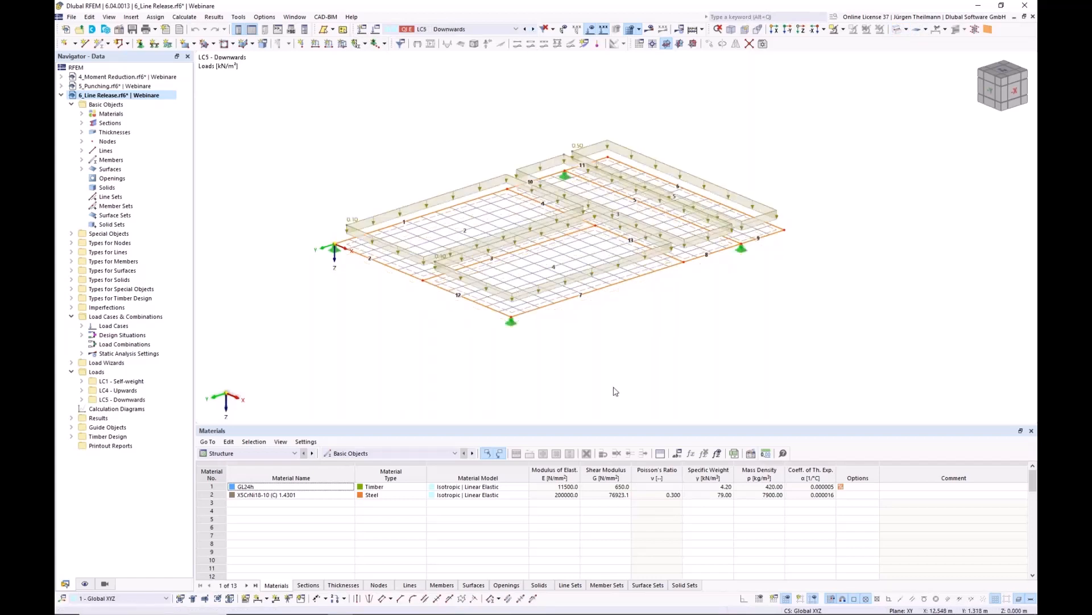
left_click(524, 29)
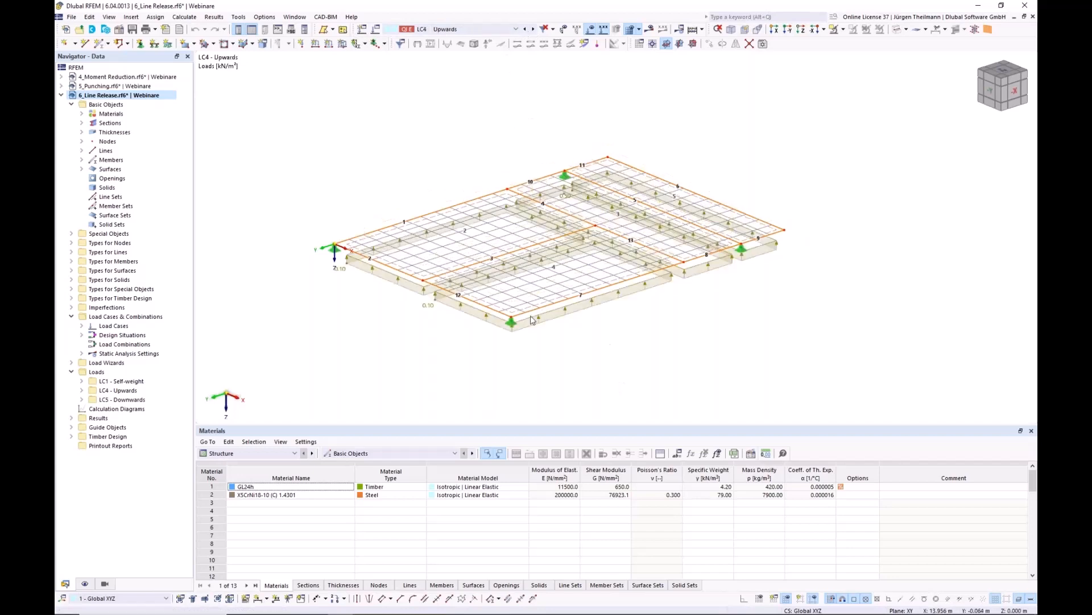
left_click(532, 29)
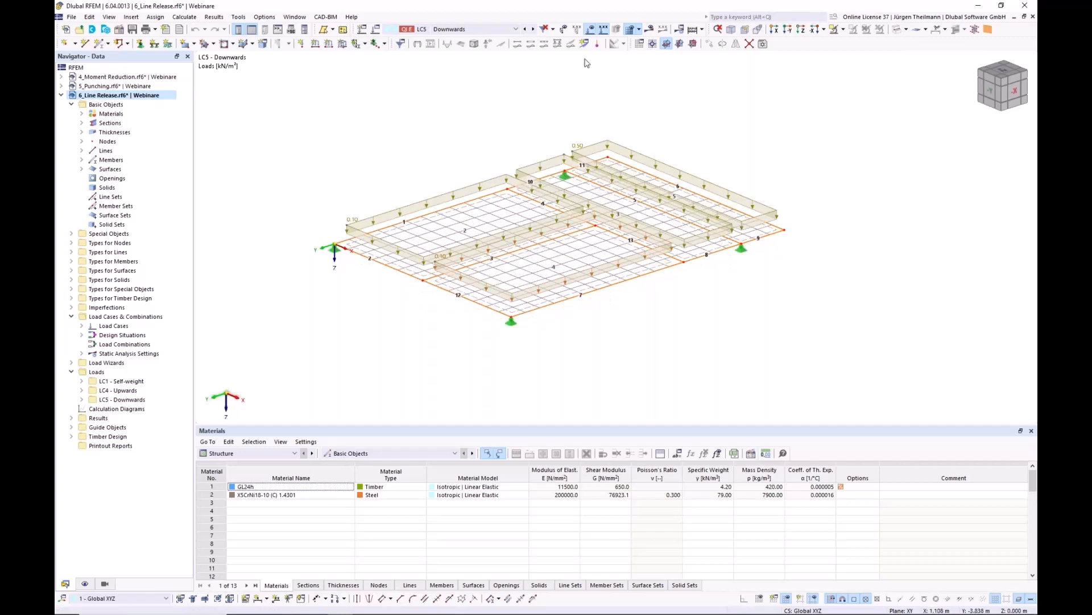
Display the global deformations for LC5 Downwards and compare them with those for LC4 Upwards.
left_click(652, 33)
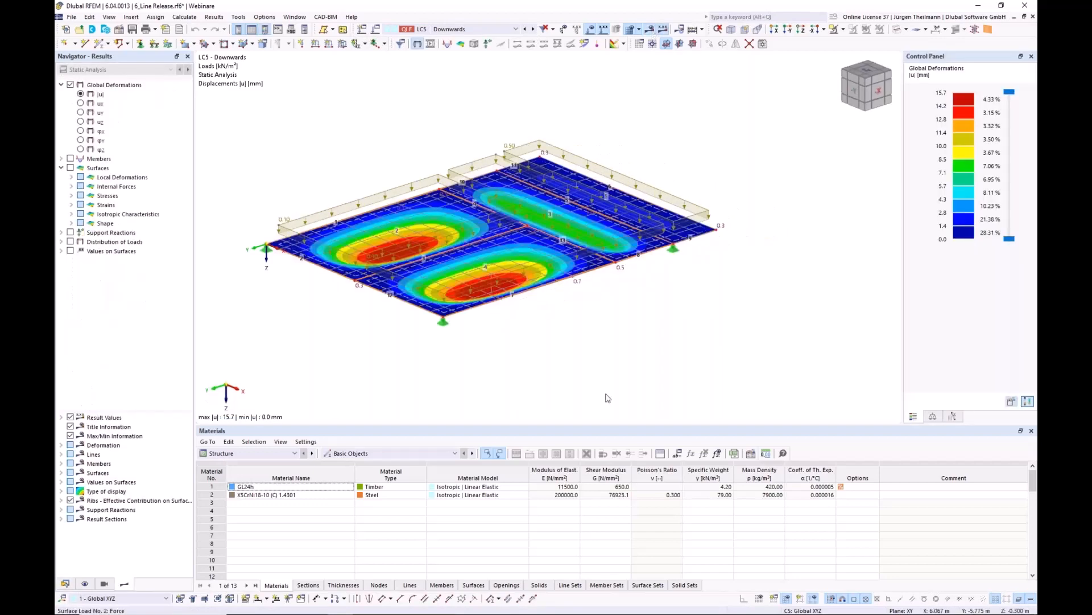
middle_click_drag(526, 342, 562, 373)
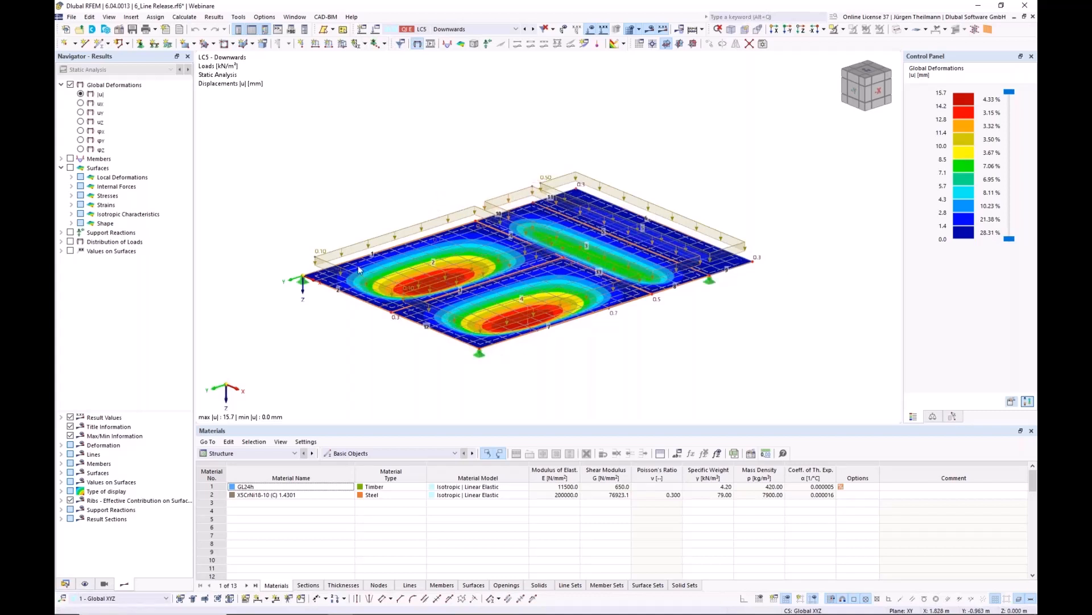
left_click(527, 30)
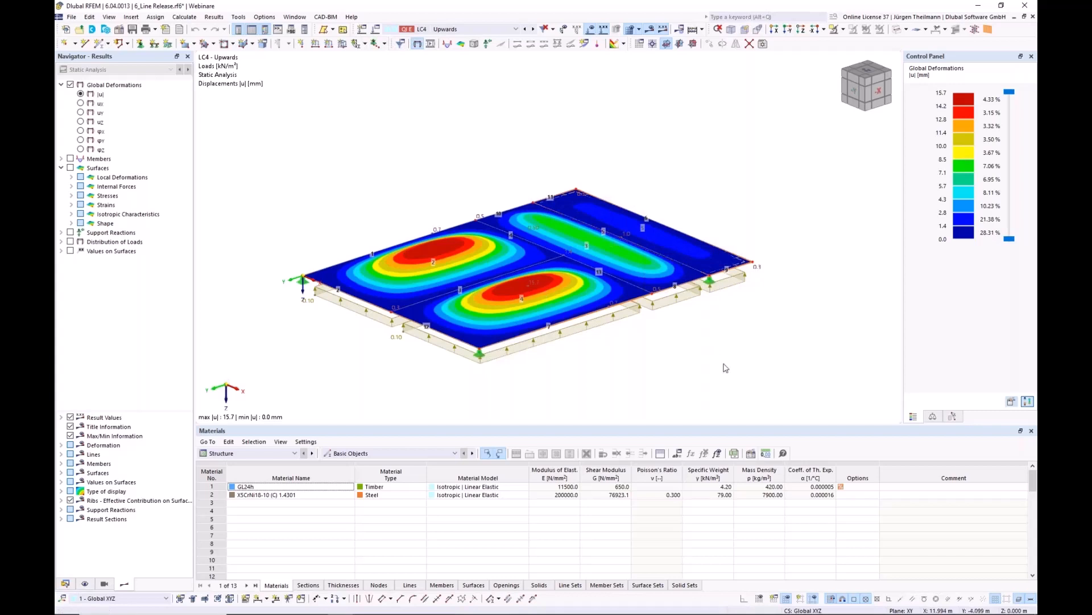
Hide the deformation results and the FE mesh on the surfaces.
left_click(653, 31)
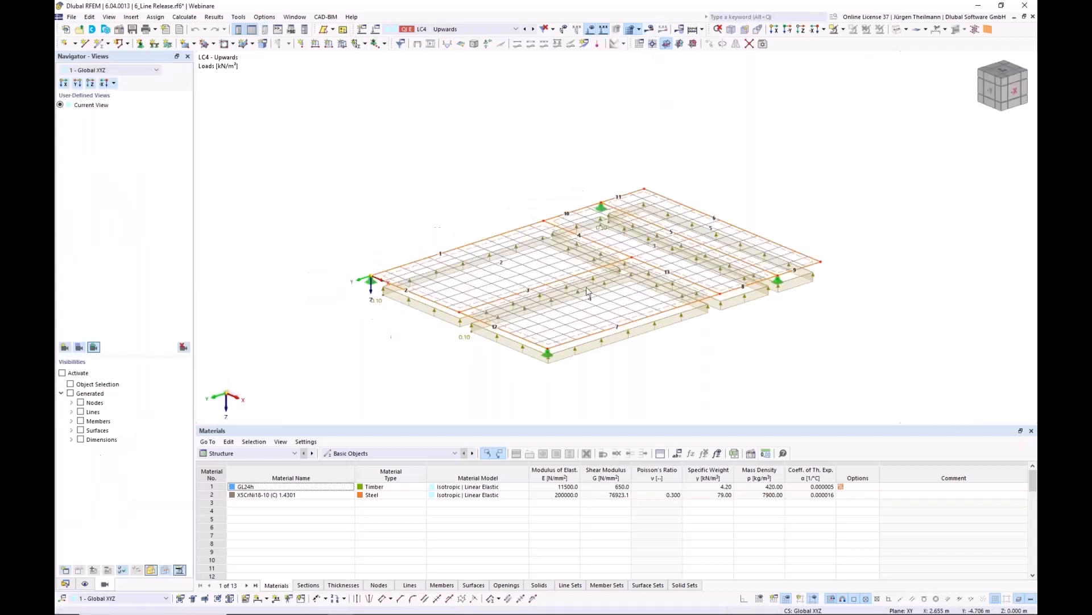
left_click(627, 31)
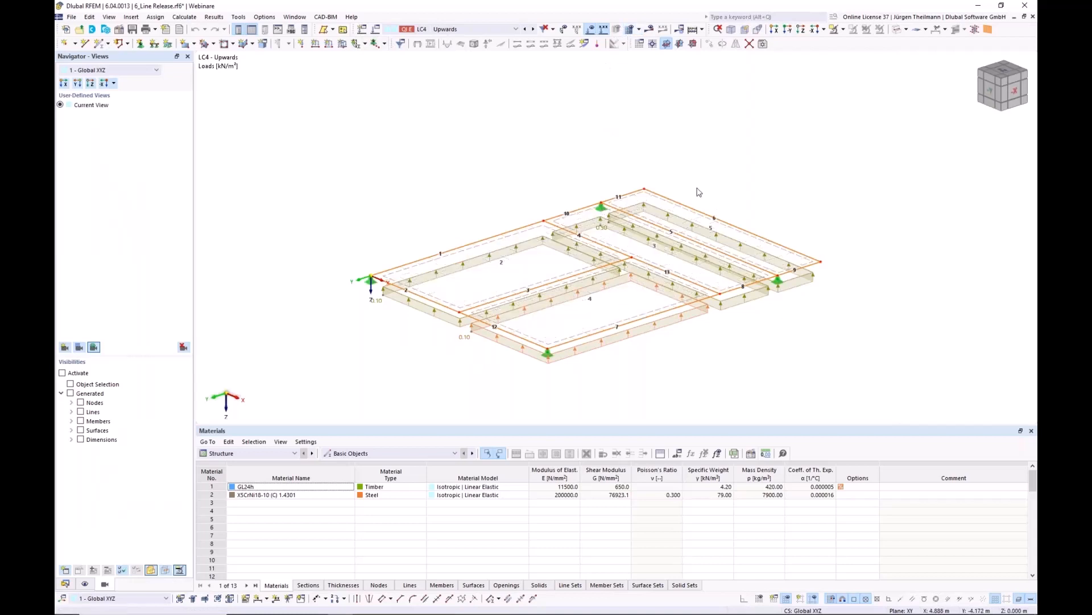
middle_click_drag(670, 347, 654, 351)
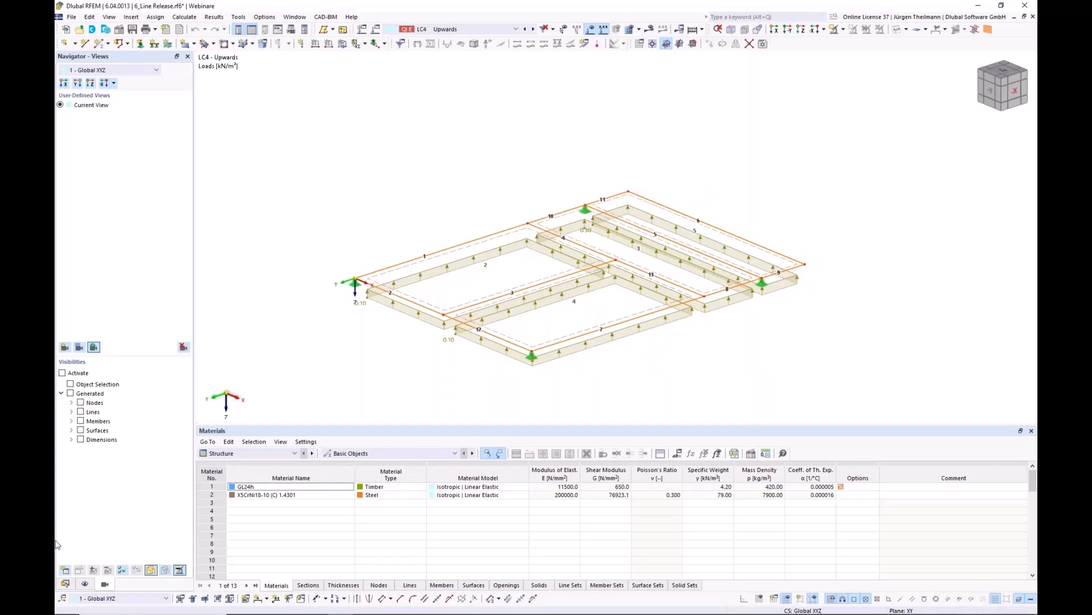
Start a new line release and assign it to line 3 between the two large panels.
left_click(65, 585)
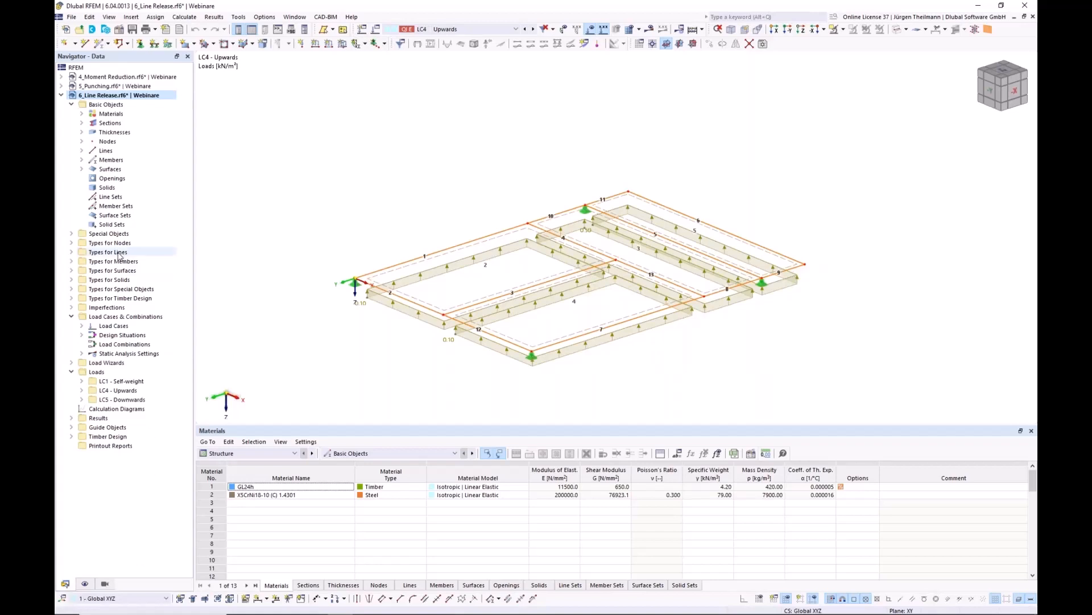
left_click(71, 234)
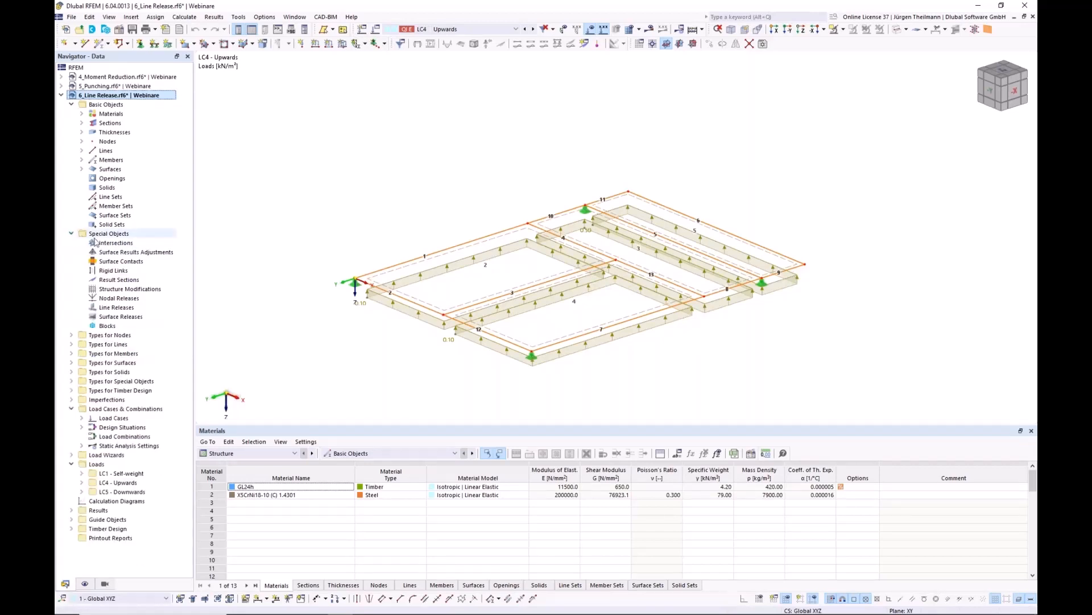
right_click(119, 310)
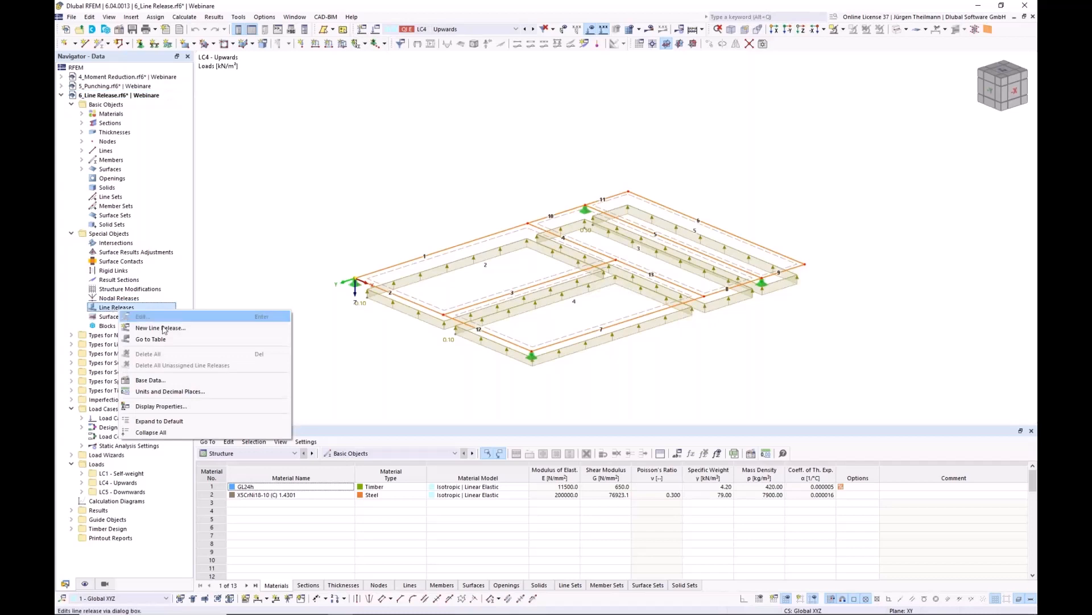
left_click(183, 334)
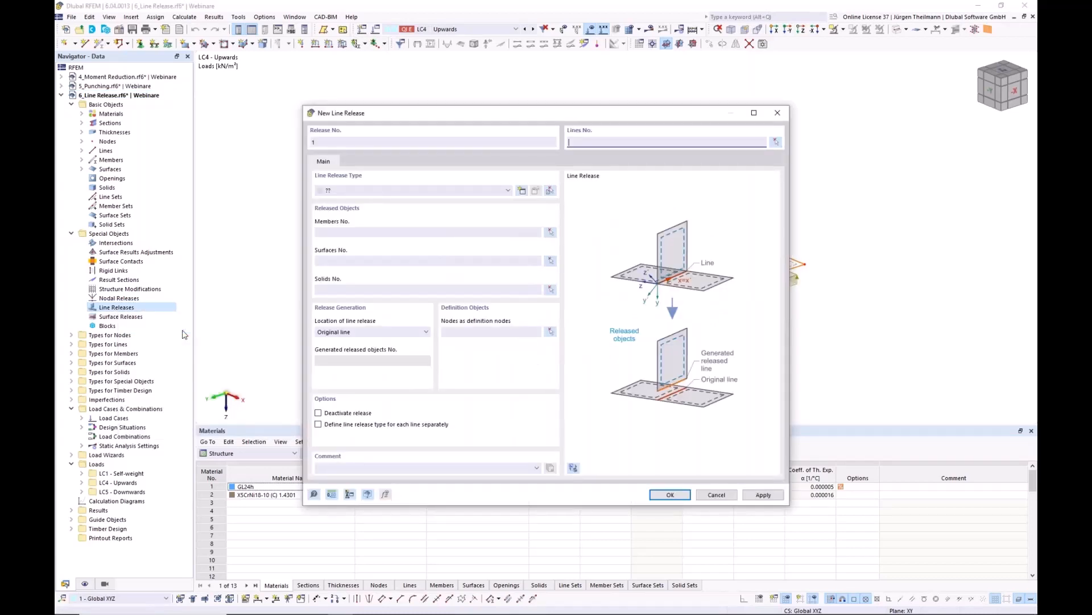
left_click(777, 142)
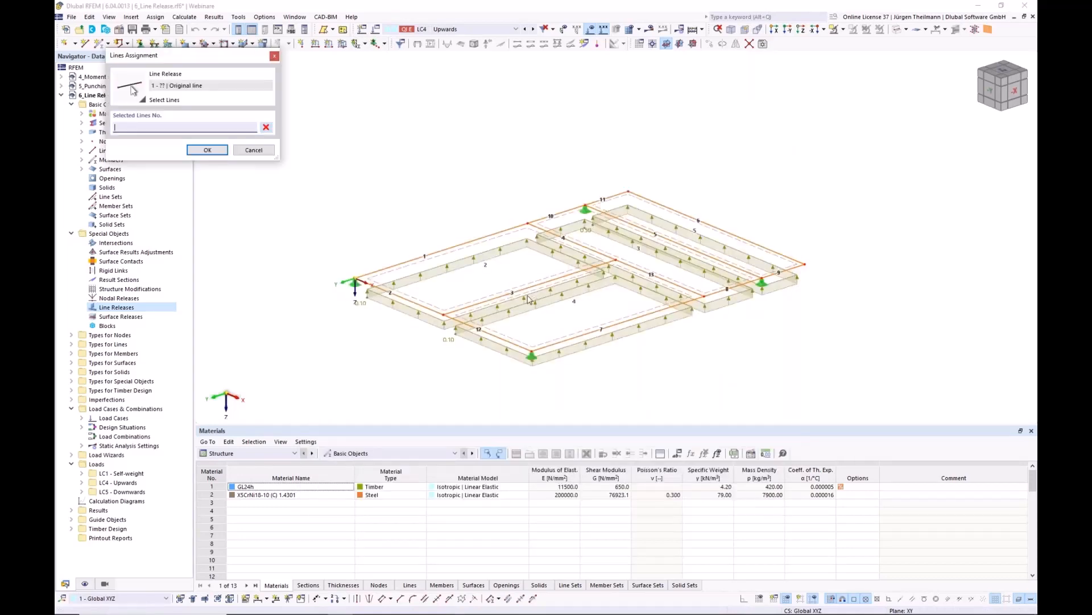
left_click(531, 283)
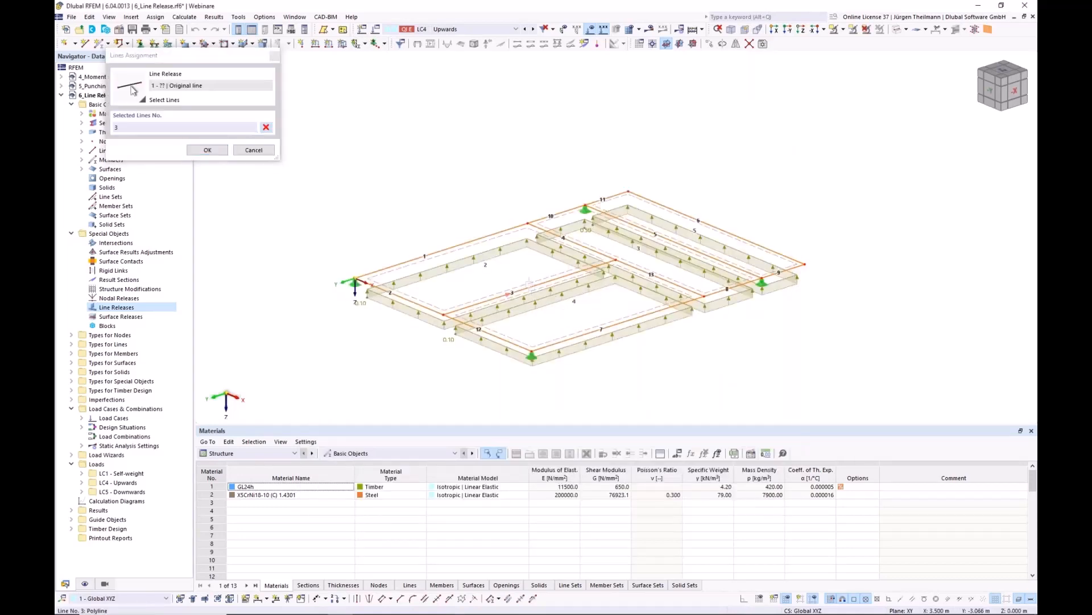
left_click(208, 149)
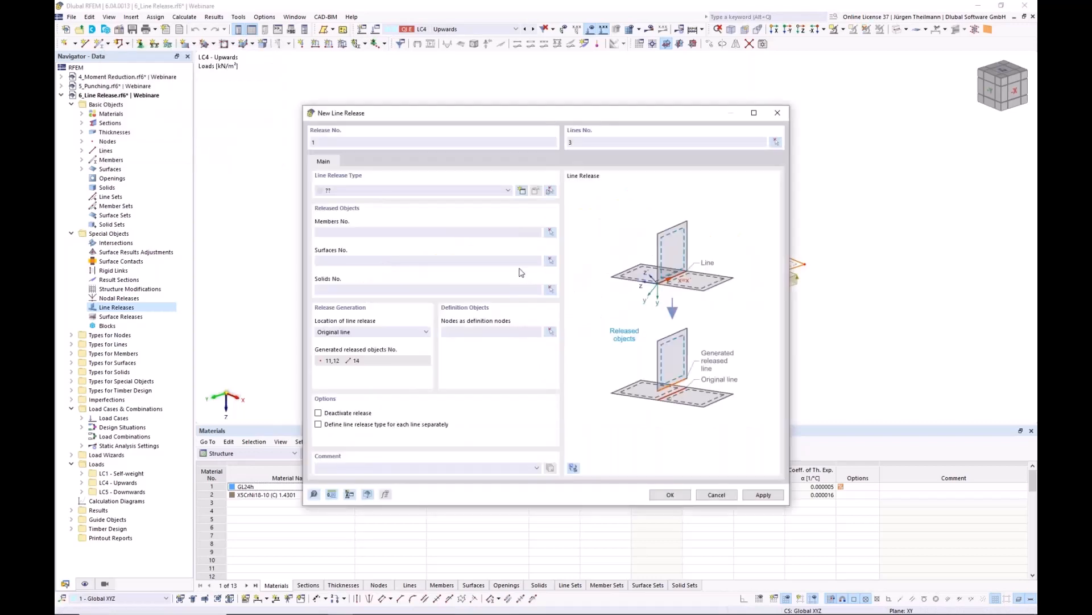
Assign surfaces 2 and 4 as the released objects of the line release.
left_click(551, 261)
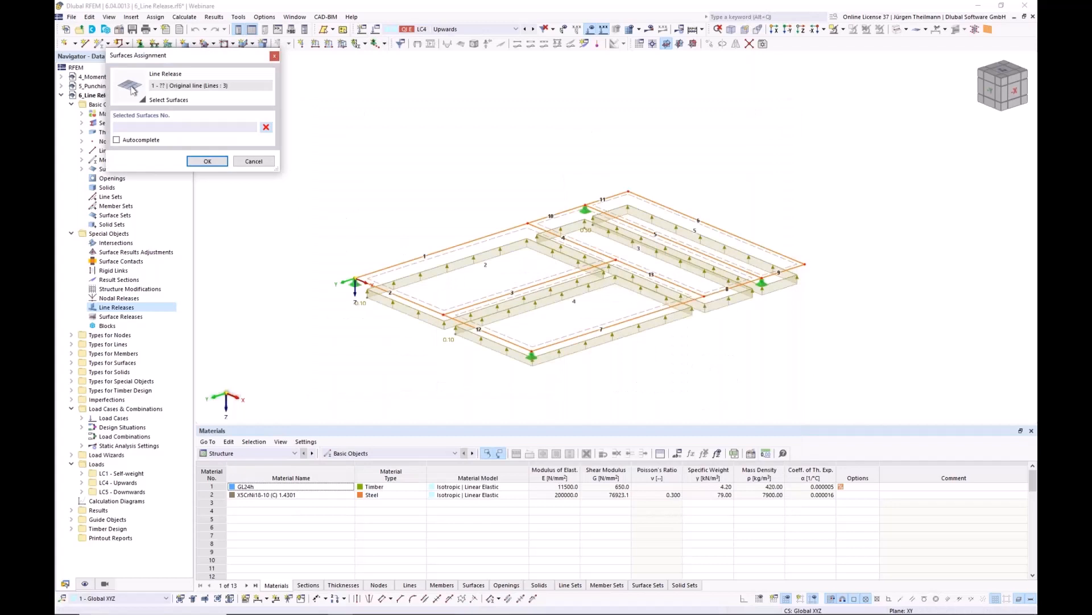
left_click(540, 297)
left_click(545, 291)
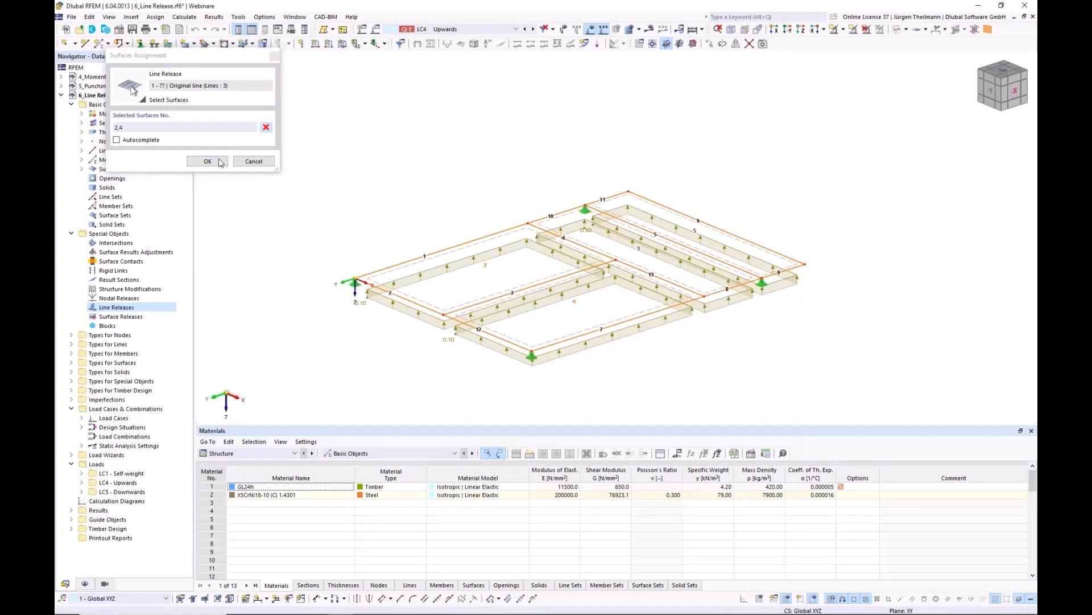
left_click(207, 161)
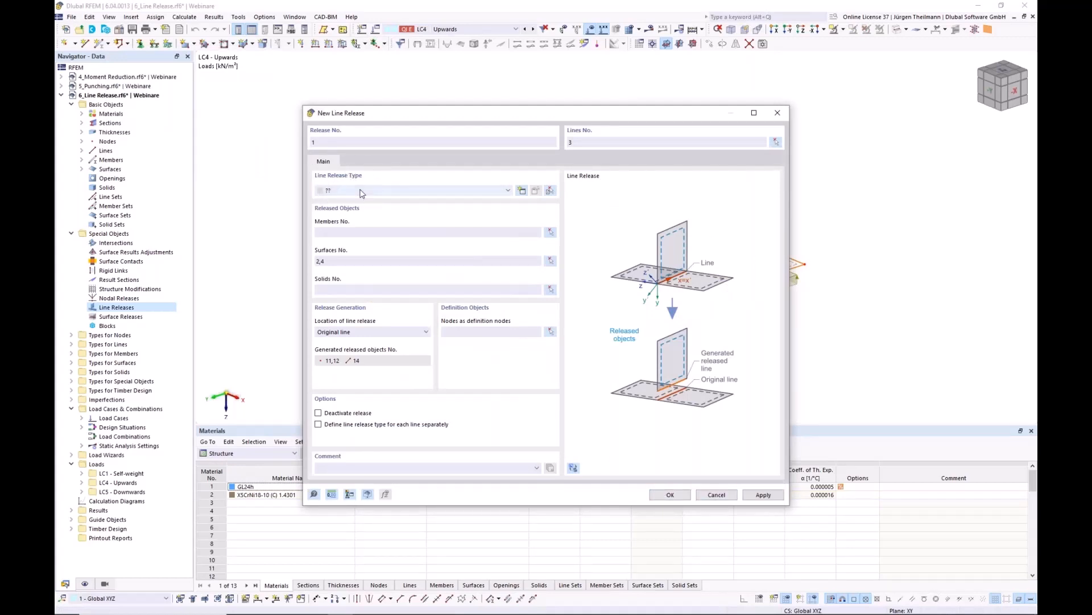
Create a line release type that also releases uz, with the nonlinearity "Fixed if positive vz".
left_click(523, 191)
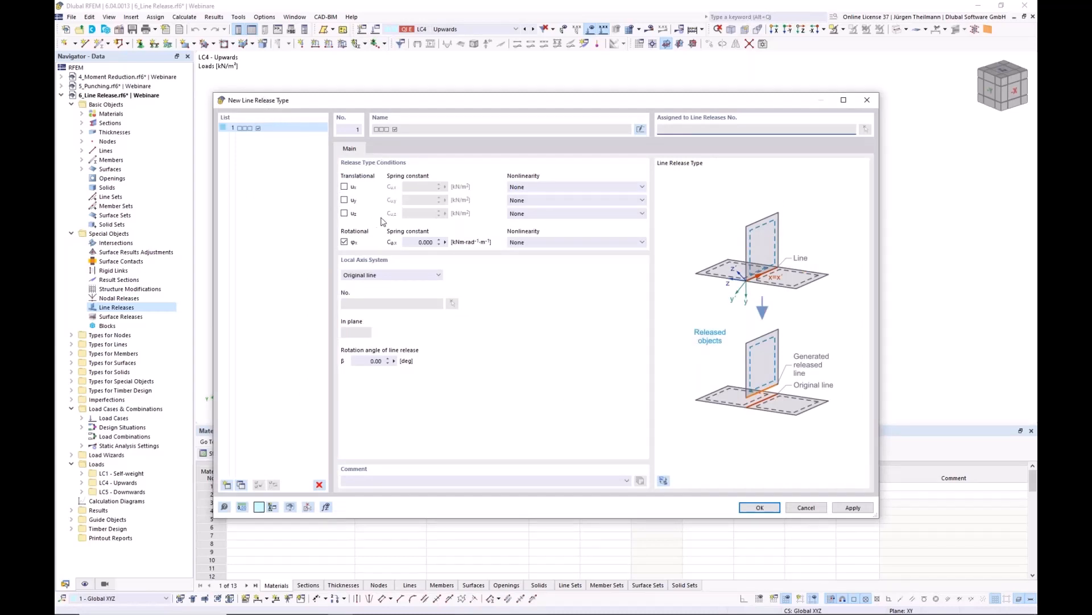
left_click(345, 214)
left_click(532, 214)
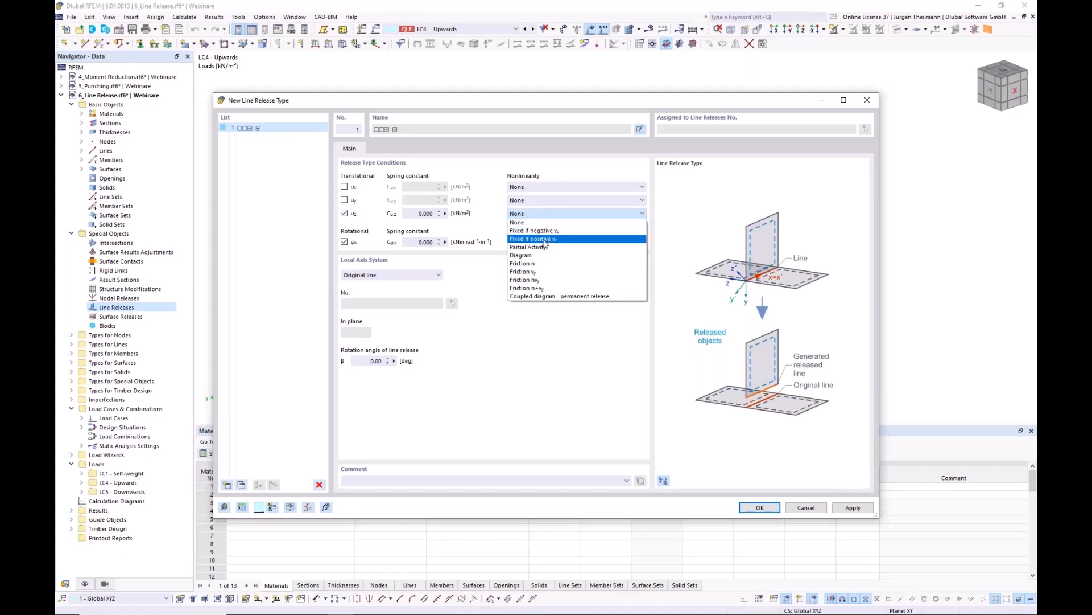
left_click(544, 239)
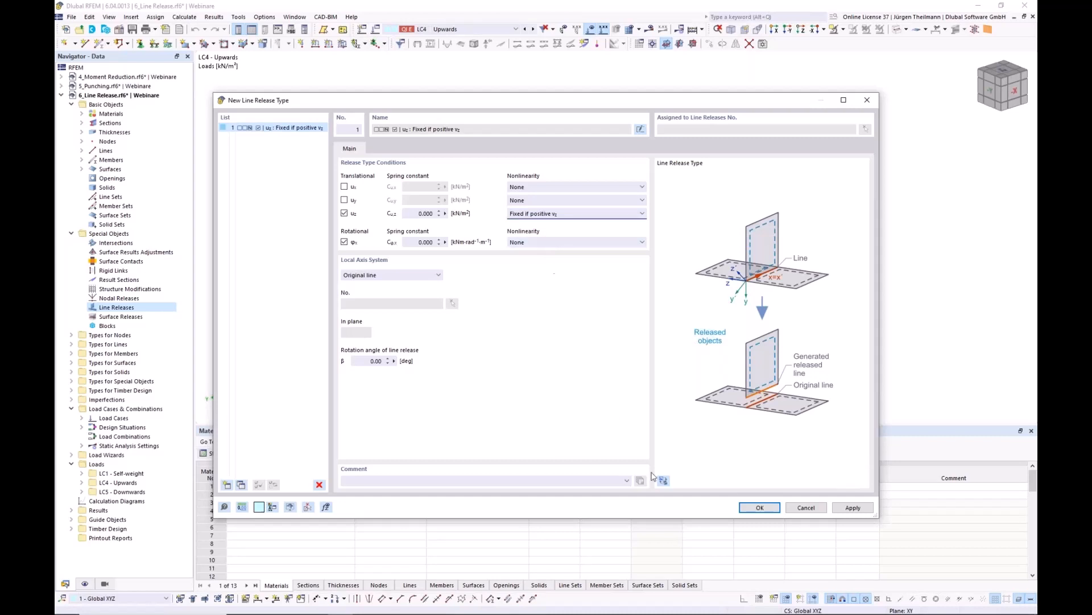
left_click(751, 513)
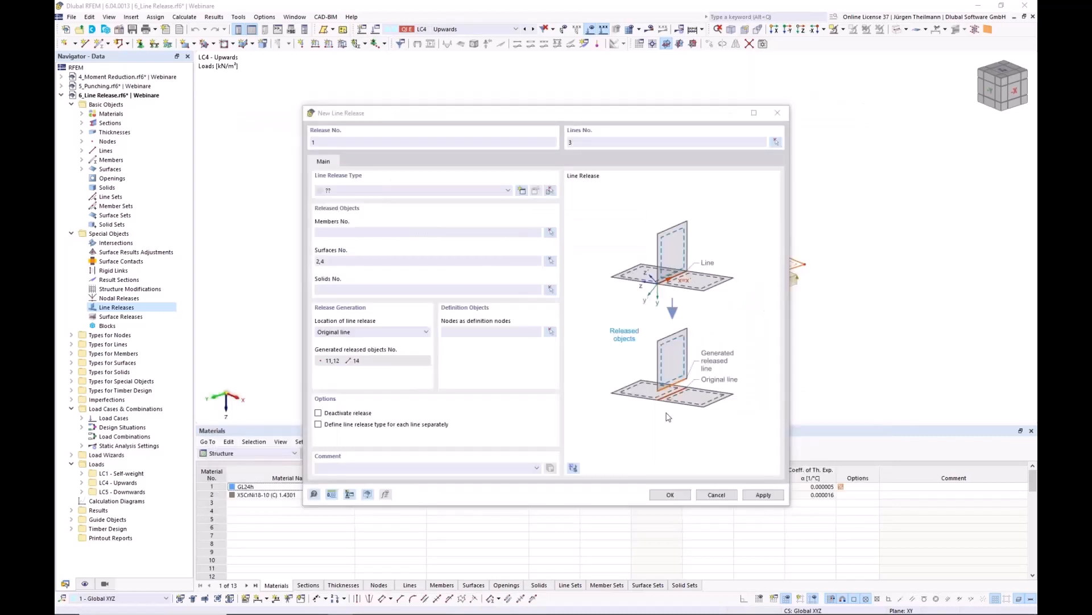
Finish the line release on line 3 by adding definition nodes 5 and 6, accepting deletion of the results and mesh.
left_click(674, 497)
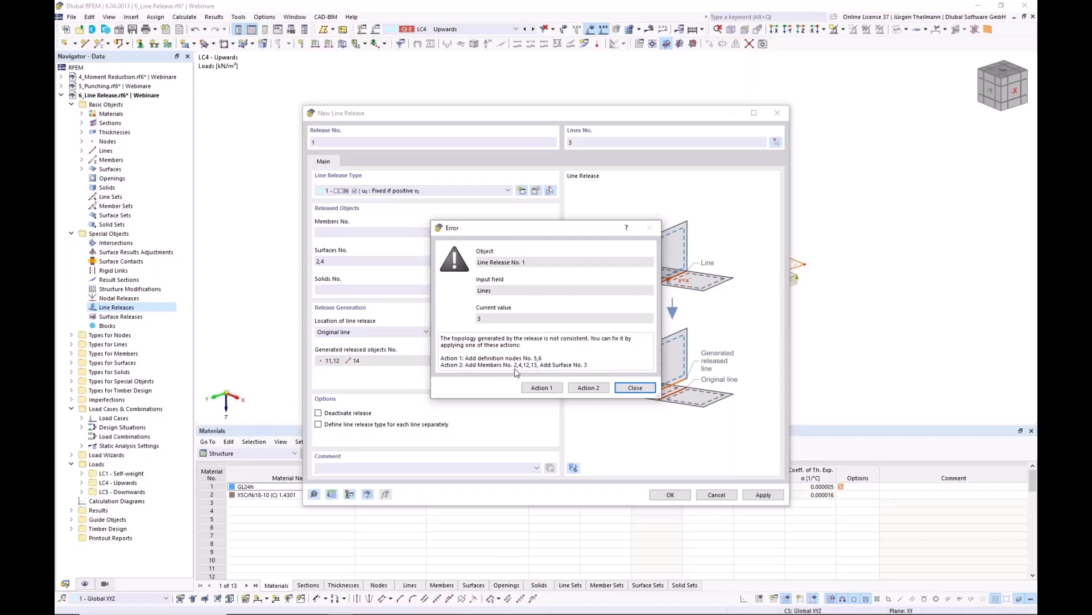
left_click(538, 390)
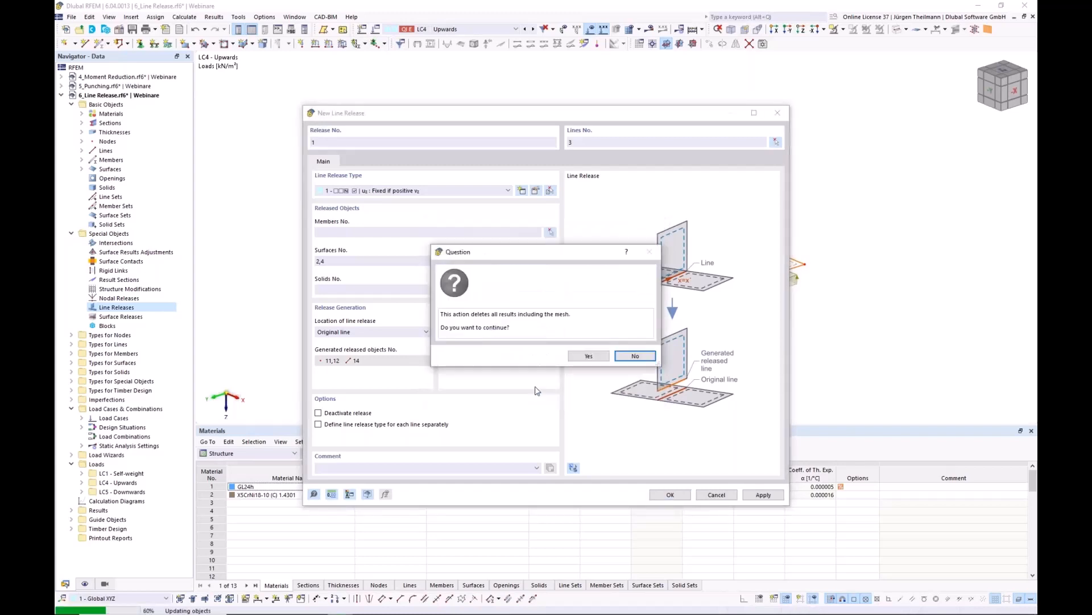
left_click(586, 358)
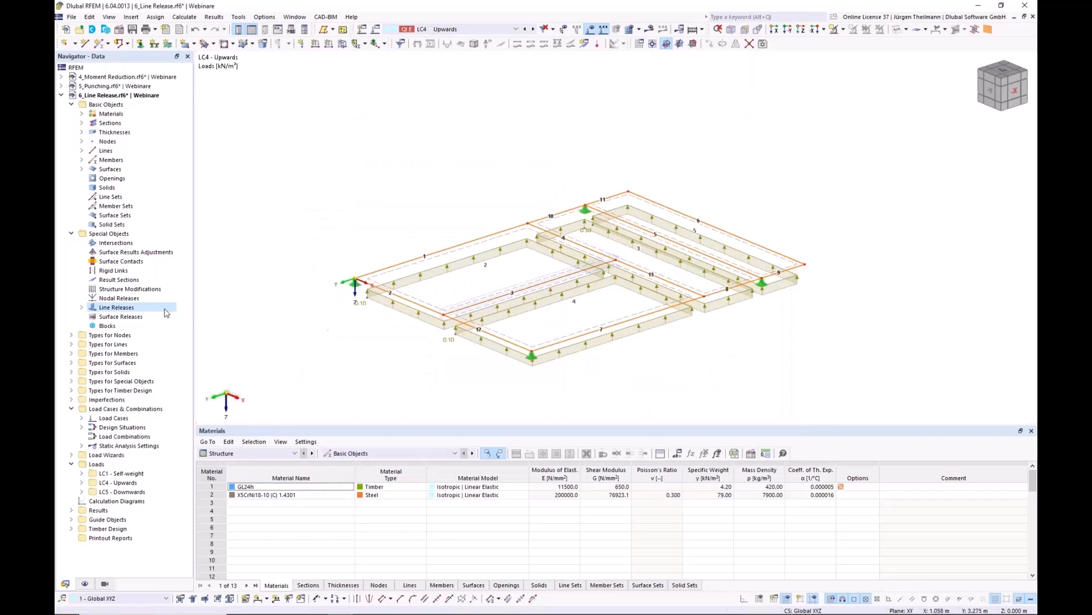
Start another line release with the existing release type and assign it to line 4.
right_click(132, 308)
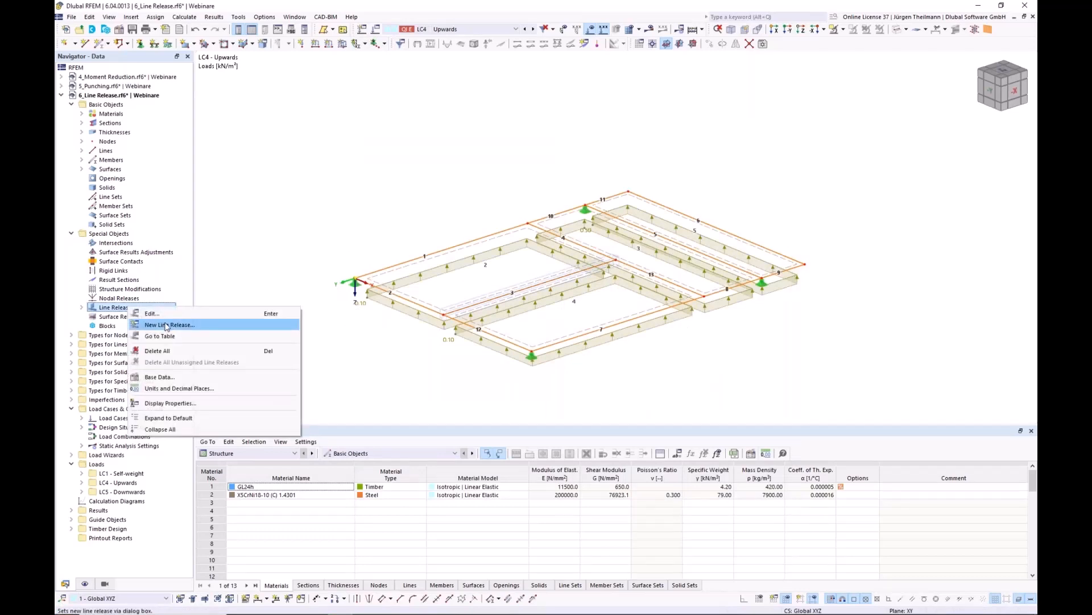
left_click(167, 325)
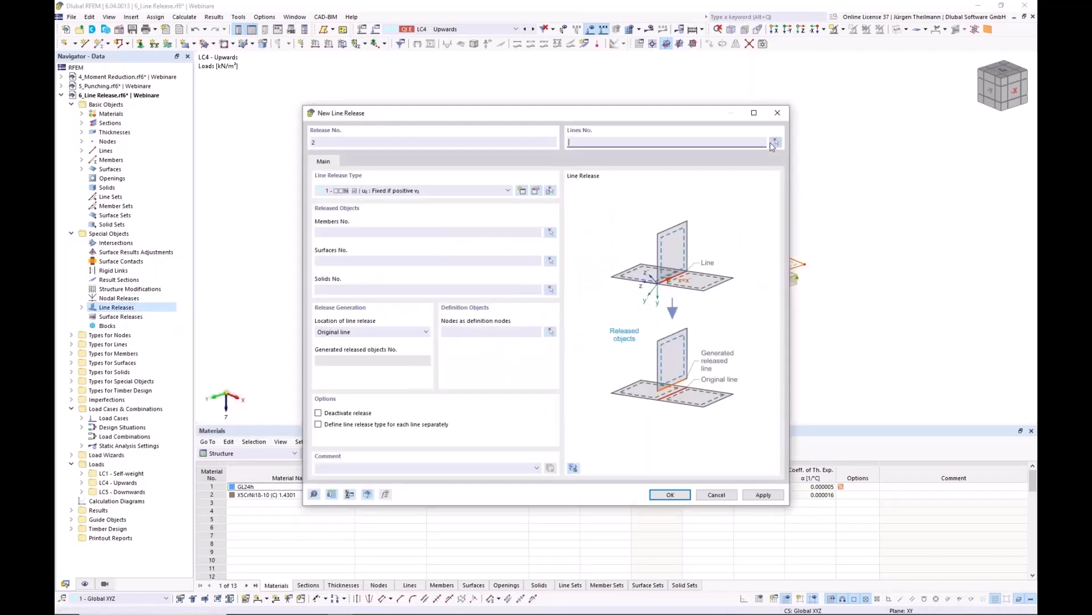
left_click(775, 142)
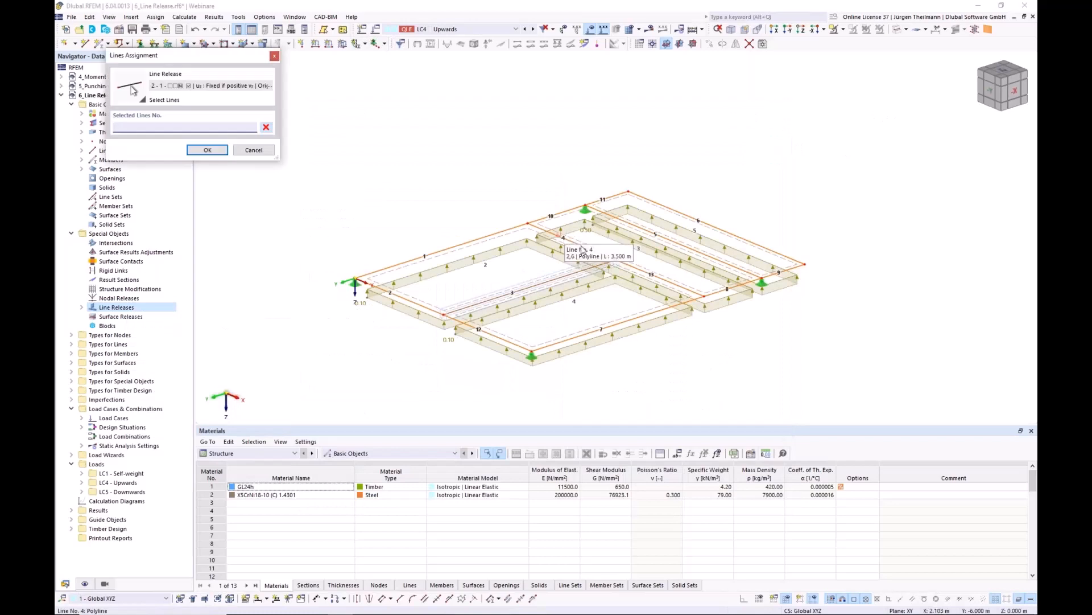
left_click(582, 250)
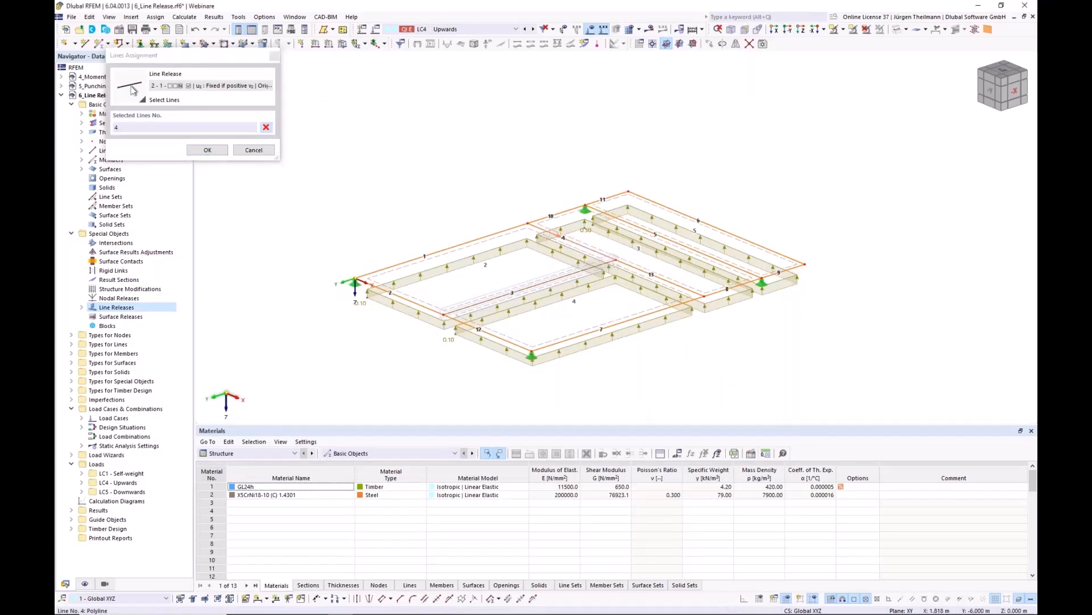
left_click(206, 150)
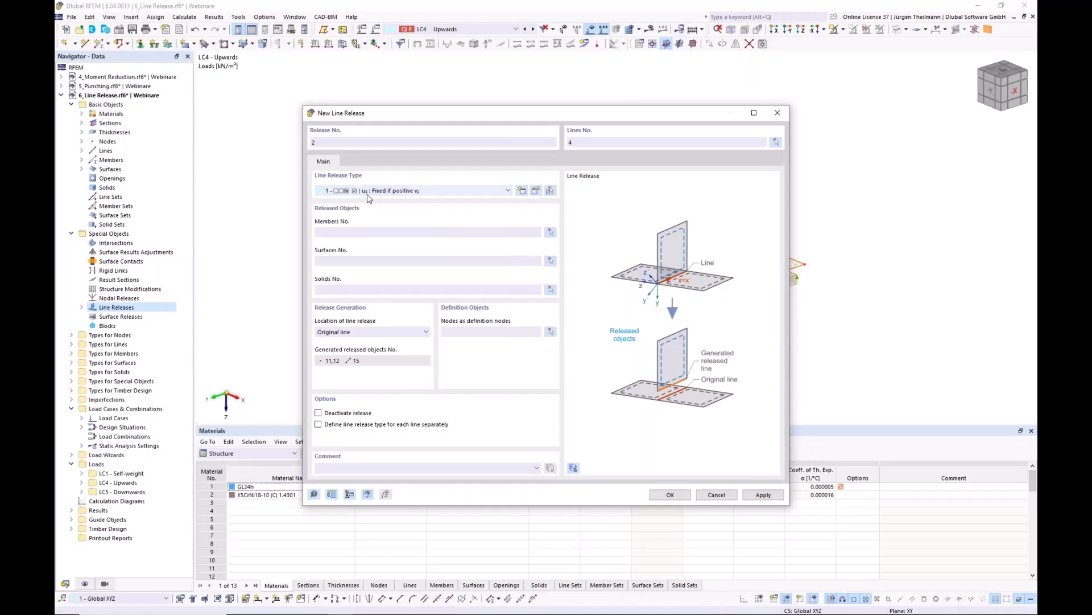
Assign surfaces 2 and 3 as released objects of line 4's release and add definition nodes 2 and 6.
left_click(550, 260)
left_click(515, 240)
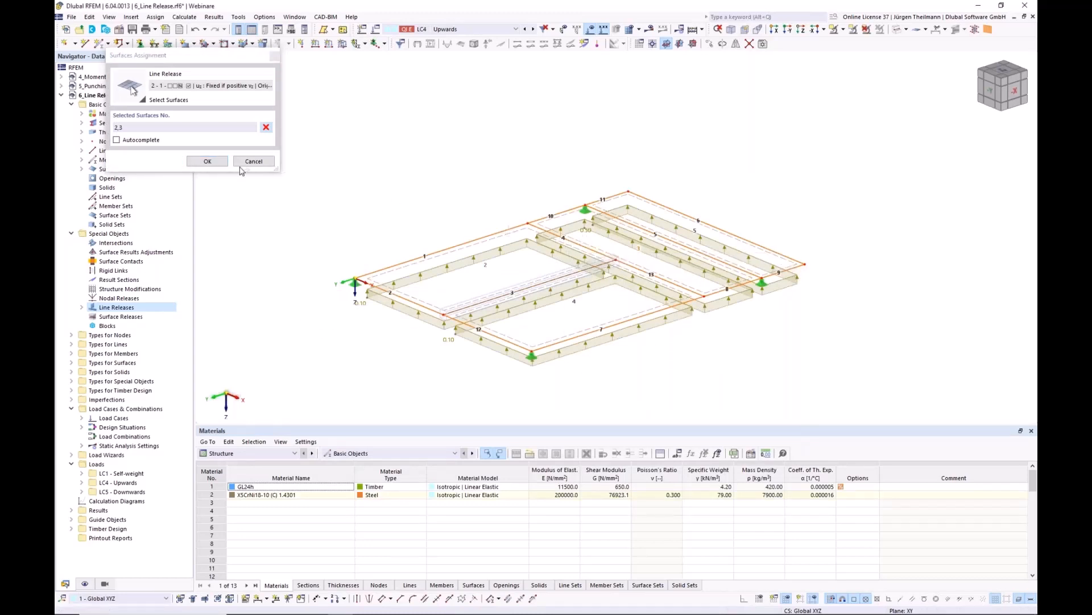
left_click(194, 162)
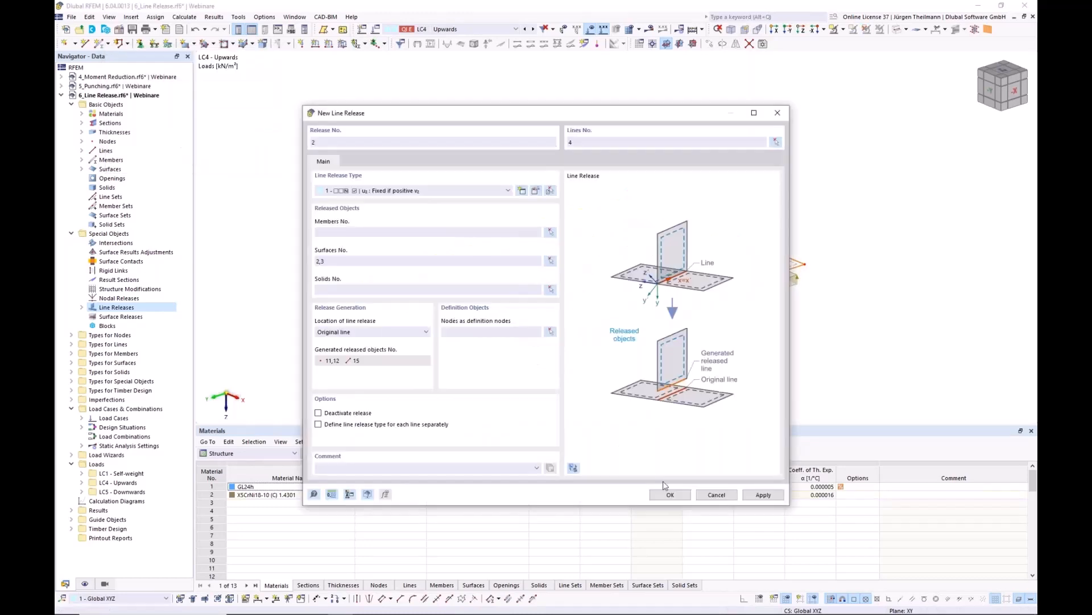
left_click(670, 494)
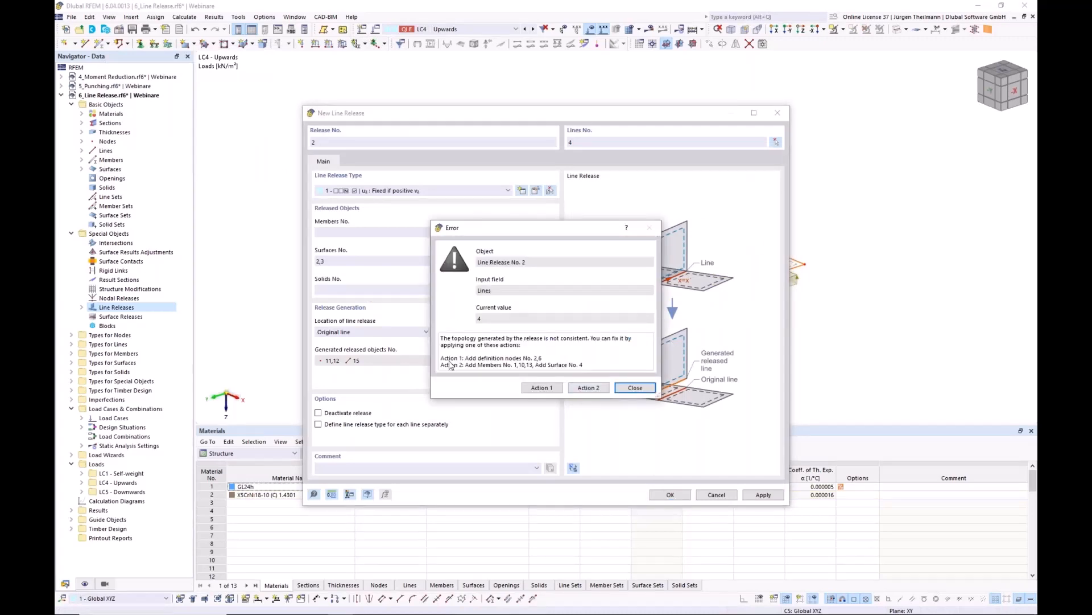
left_click(546, 389)
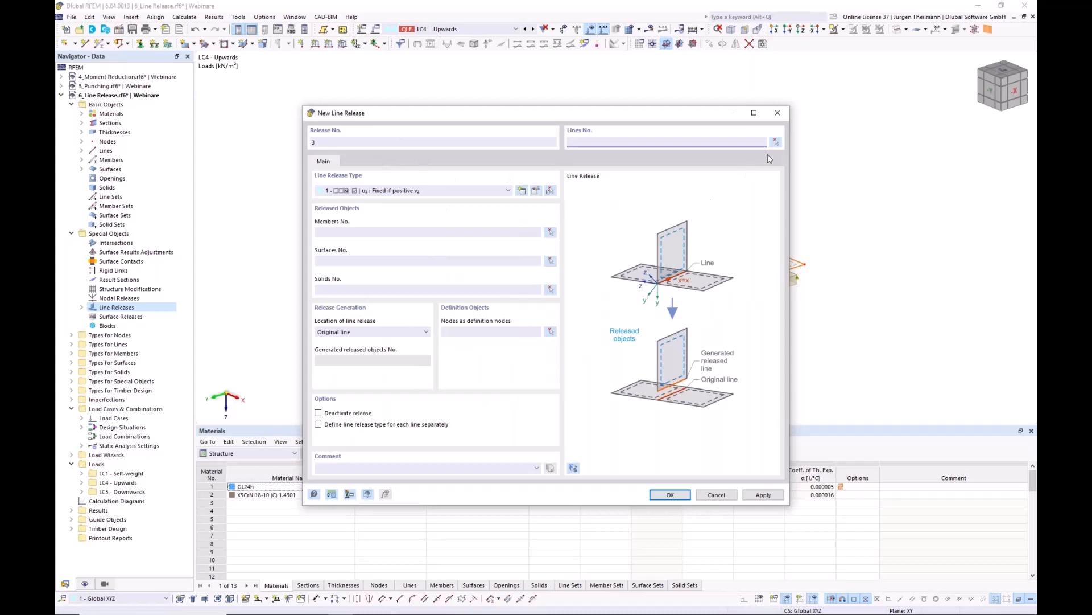
Create a line release on line 13 for surfaces 3 and 4, adding definition nodes 6 and 8.
left_click(776, 142)
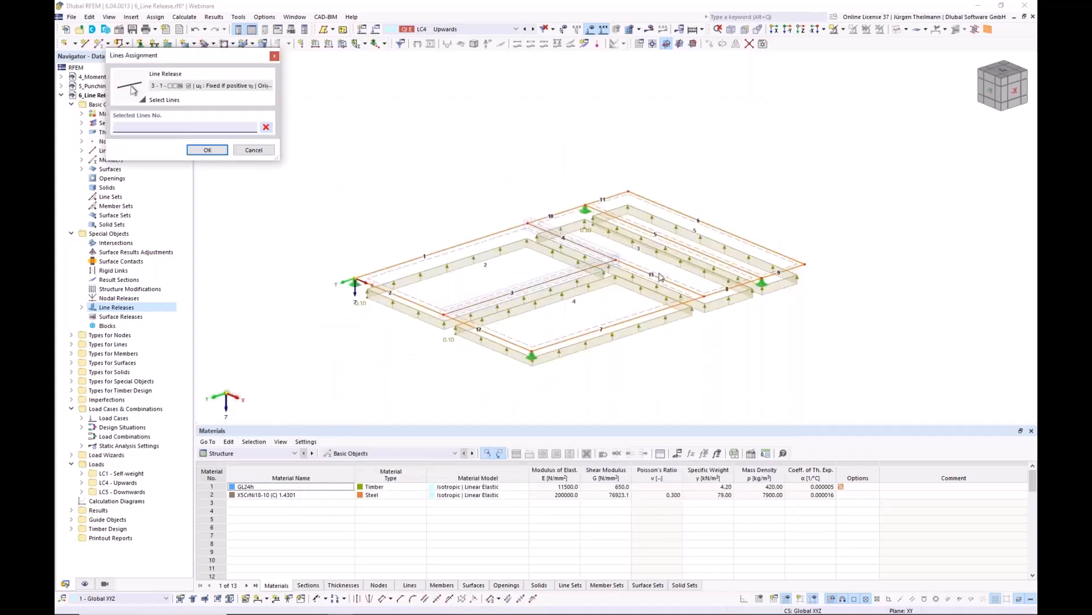
left_click(195, 150)
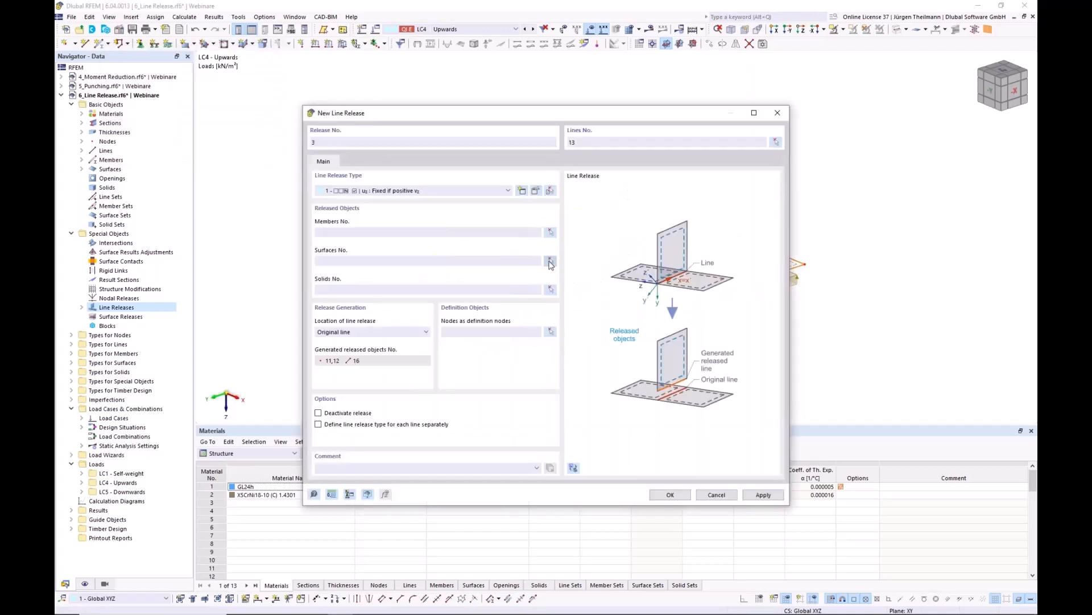
left_click(549, 261)
left_click(624, 261)
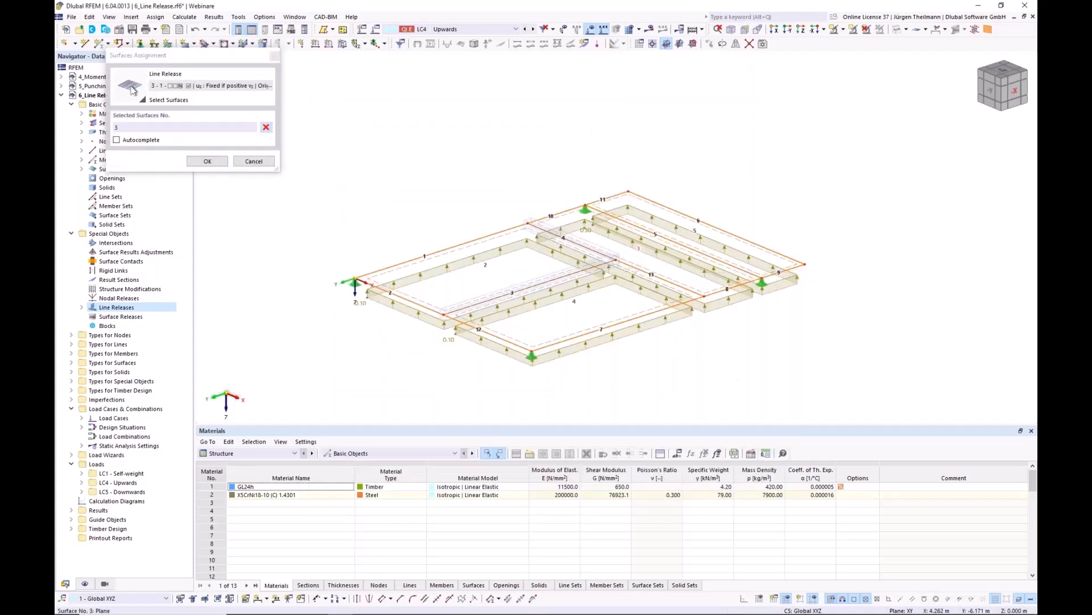
left_click(607, 270)
left_click(207, 161)
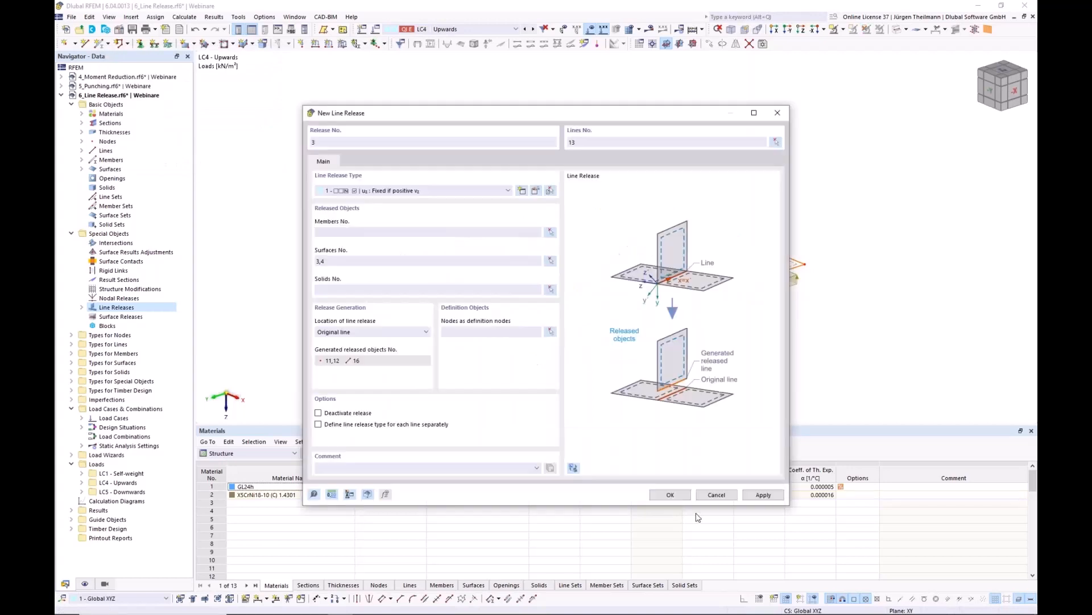
left_click(672, 495)
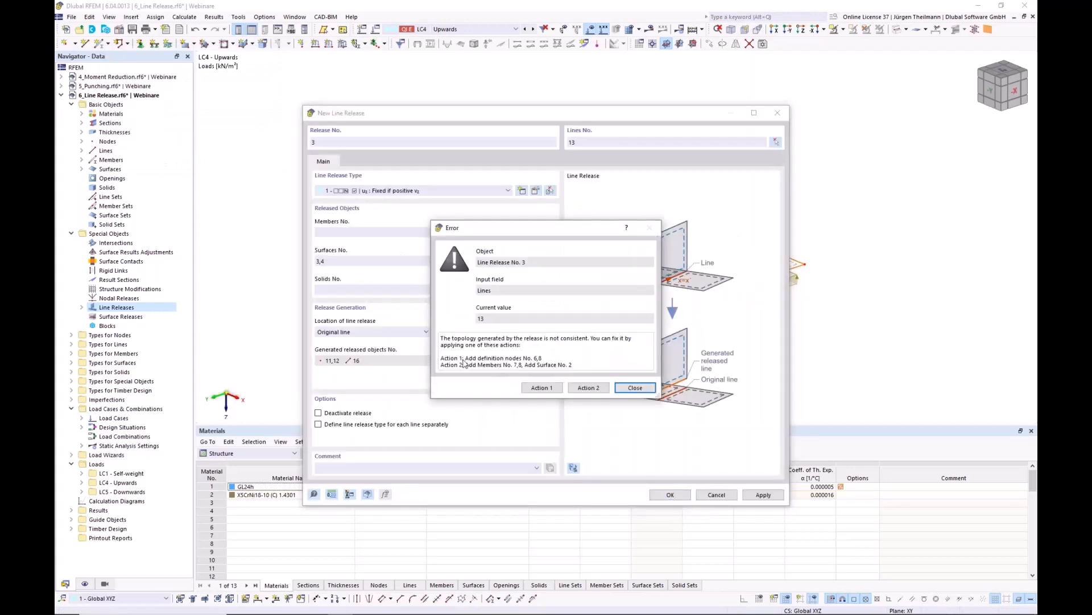
left_click(541, 388)
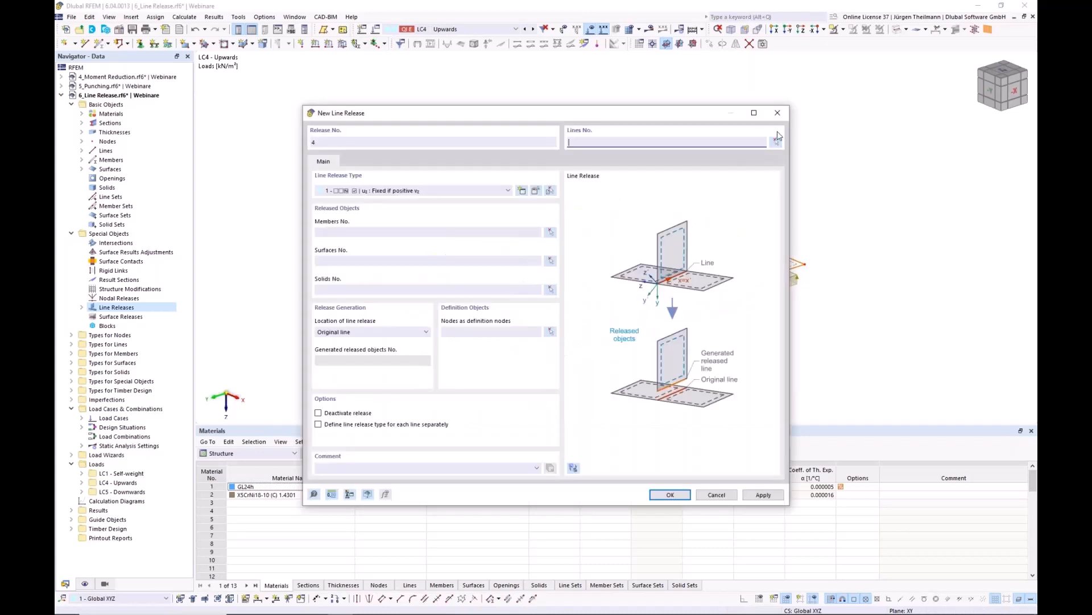
Create a line release on line 5 for surfaces 3 and 5, adding definition nodes 3 and 9.
left_click(777, 142)
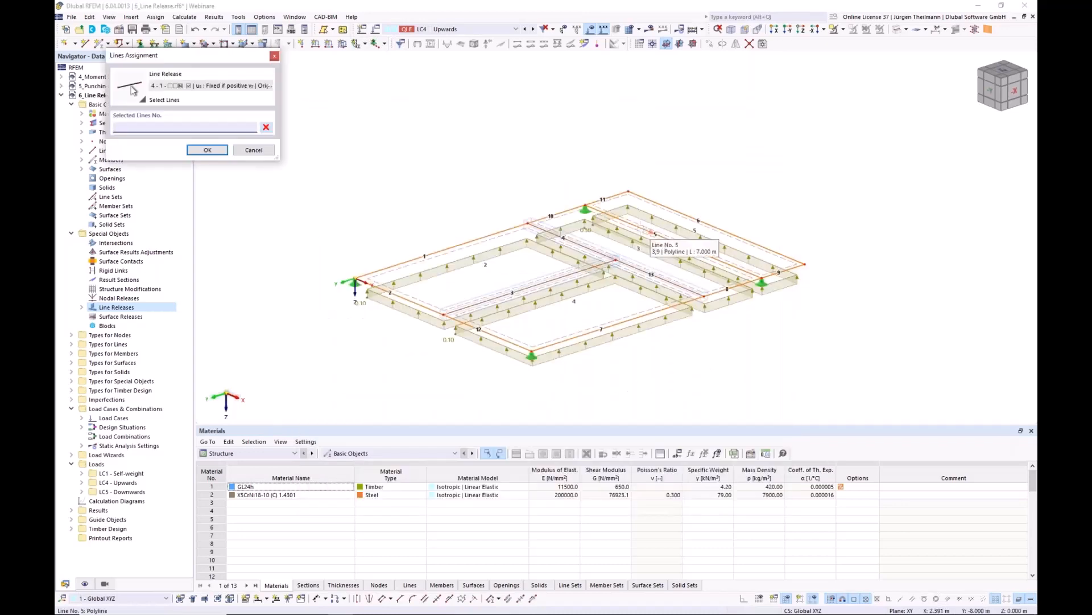
left_click(207, 150)
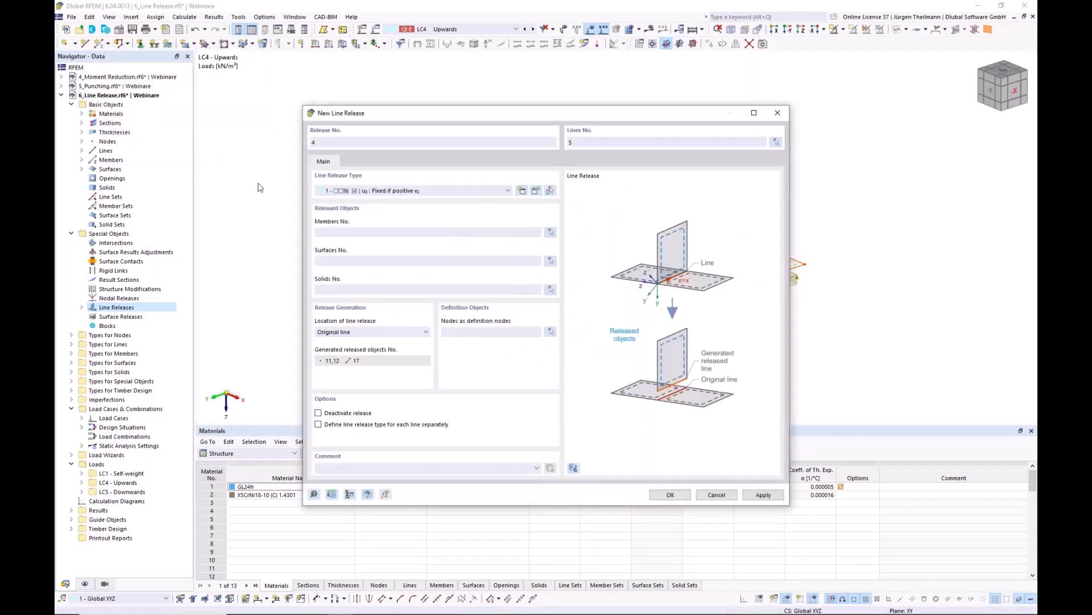
left_click(550, 260)
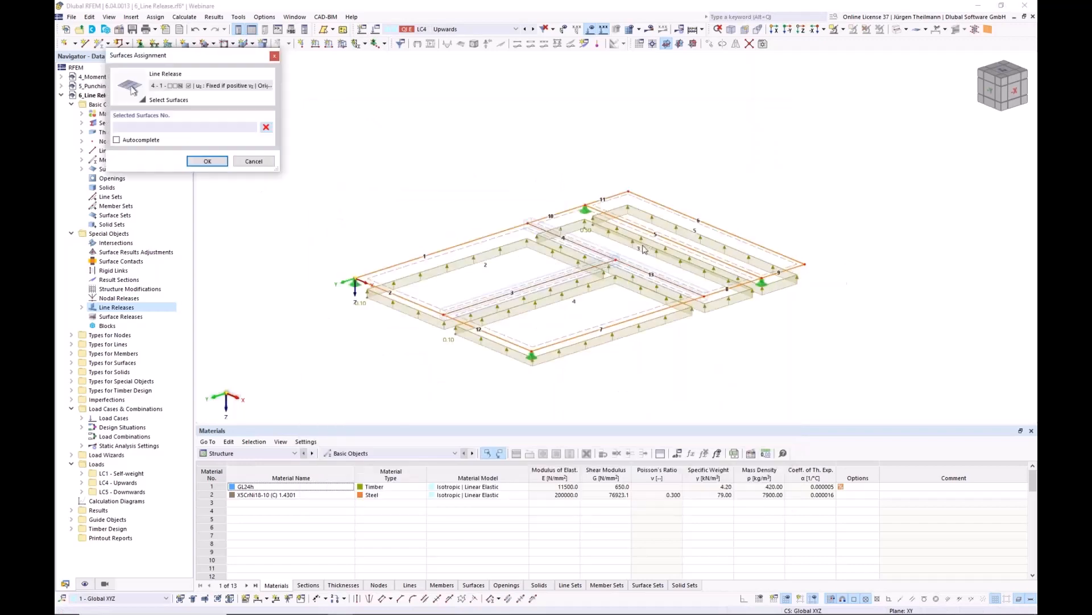
left_click(649, 223)
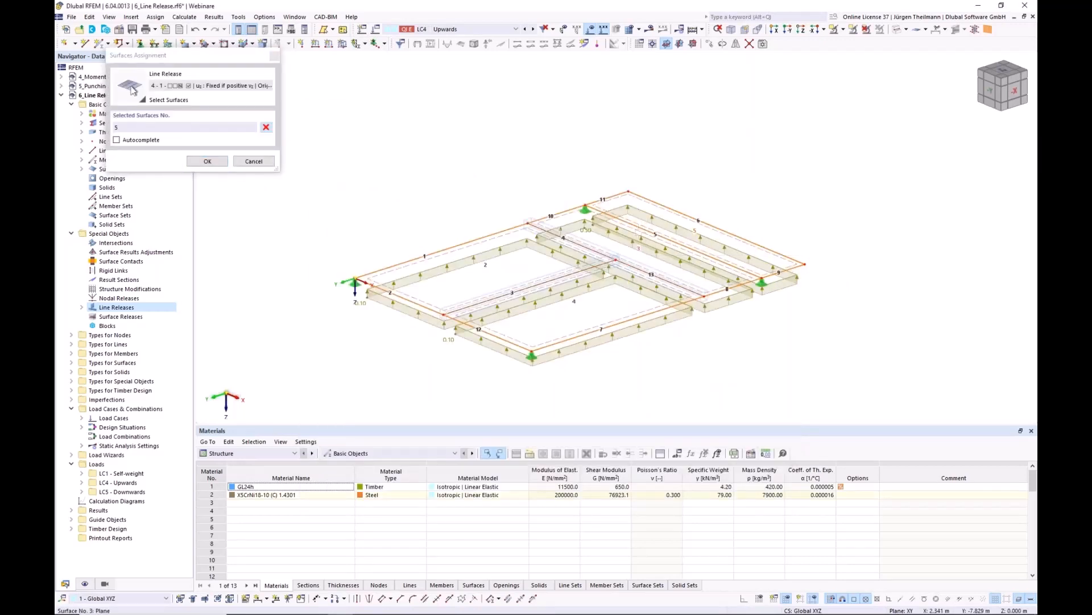
left_click(637, 237)
left_click(207, 161)
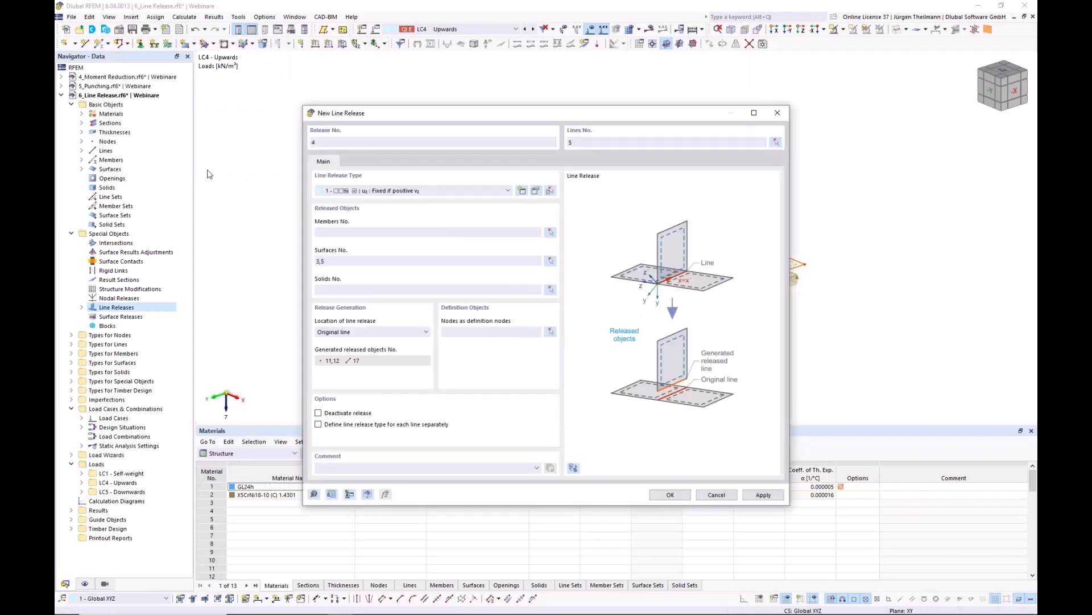
left_click(670, 495)
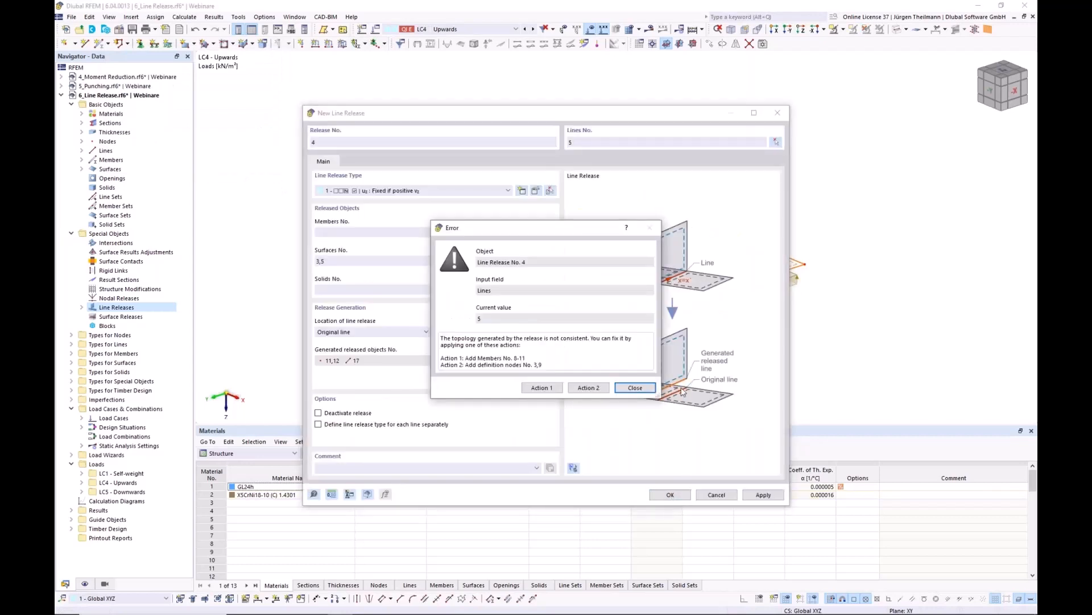
left_click(590, 388)
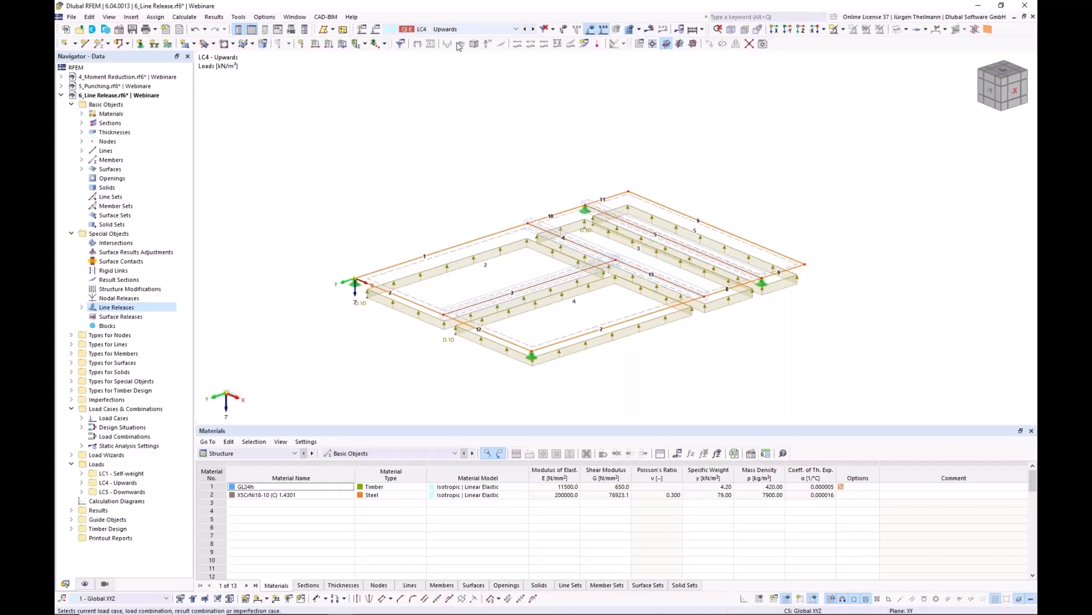
Calculate load case LC4 and inspect the global deformations around the node where the inner members meet.
left_click(650, 29)
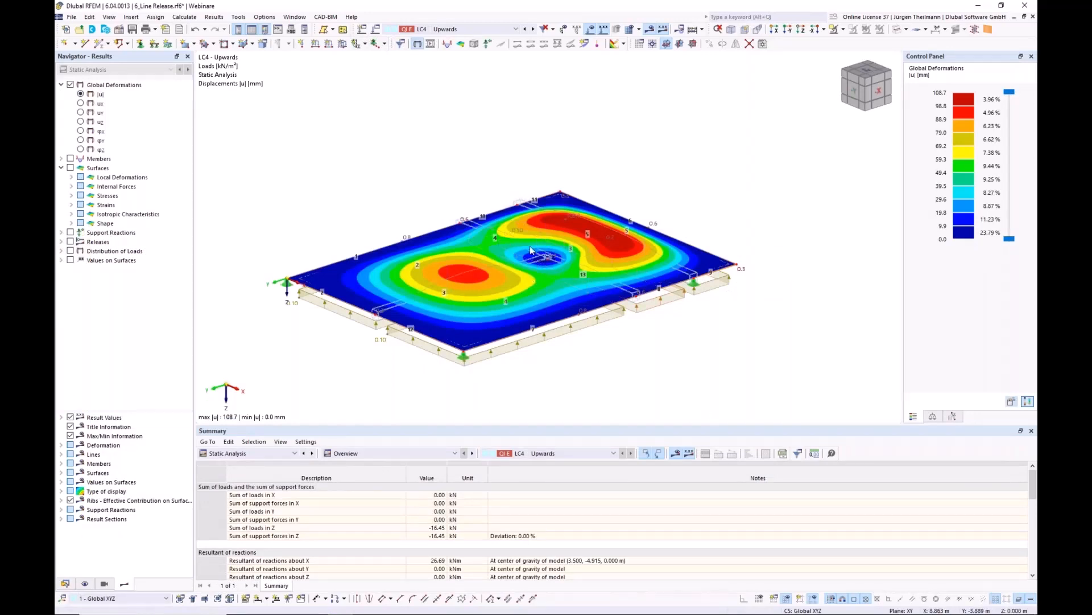
scroll(542, 265, "up", 4)
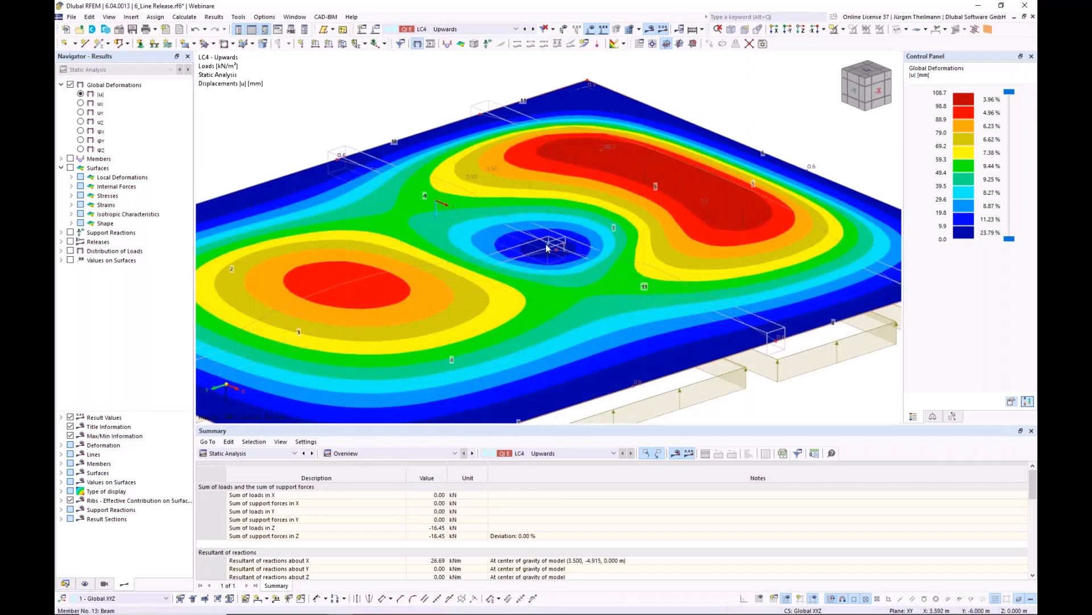
scroll(495, 256, "down", 3)
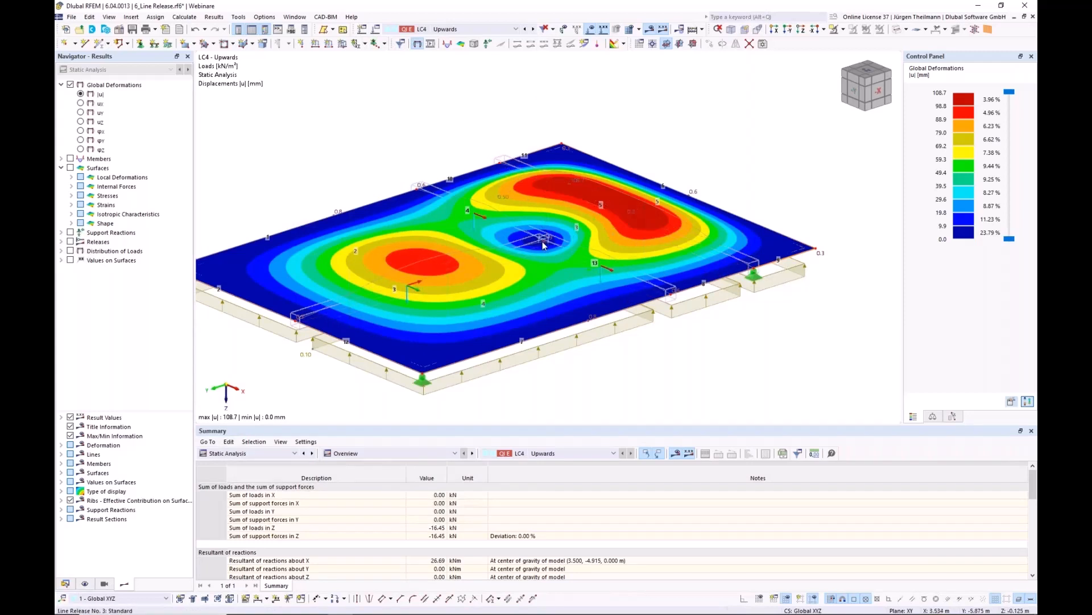
middle_click_drag(545, 245, 569, 229)
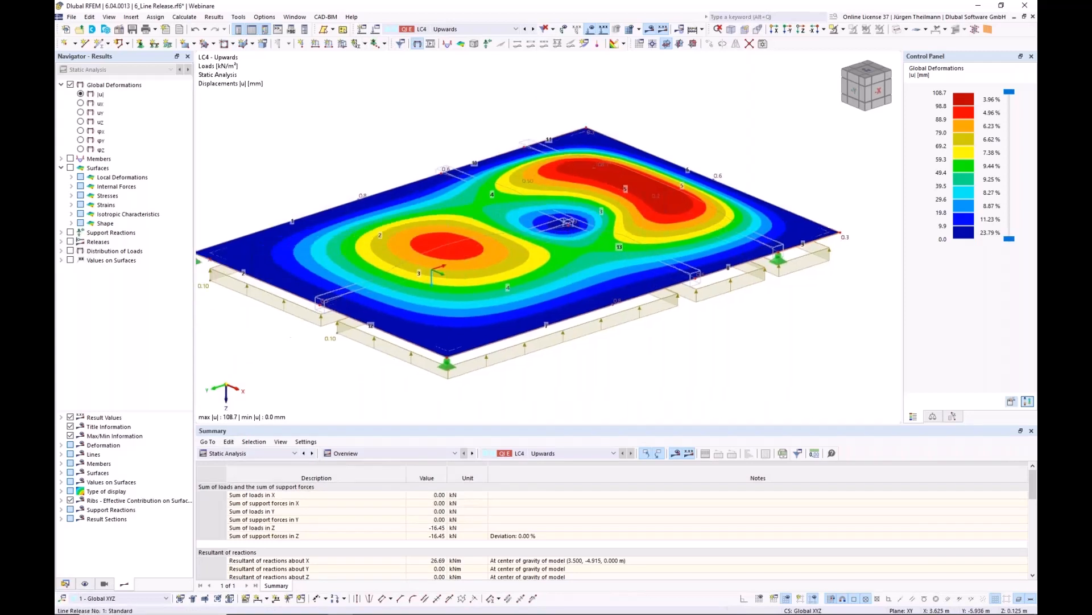
Hide the deformation results and switch off the display of members in the model.
left_click(649, 29)
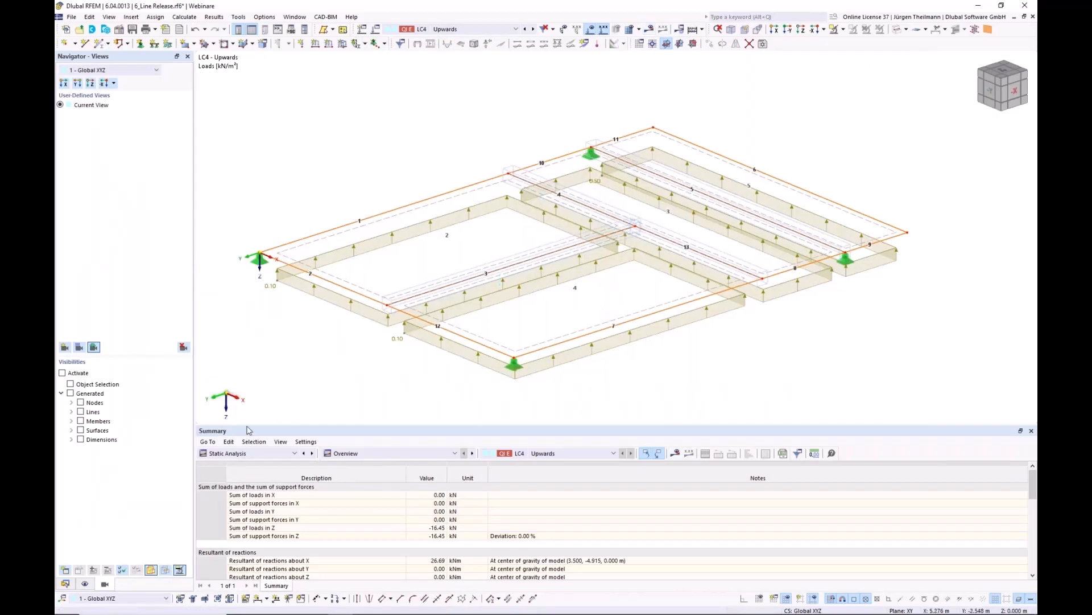
left_click(84, 585)
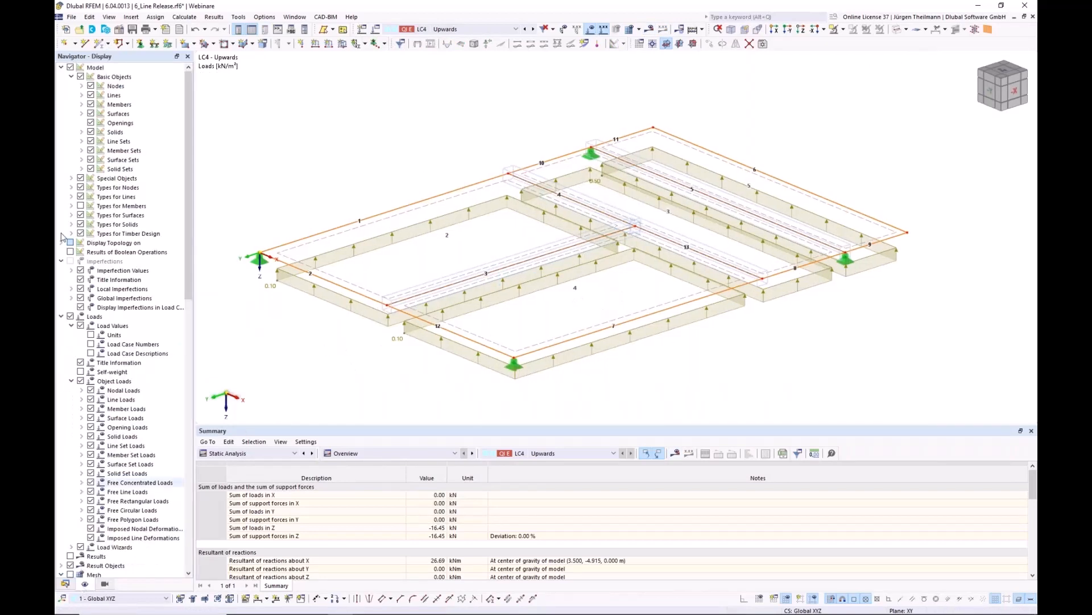
left_click(91, 105)
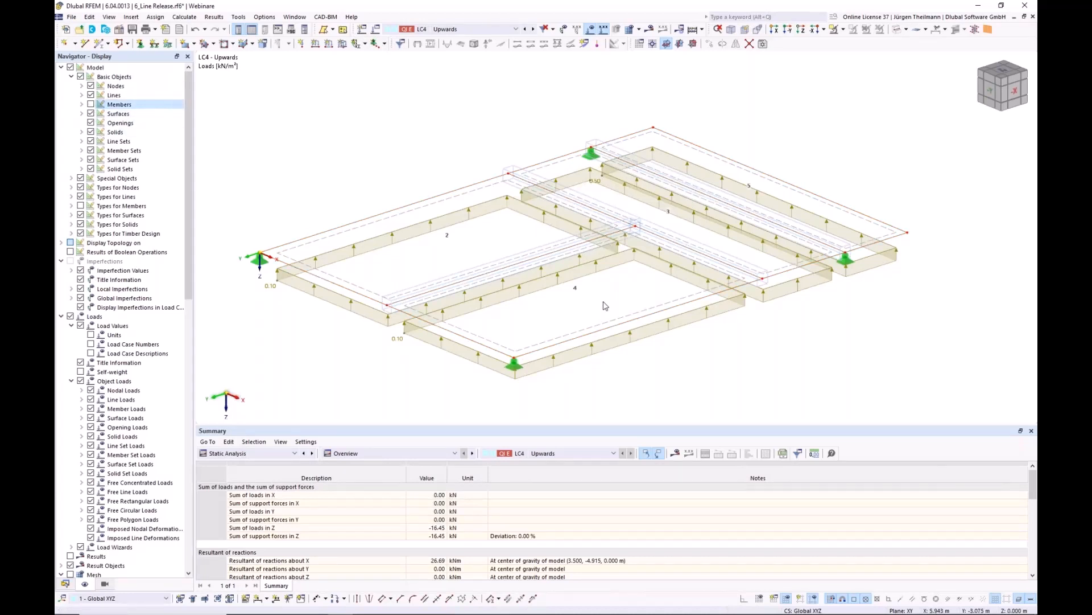
scroll(605, 306, "up", 2)
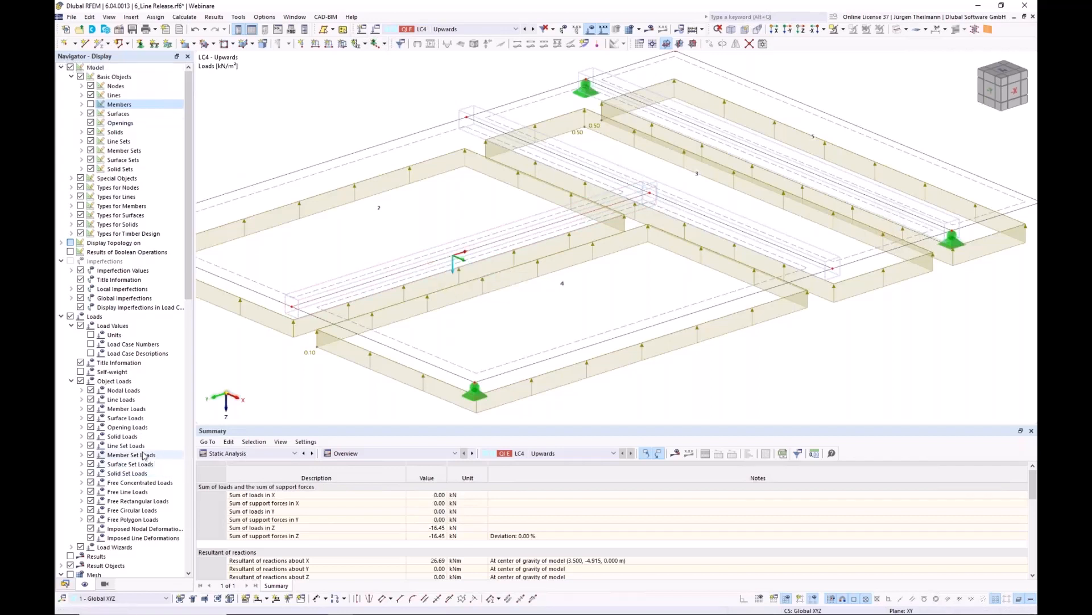
Turn off the Preselection option in the display settings.
scroll(135, 449, "down", 6)
scroll(136, 449, "down", 15)
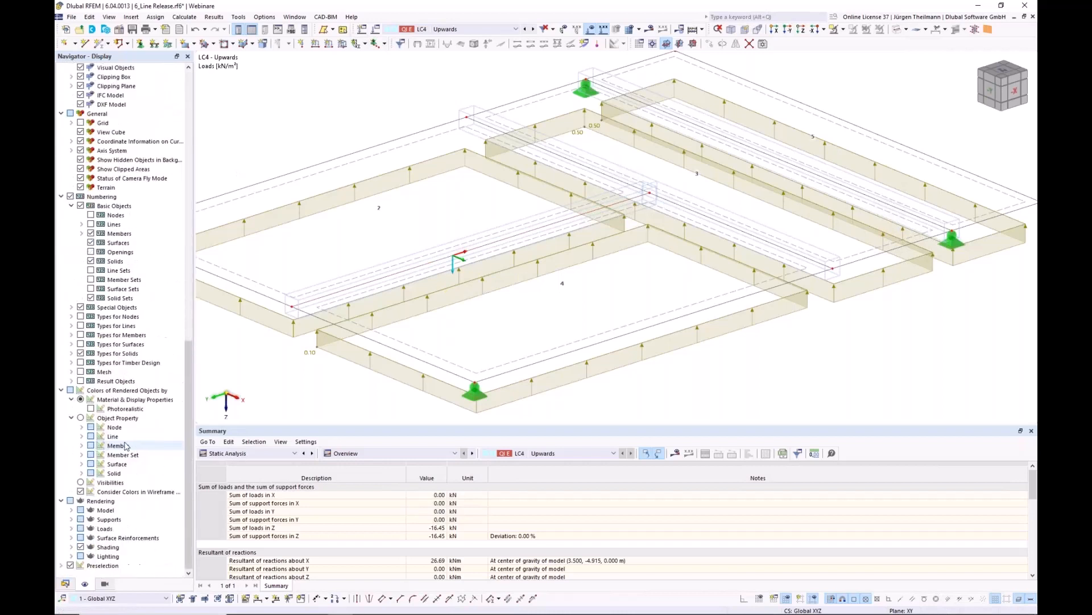
left_click(69, 565)
scroll(96, 494, "up", 2)
scroll(98, 494, "down", 18)
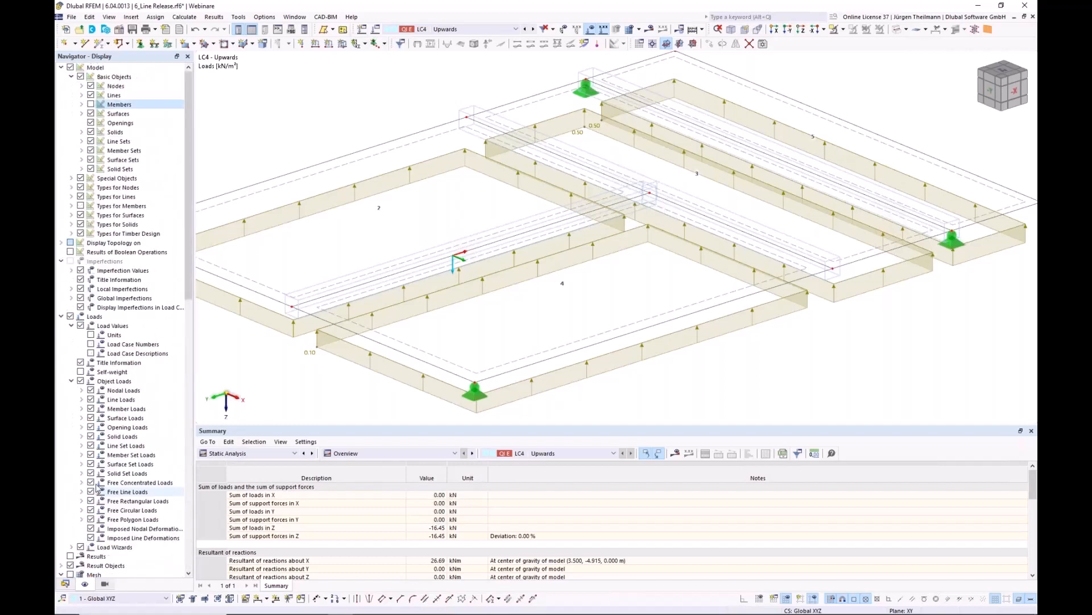
Remove definition node 6 from the line release on line 3, resolve the topology error by adding the suggested surface, and accept deleting results.
mouse_move(431, 266)
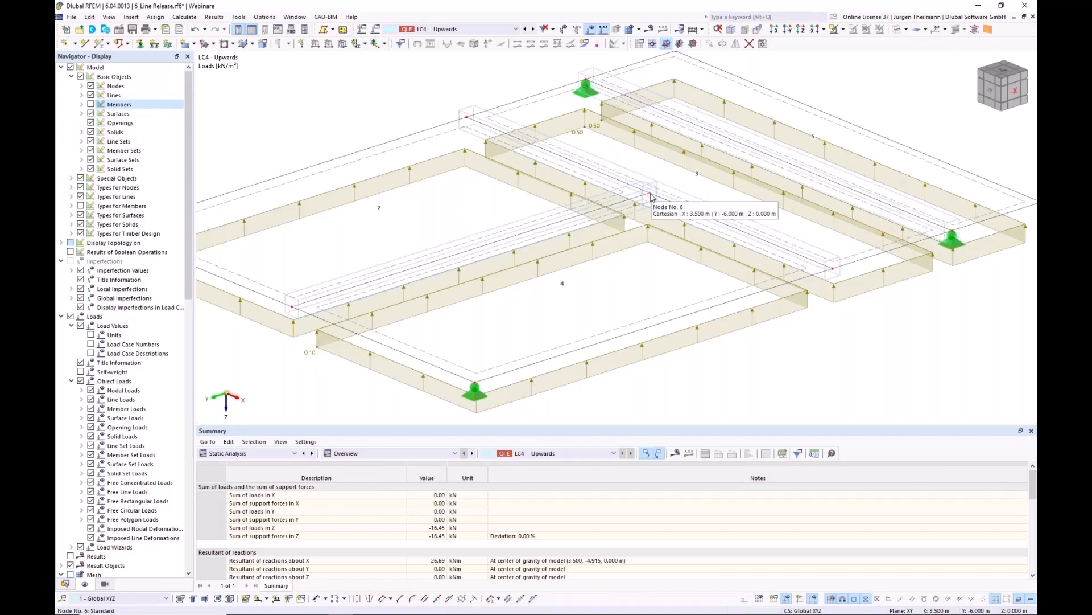
double_click(528, 219)
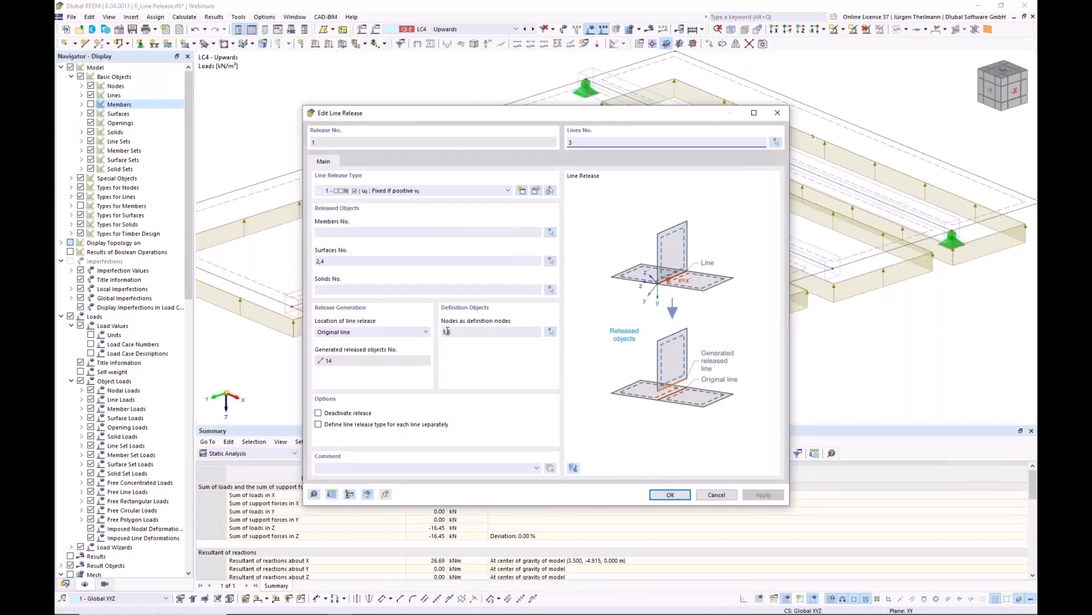
left_click_drag(447, 331, 455, 331)
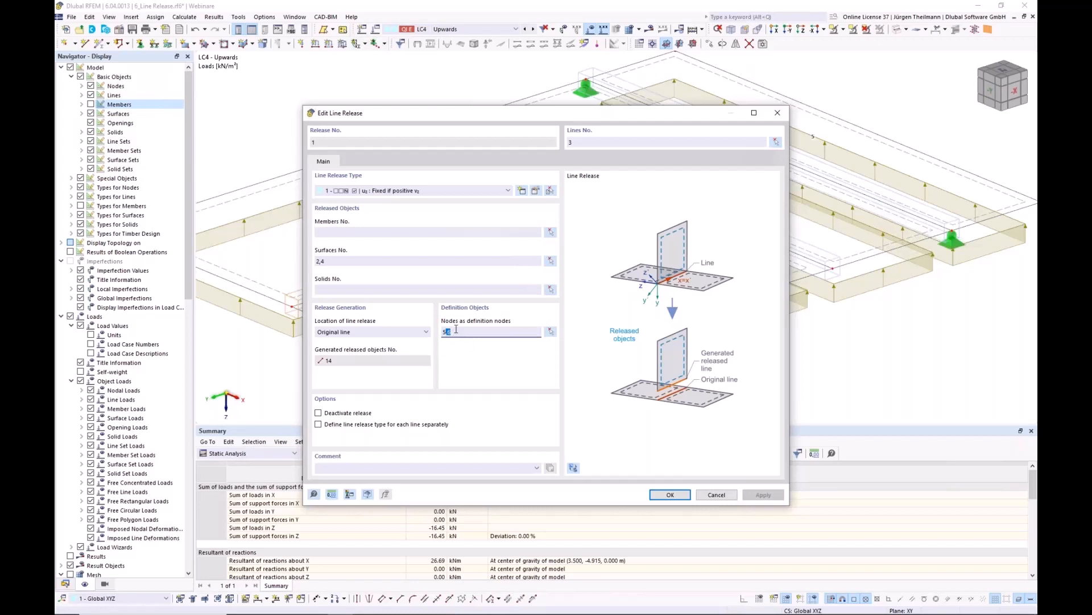
key("BackSpace")
left_click(681, 498)
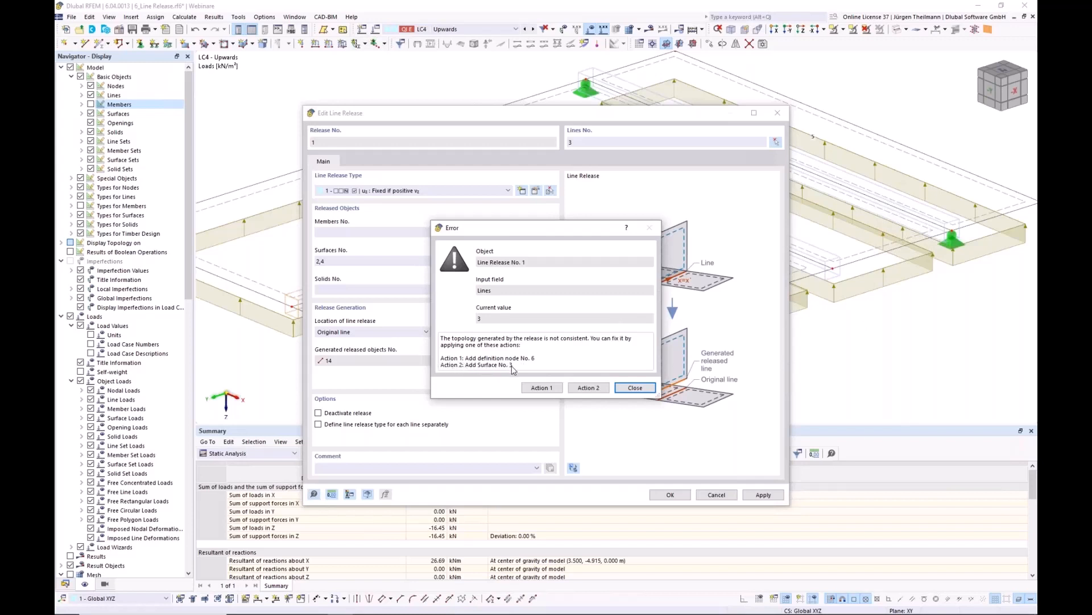
left_click(586, 388)
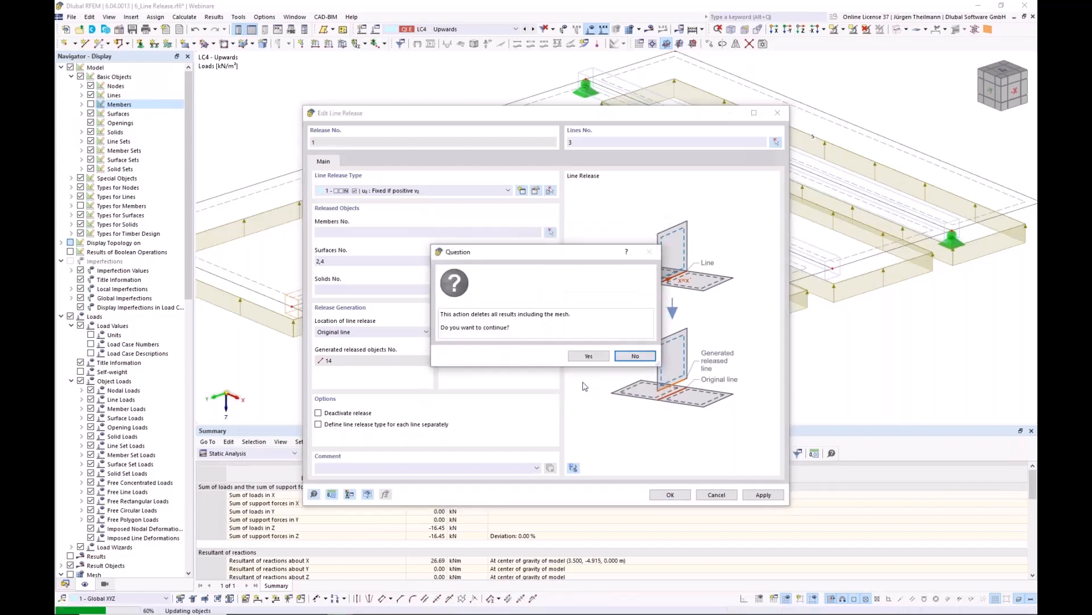
left_click(588, 355)
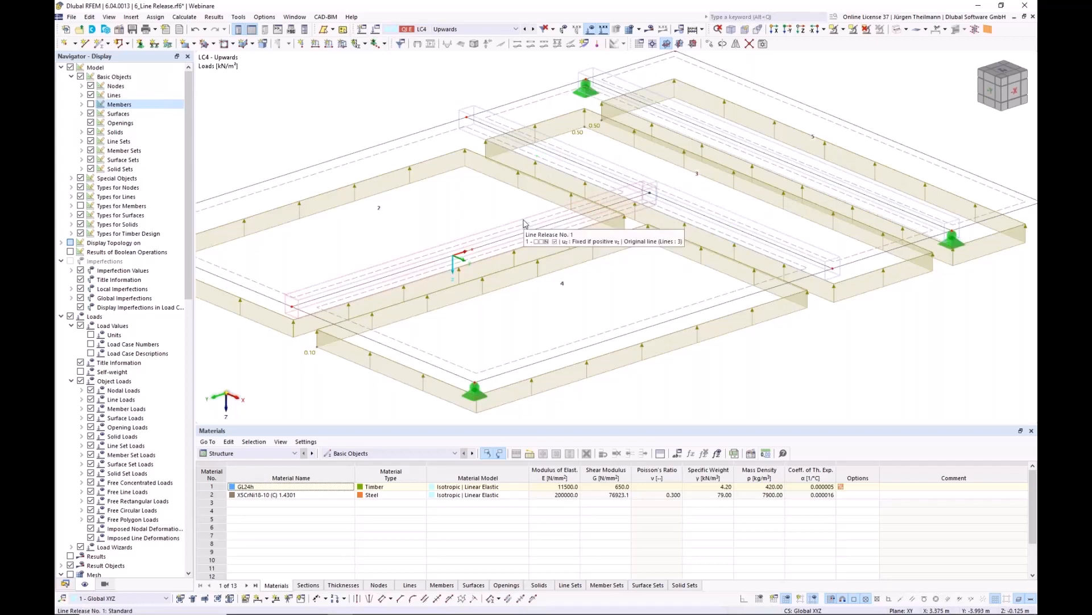
Recalculate load case LC4 with the changed line release and inspect the global deformations of the whole model.
scroll(524, 223, "down", 5)
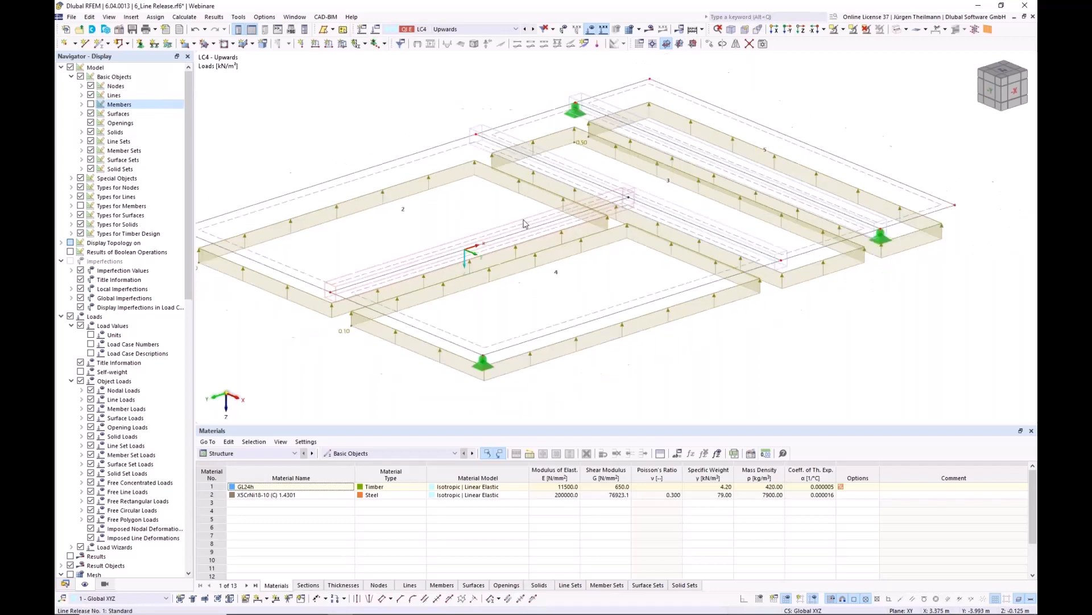
left_click(649, 30)
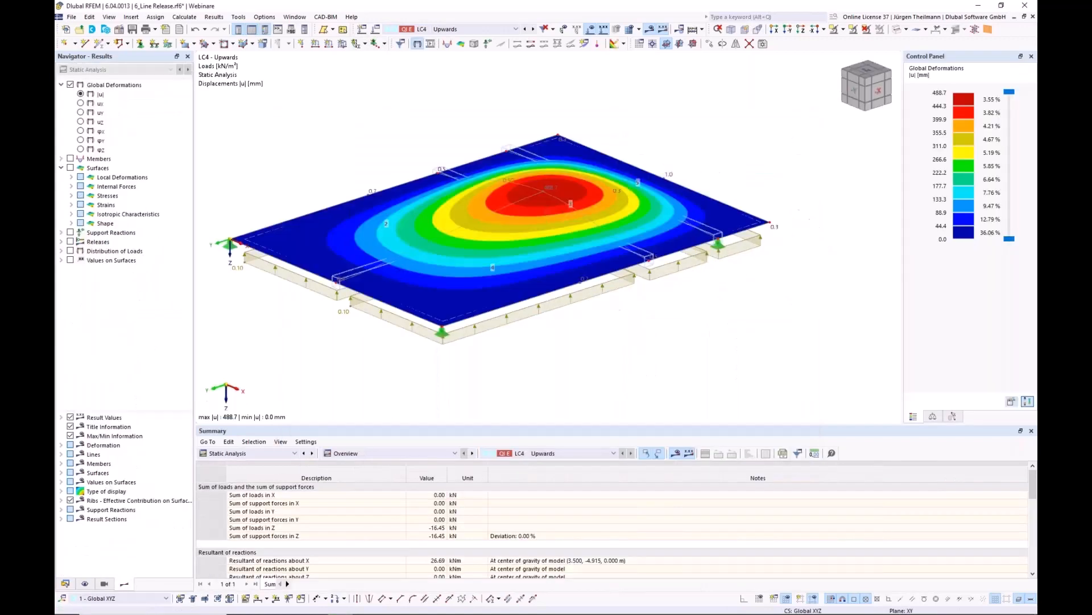
middle_click_drag(634, 348, 660, 384)
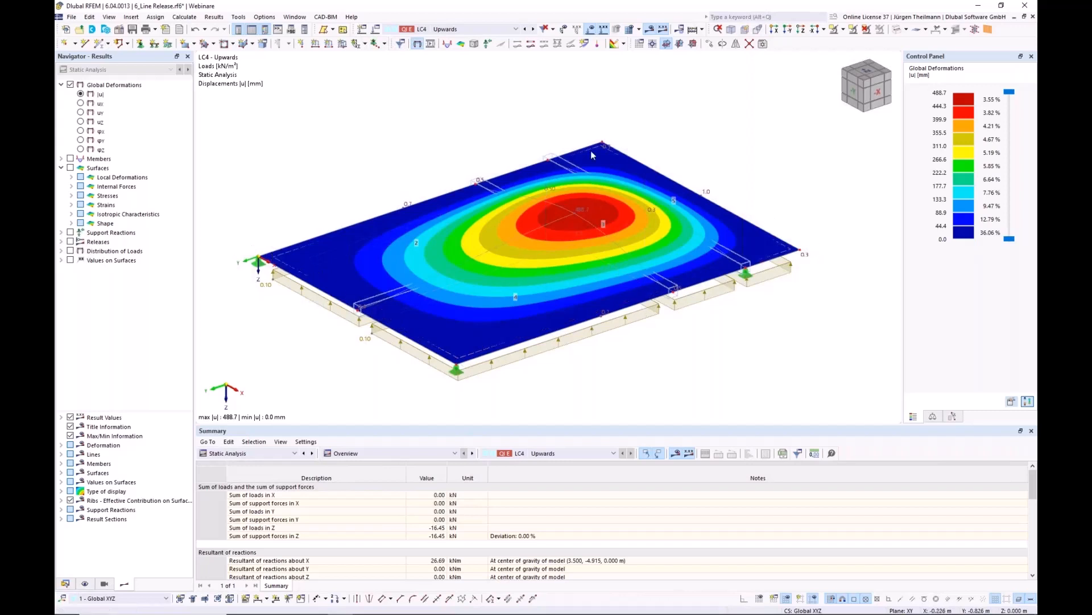
Calculate load case LC5 Downwards and examine the global deformations of the surfaces.
left_click(535, 30)
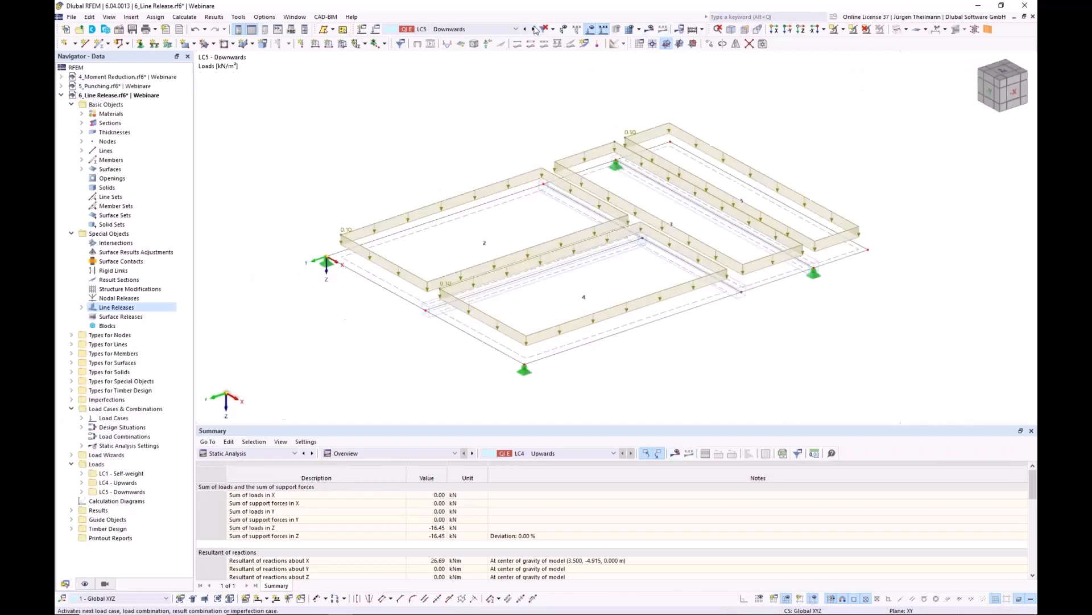
left_click(651, 30)
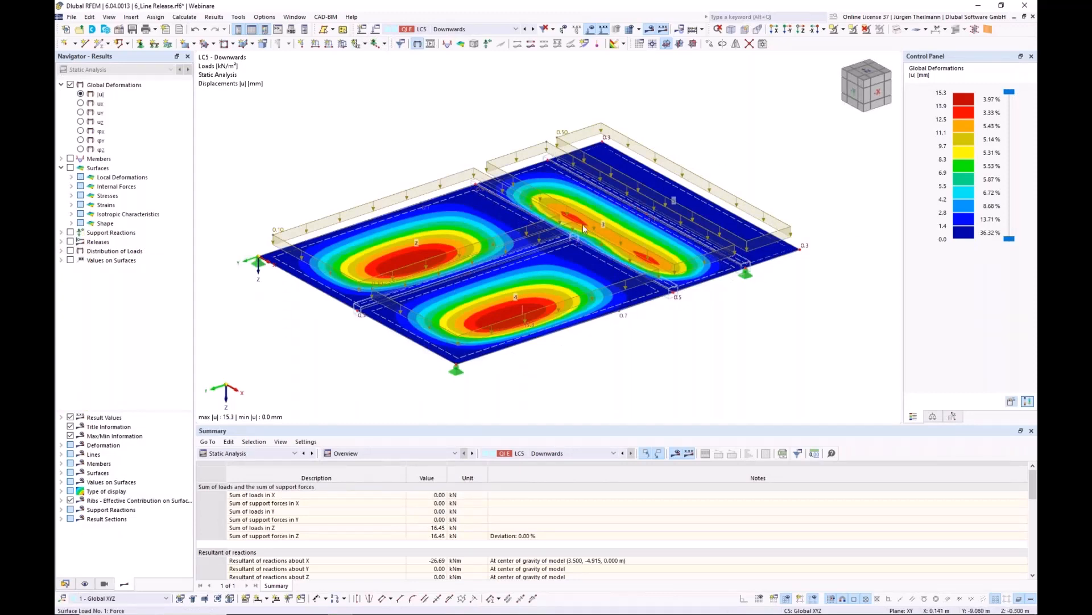
left_click(529, 29)
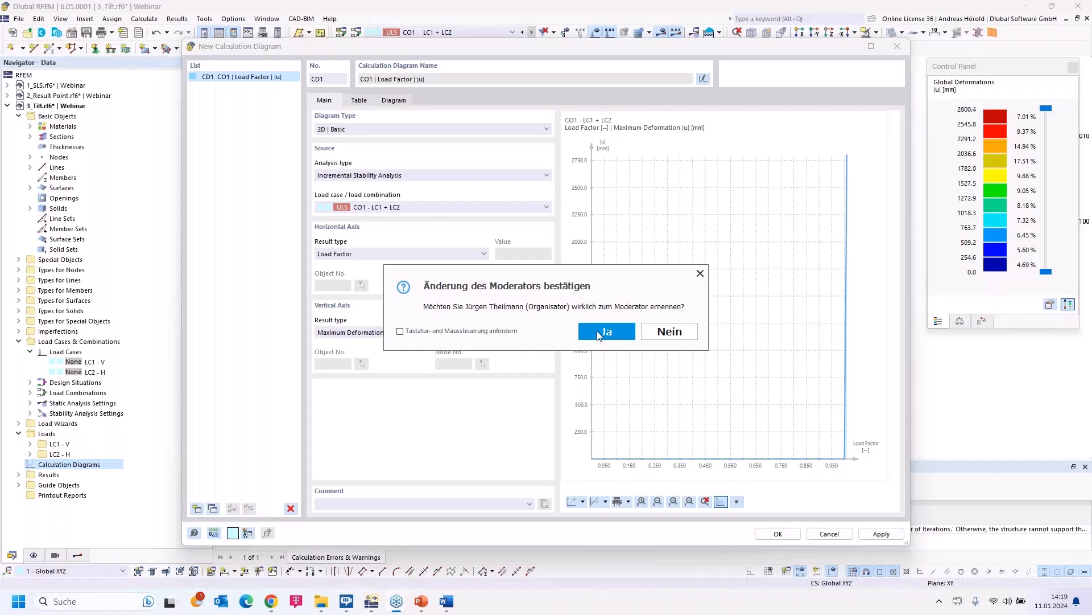
Confirm handing the moderator role to the webinar organizer.
left_click(604, 331)
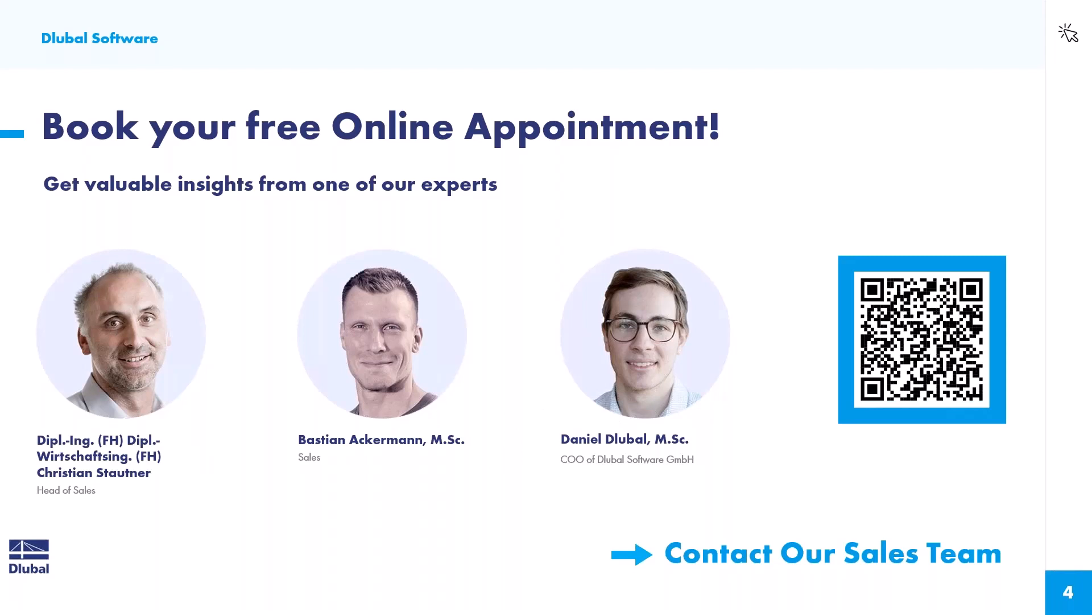
Switch to the browser and open the Webinars page of the Dlubal website from the events section.
key("alt+Tab")
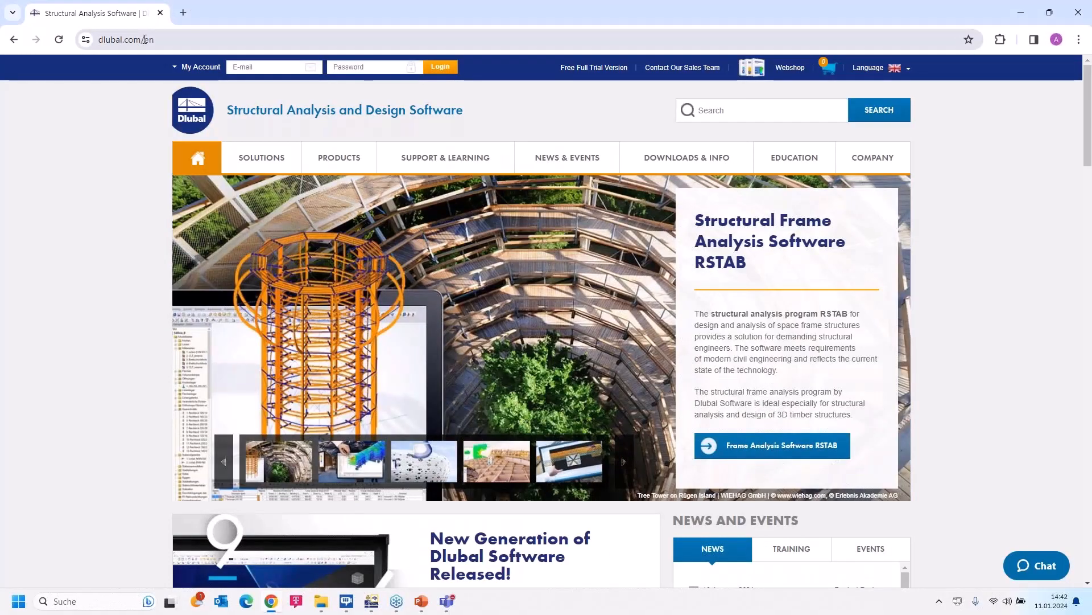
mouse_move(572, 158)
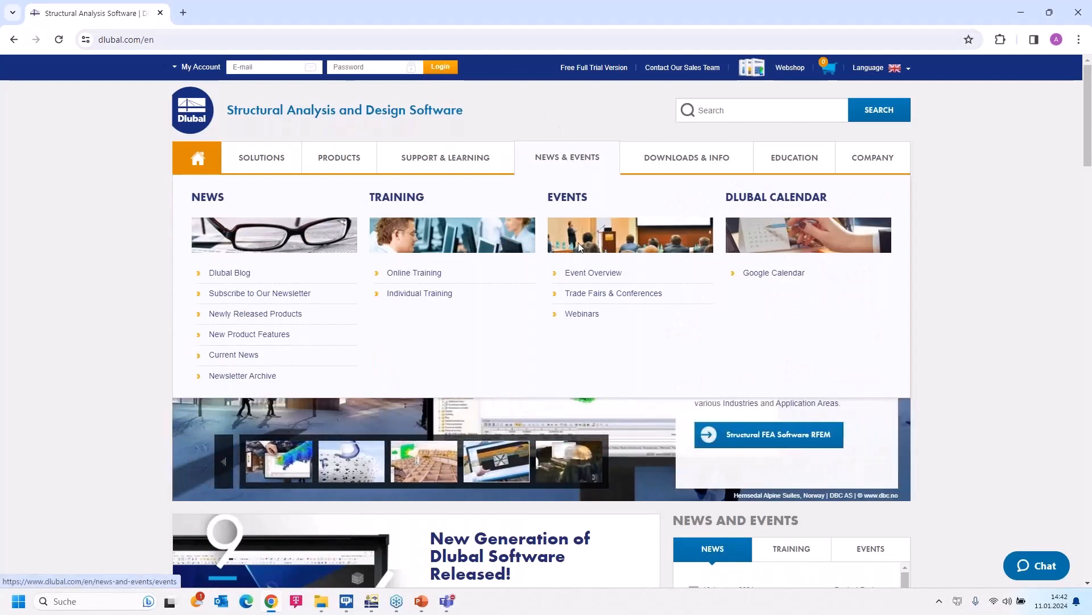
left_click(581, 314)
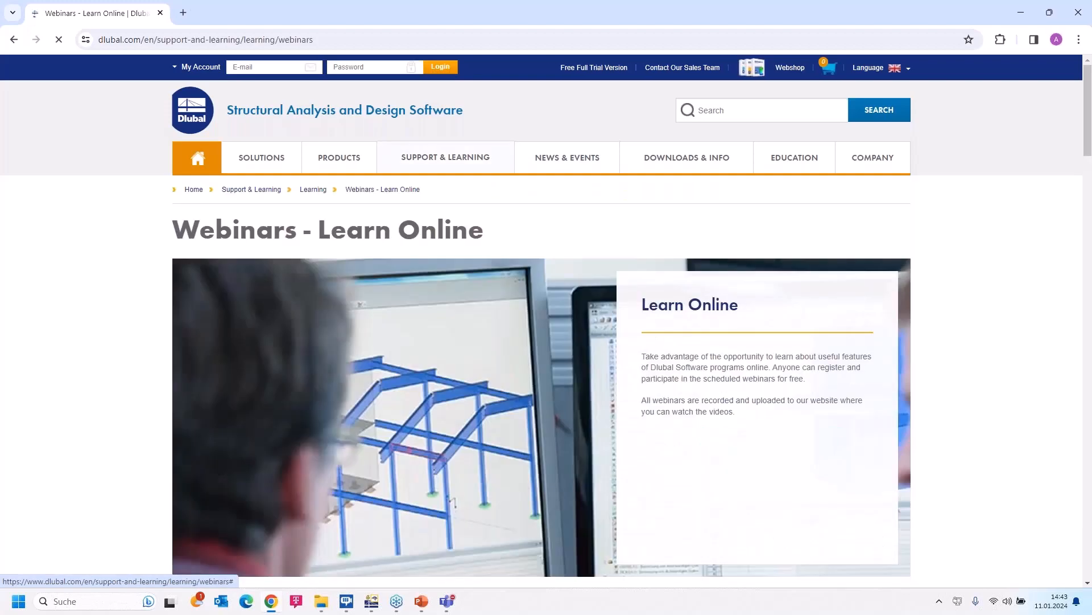
Review the titles and dates of the upcoming webinars down to the January 2024 support questions webinar.
scroll(566, 353, "down", 10)
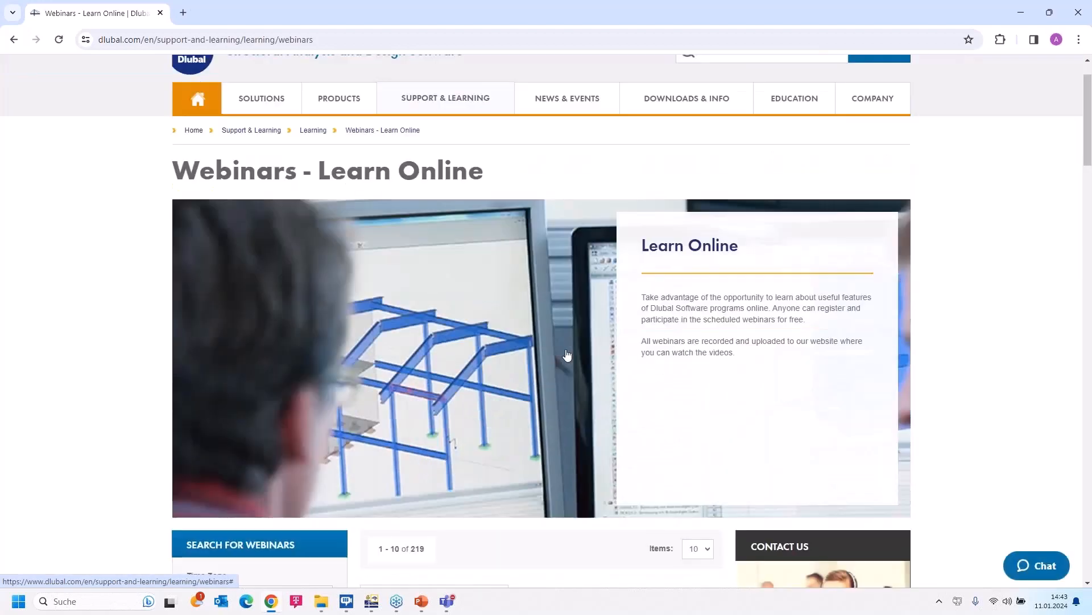
scroll(566, 353, "up", 1)
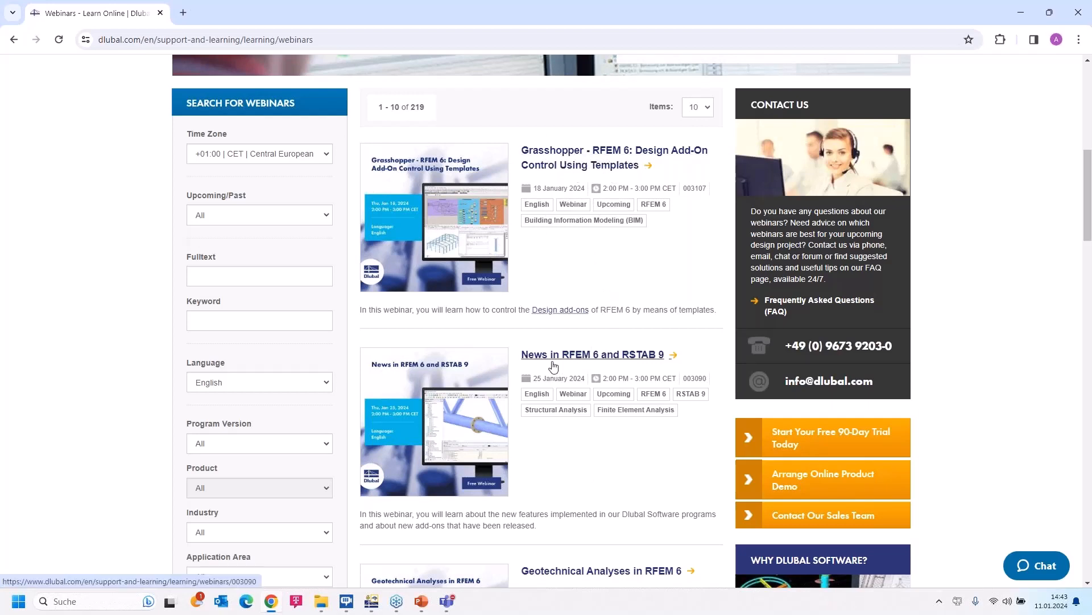
scroll(563, 352, "down", 2)
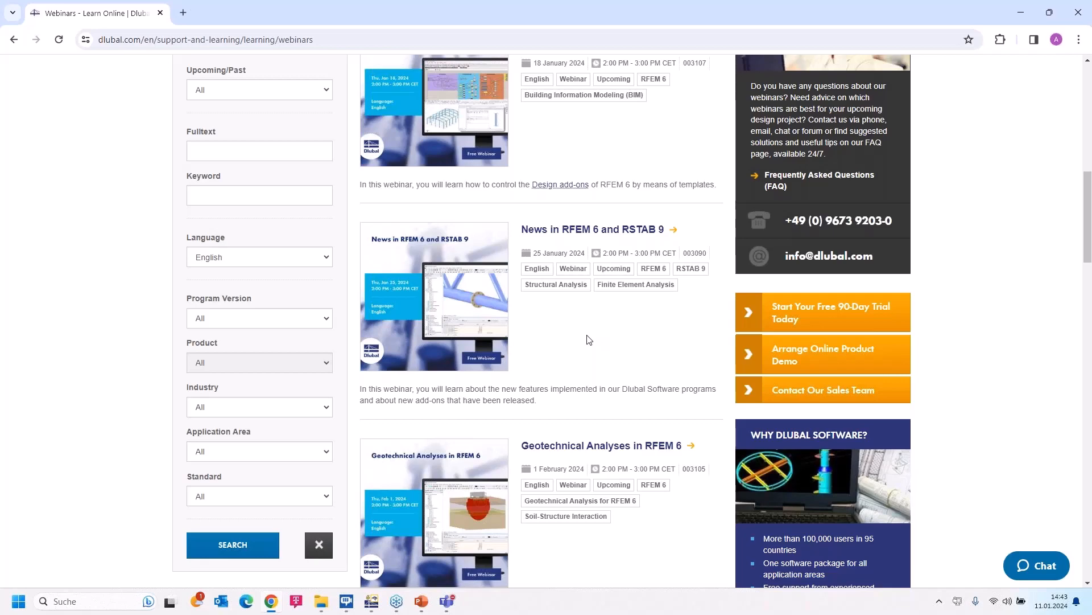
scroll(589, 340, "down", 2)
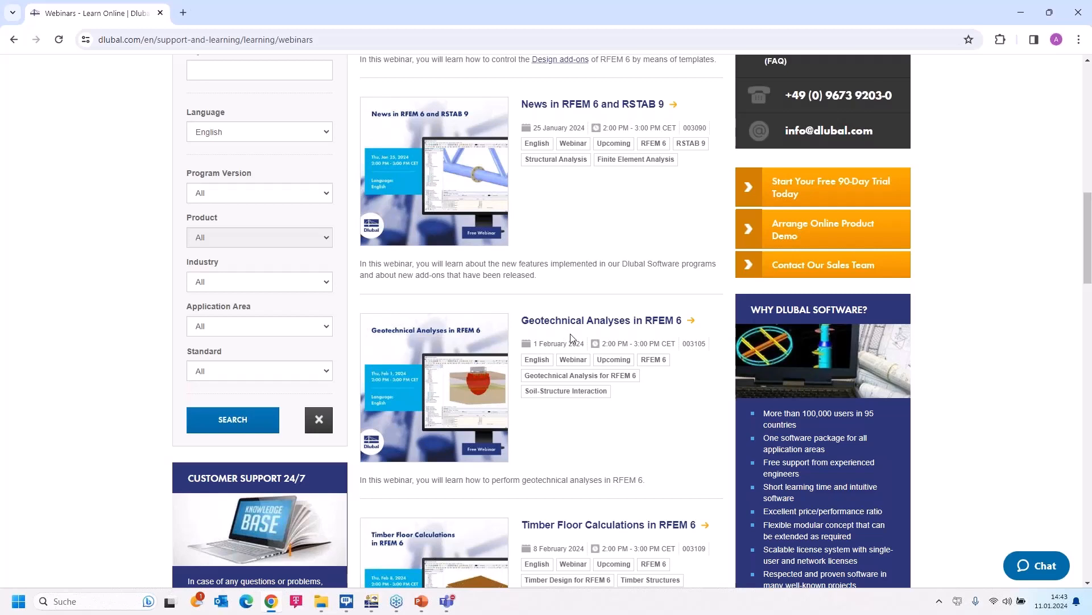
scroll(569, 331, "down", 4)
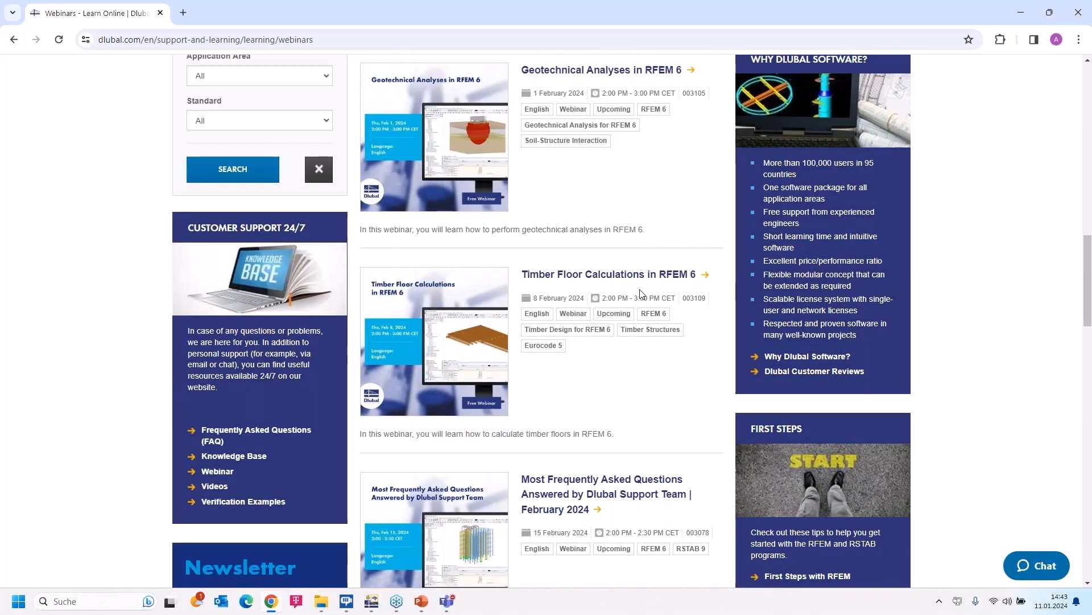
scroll(626, 288, "down", 3)
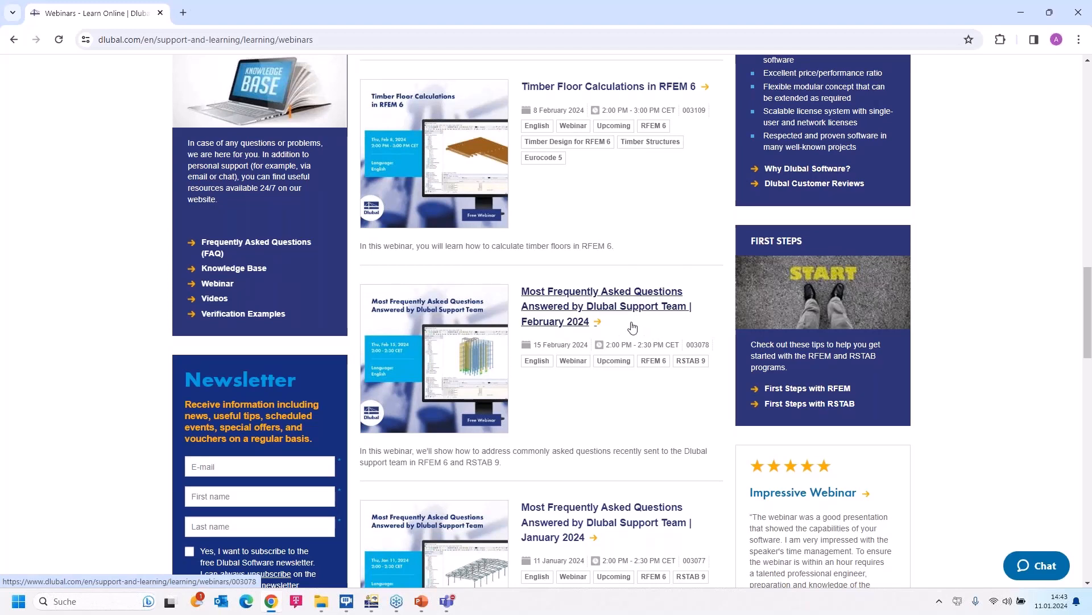
scroll(641, 326, "down", 2)
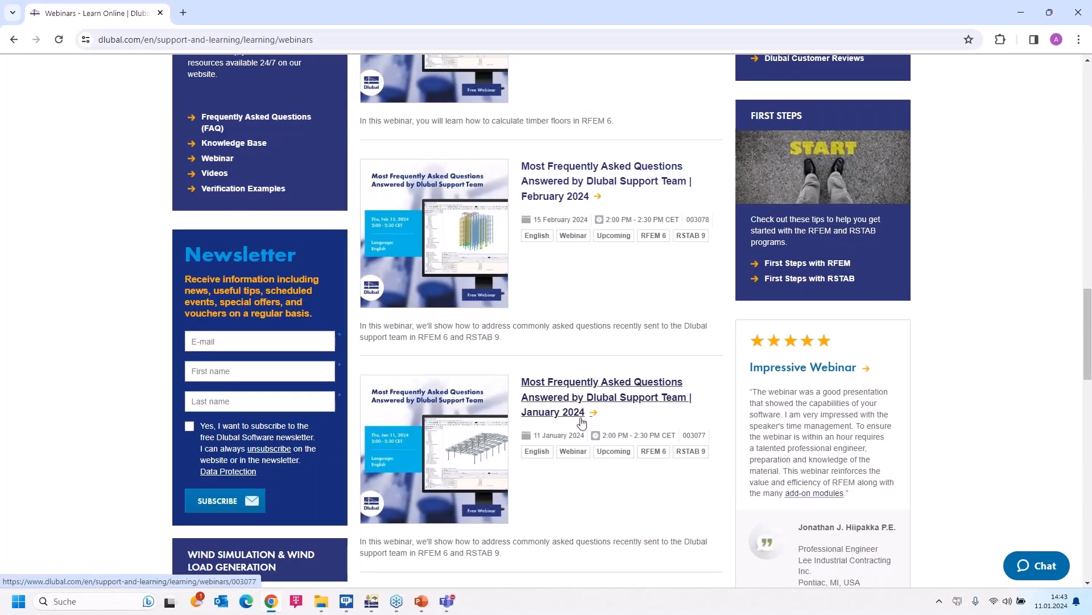
Open the January 2024 Most Frequently Asked Questions webinar page and look through its recording, downloads, links and recommended content.
left_click(555, 402)
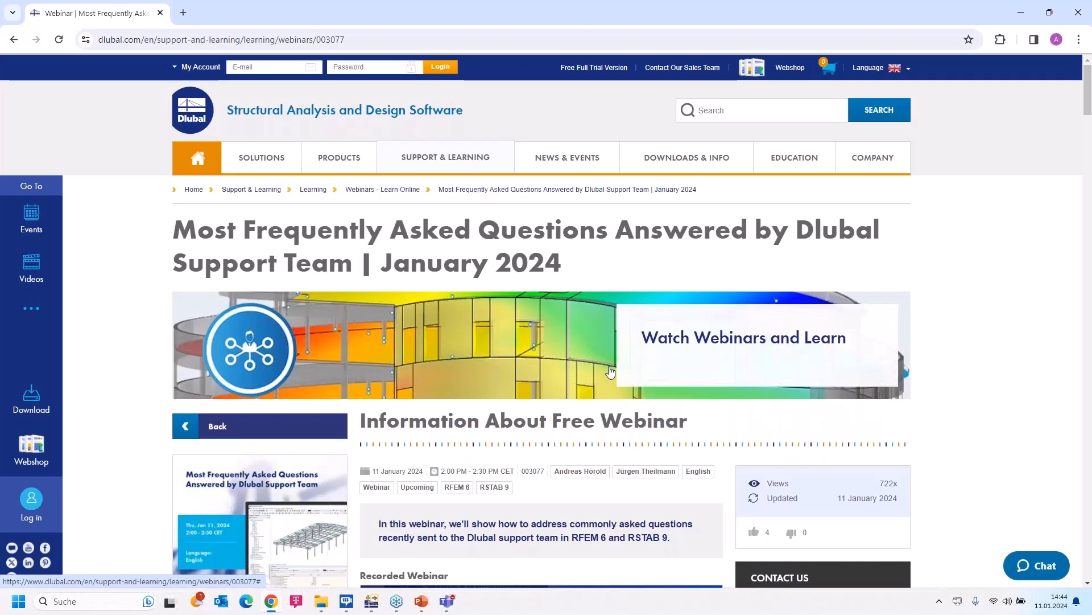
scroll(606, 358, "down", 2)
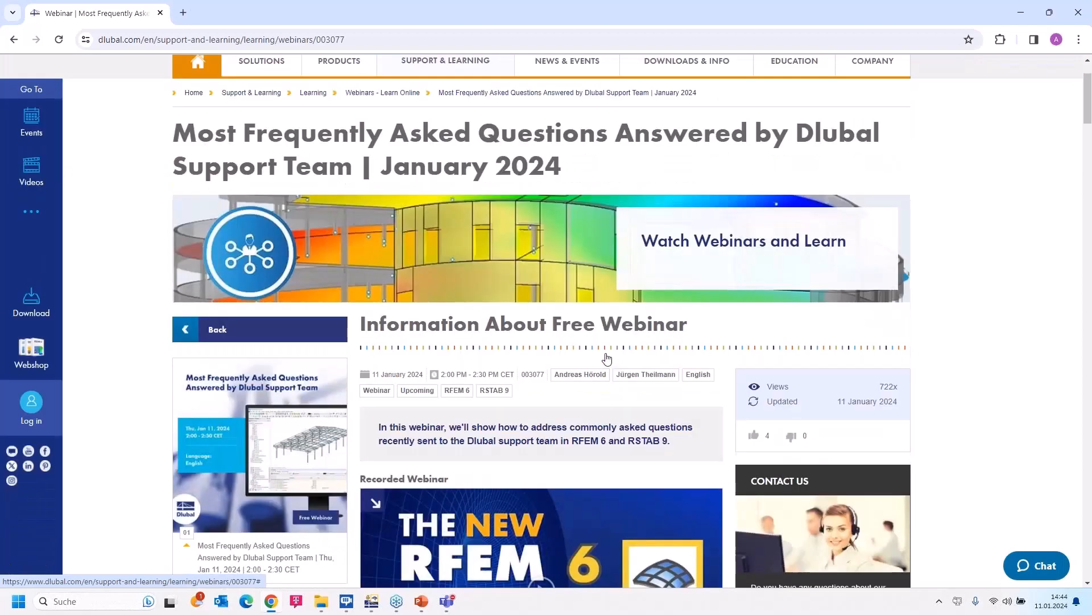
scroll(488, 392, "down", 4)
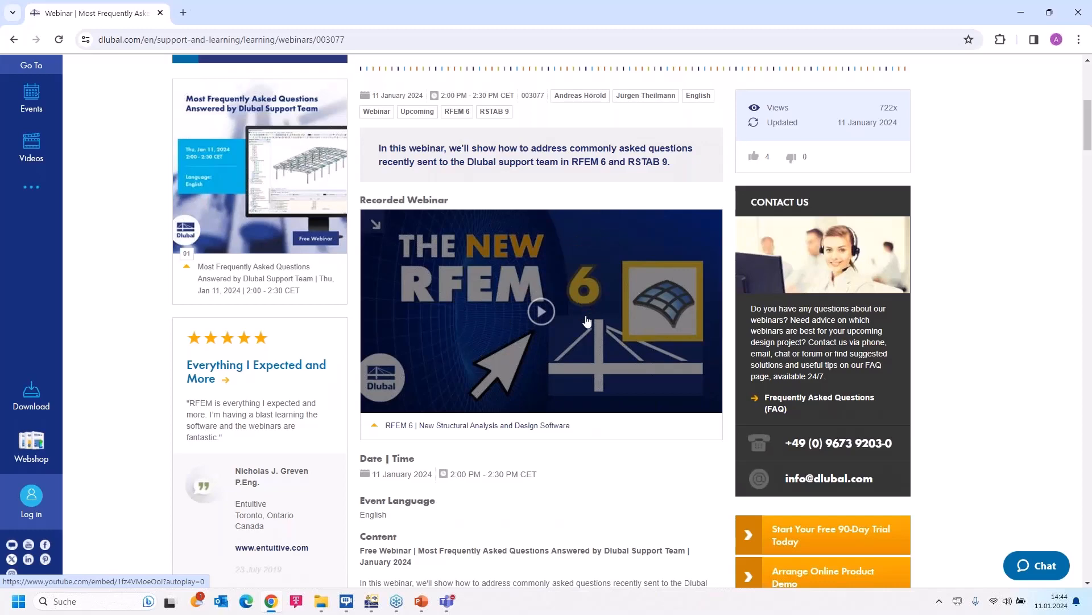
scroll(587, 321, "down", 7)
scroll(587, 321, "down", 5)
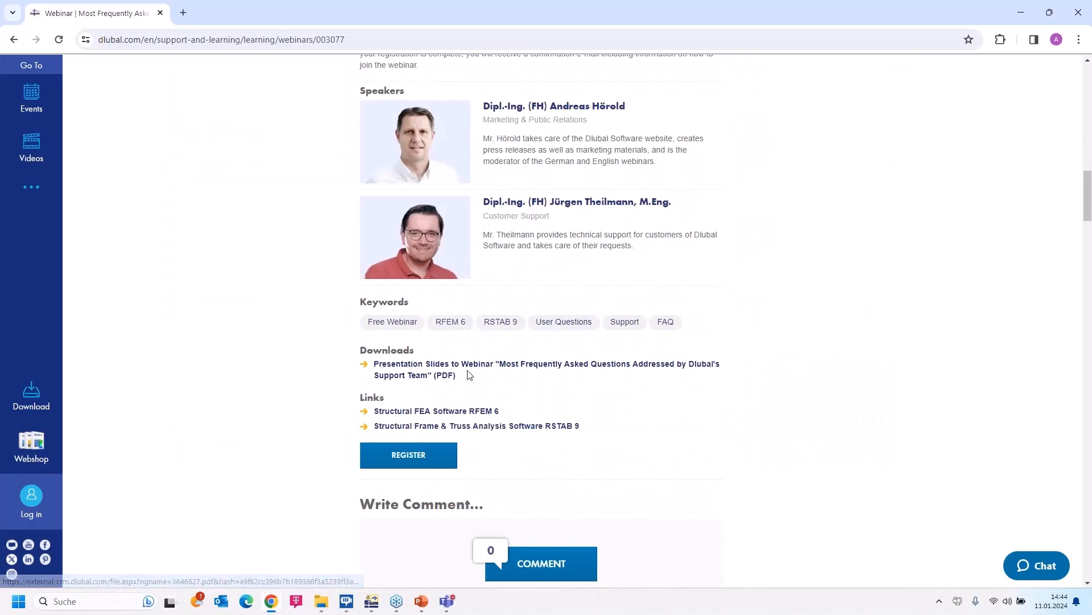
scroll(469, 374, "down", 10)
scroll(585, 180, "down", 16)
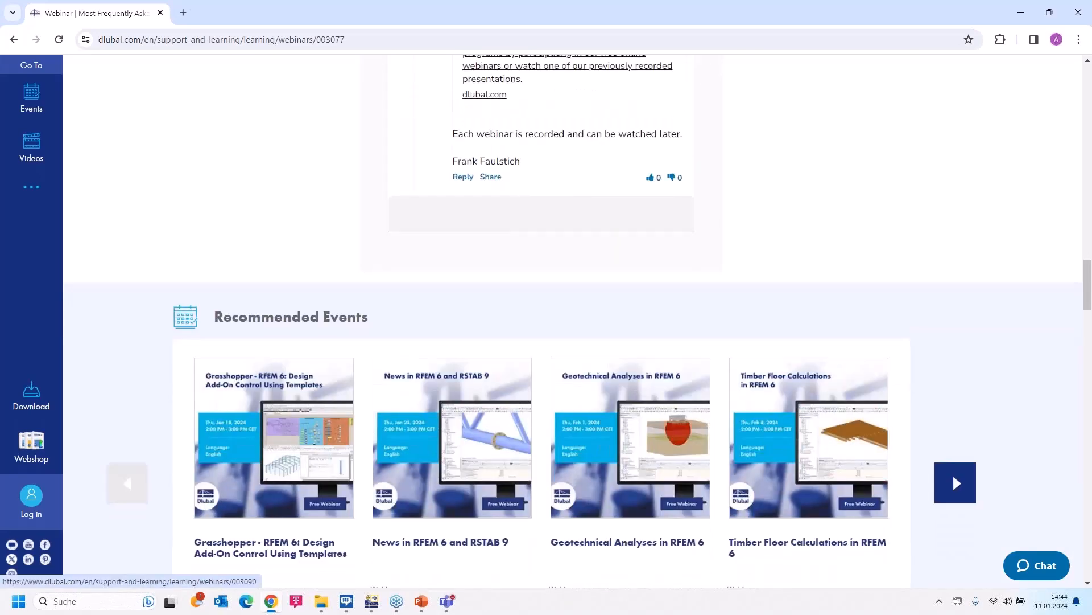
scroll(466, 371, "down", 4)
scroll(466, 371, "up", 3)
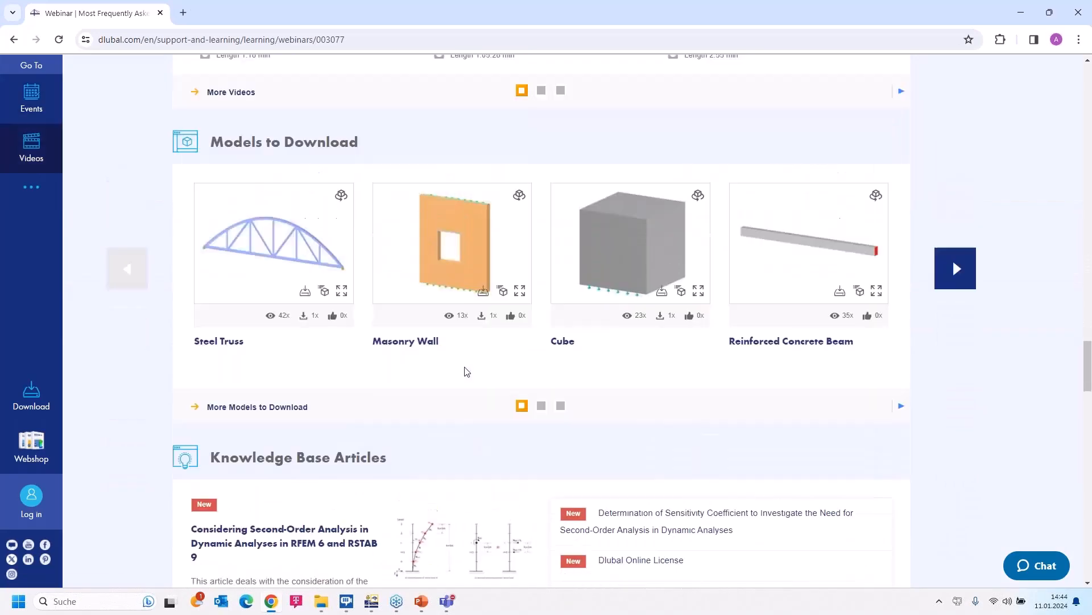